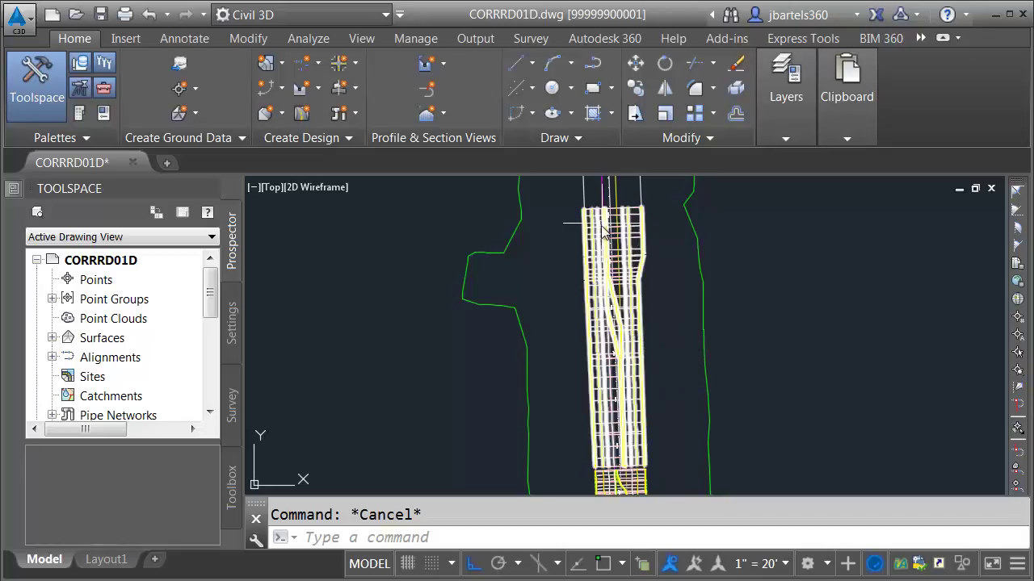
- Select the SR7-Traffic Median assembly and display the subassembly tool palettes
{"action": "mouse_move", "coordinate": [670, 379]}
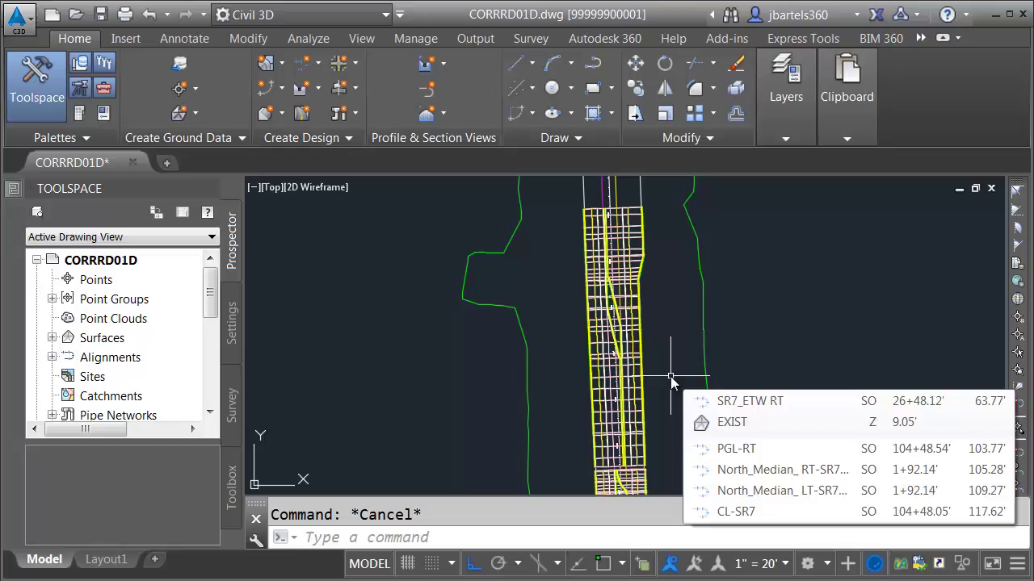
{"action": "scroll", "coordinate": [593, 231], "scroll_direction": "down", "scroll_amount": 2}
{"action": "scroll", "coordinate": [609, 312], "scroll_direction": "up", "scroll_amount": 5}
{"action": "scroll", "coordinate": [609, 312], "scroll_direction": "up", "scroll_amount": 6}
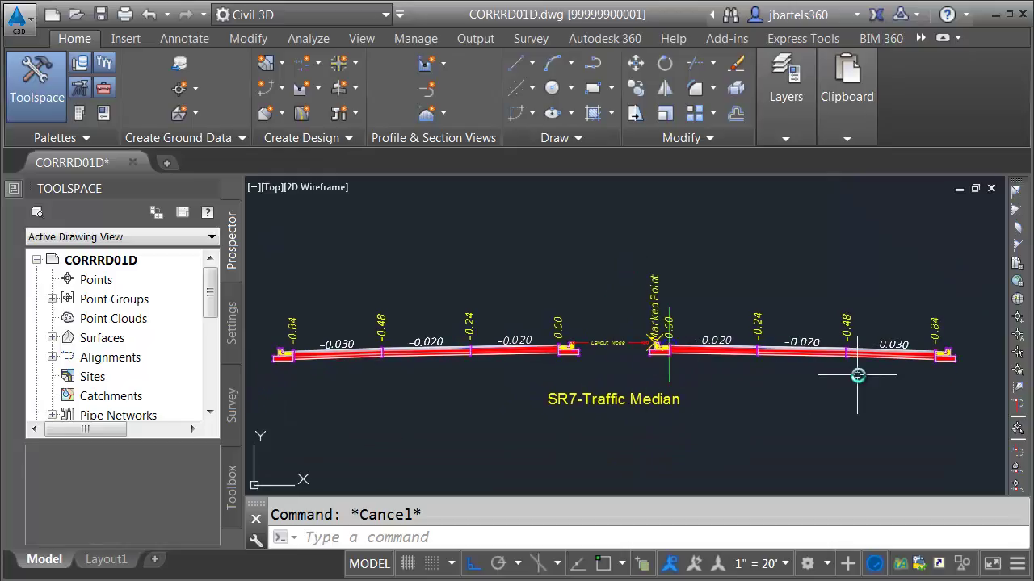
{"action": "mouse_move", "coordinate": [785, 357]}
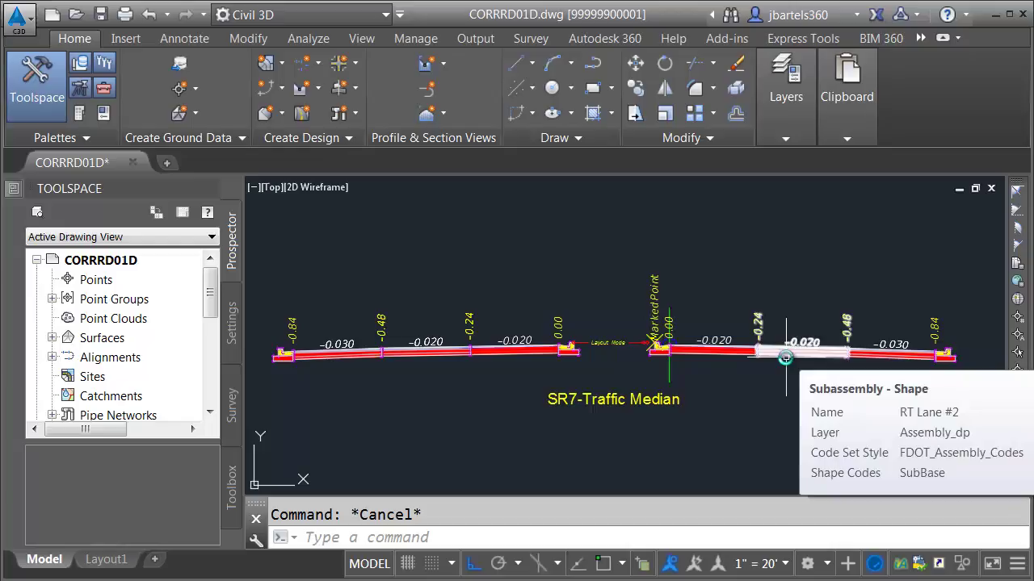
{"action": "left_click", "coordinate": [668, 374]}
{"action": "left_click", "coordinate": [731, 63]}
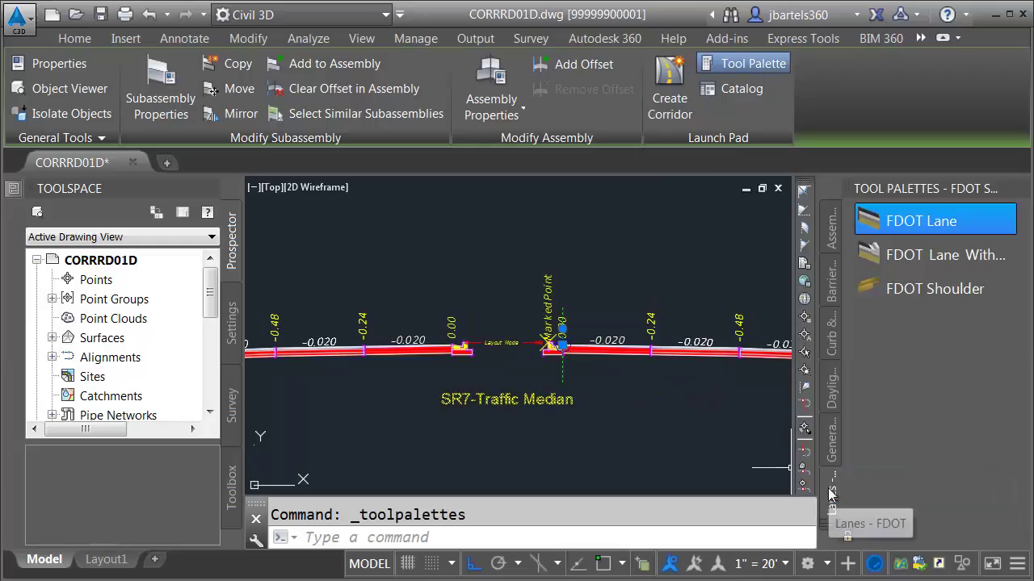
- Open the help for the FDOT Lane subassembly and examine the codes in its coding diagram
{"action": "right_click", "coordinate": [892, 228]}
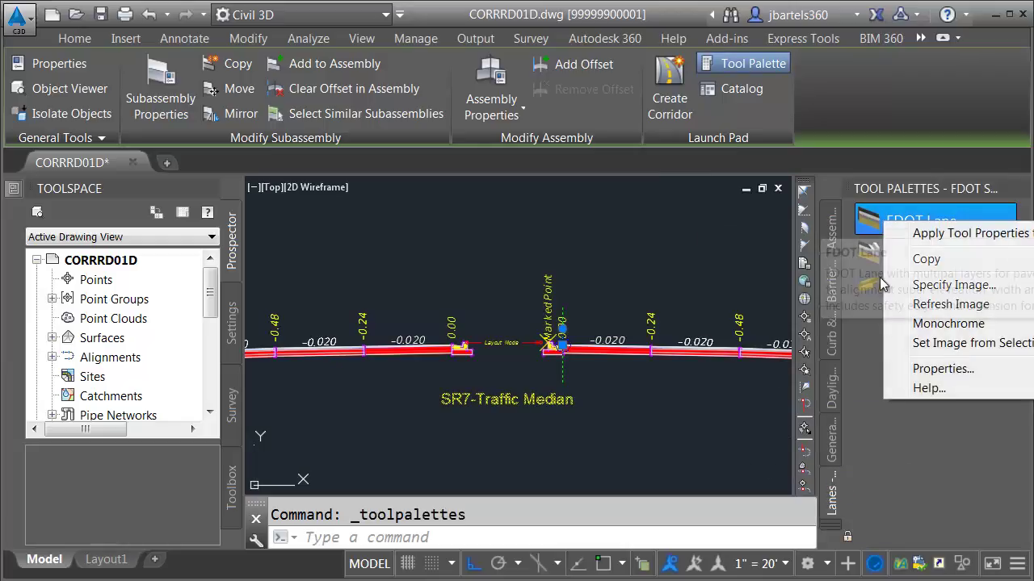
{"action": "left_click", "coordinate": [927, 388]}
{"action": "left_click_drag", "start_coordinate": [960, 123], "coordinate": [959, 492]}
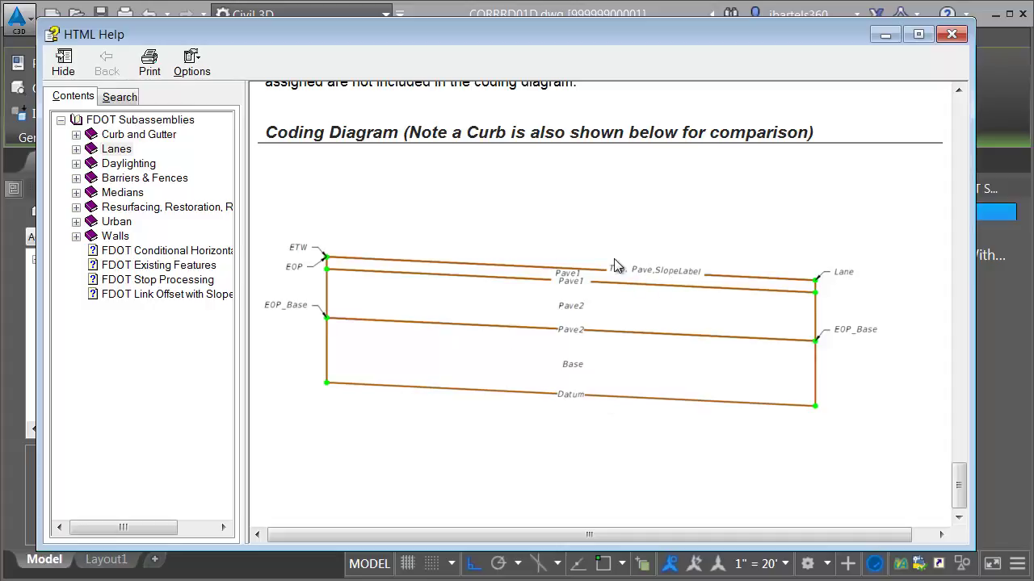
{"action": "left_click", "coordinate": [952, 34]}
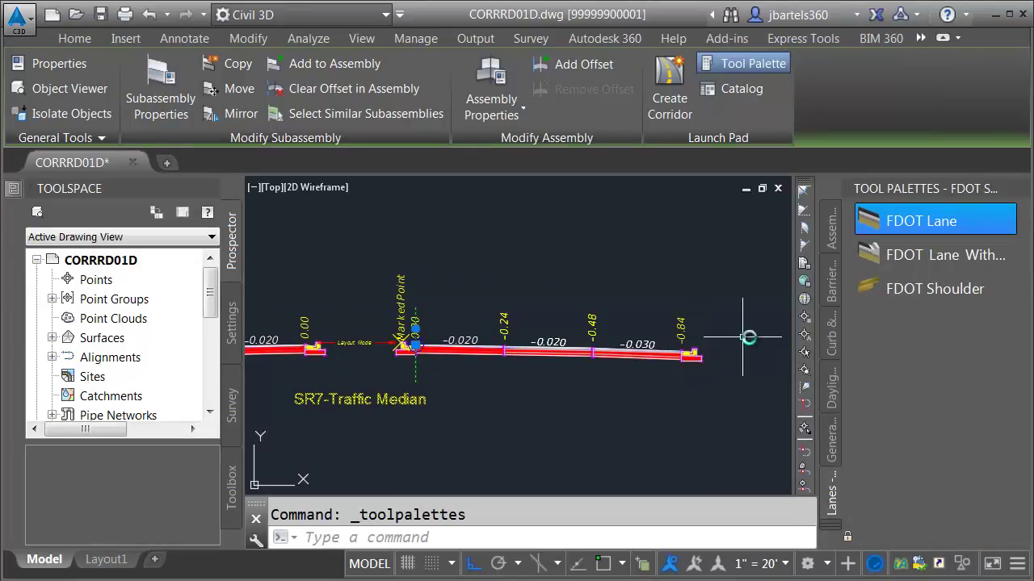
- Open the help for the FDOT Type F Curb subassembly, examine its coding diagram, and clear the assembly selection
{"action": "left_click", "coordinate": [832, 336]}
{"action": "right_click", "coordinate": [889, 352]}
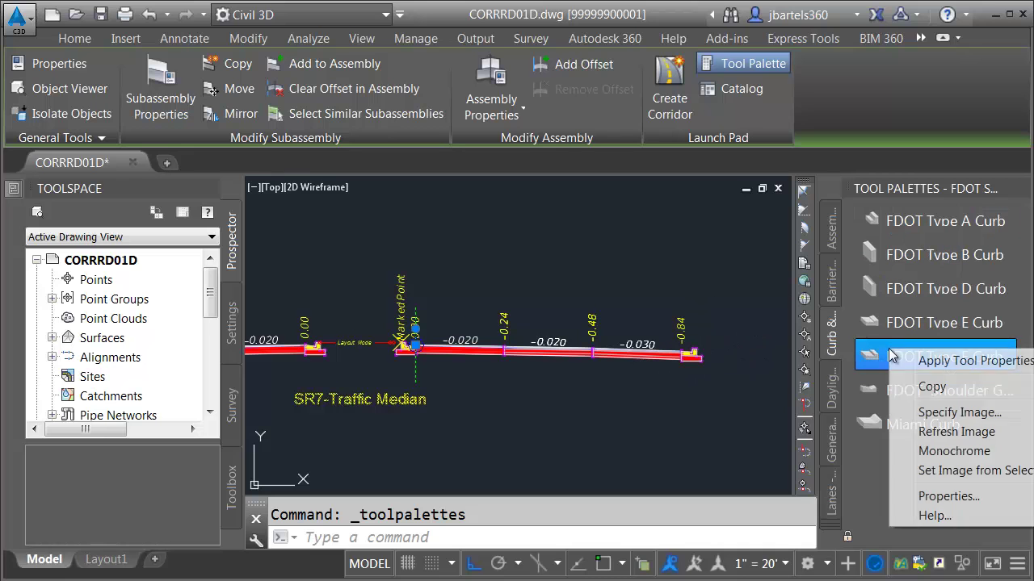
{"action": "left_click", "coordinate": [929, 517]}
{"action": "left_click_drag", "start_coordinate": [958, 129], "coordinate": [959, 477]}
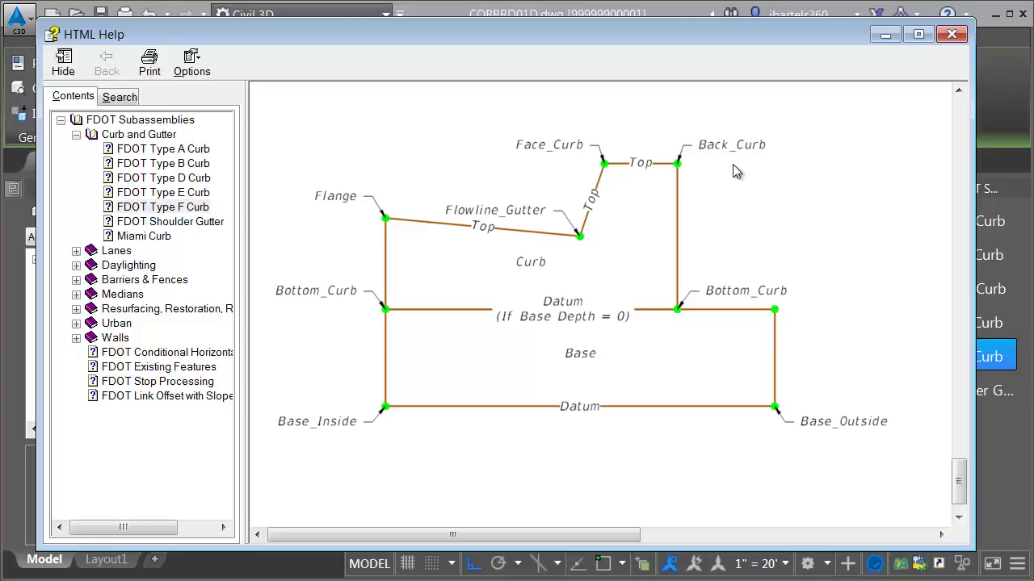
{"action": "left_click", "coordinate": [951, 34]}
{"action": "key", "text": "Escape"}
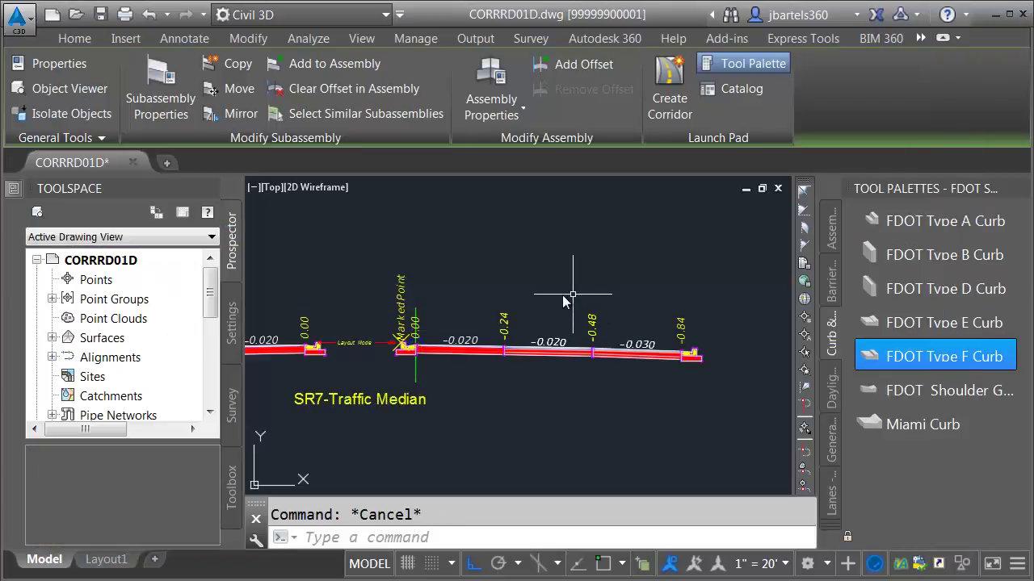
- Examine the point codes of the curb feature lines along the median of the SR7-North corridor
{"action": "scroll", "coordinate": [533, 307], "scroll_direction": "down", "scroll_amount": 4}
{"action": "scroll", "coordinate": [509, 289], "scroll_direction": "down", "scroll_amount": 4}
{"action": "scroll", "coordinate": [525, 322], "scroll_direction": "up", "scroll_amount": 5}
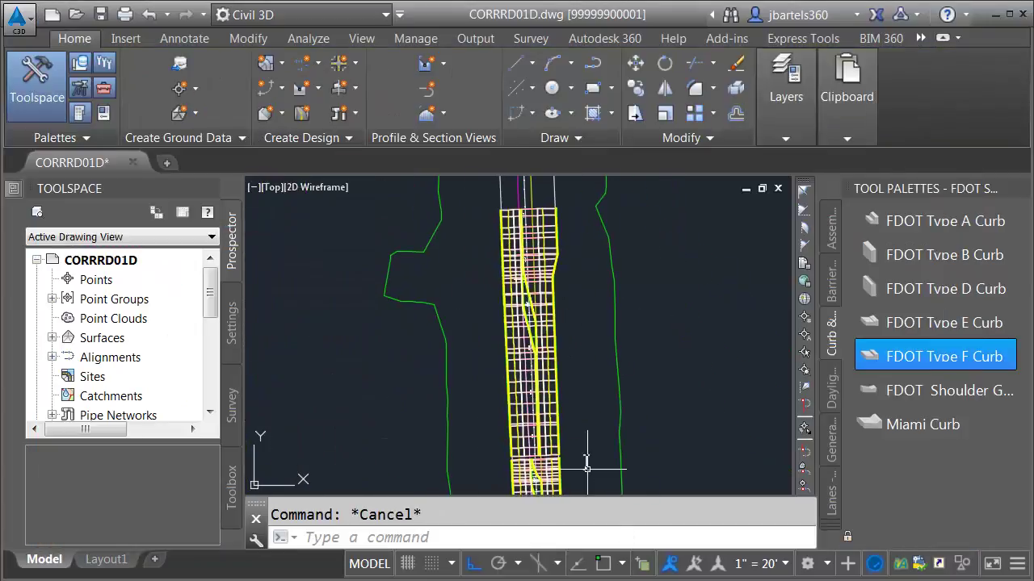
{"action": "scroll", "coordinate": [525, 322], "scroll_direction": "up", "scroll_amount": 5}
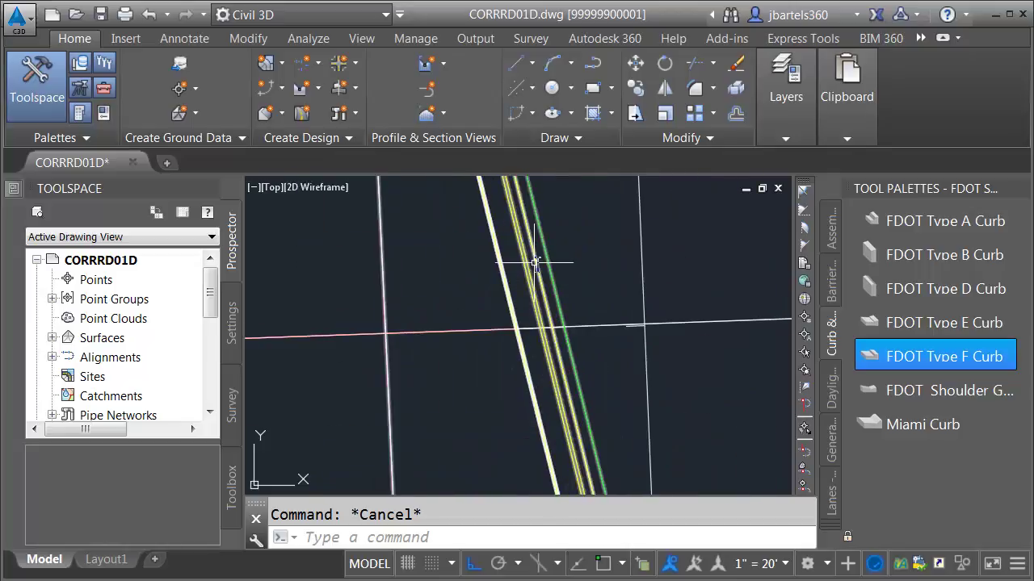
{"action": "mouse_move", "coordinate": [535, 256]}
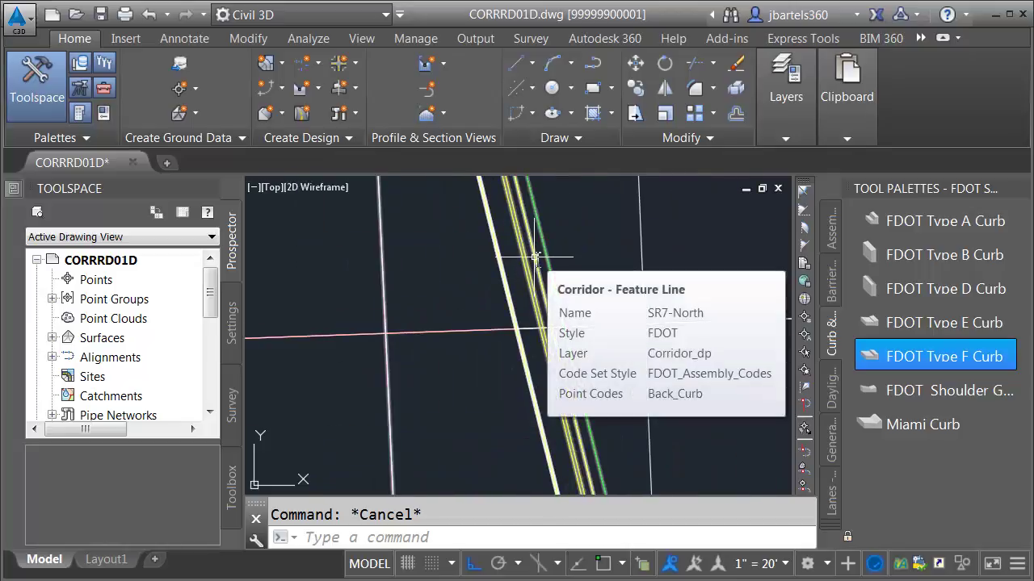
{"action": "scroll", "coordinate": [530, 270], "scroll_direction": "up", "scroll_amount": 2}
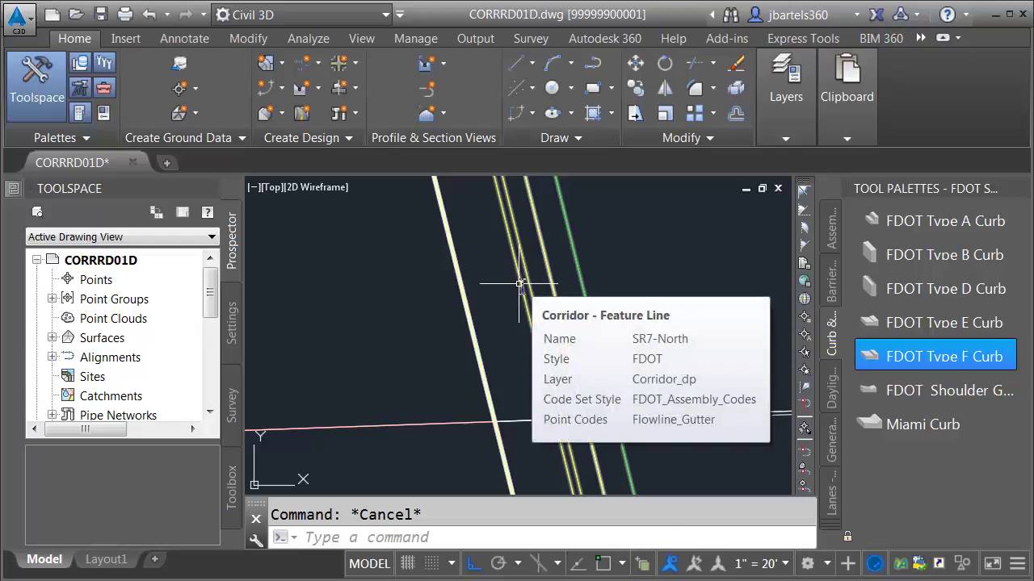
{"action": "scroll", "coordinate": [512, 289], "scroll_direction": "down", "scroll_amount": 3}
{"action": "middle_click_drag", "start_coordinate": [554, 260], "coordinate": [560, 348]}
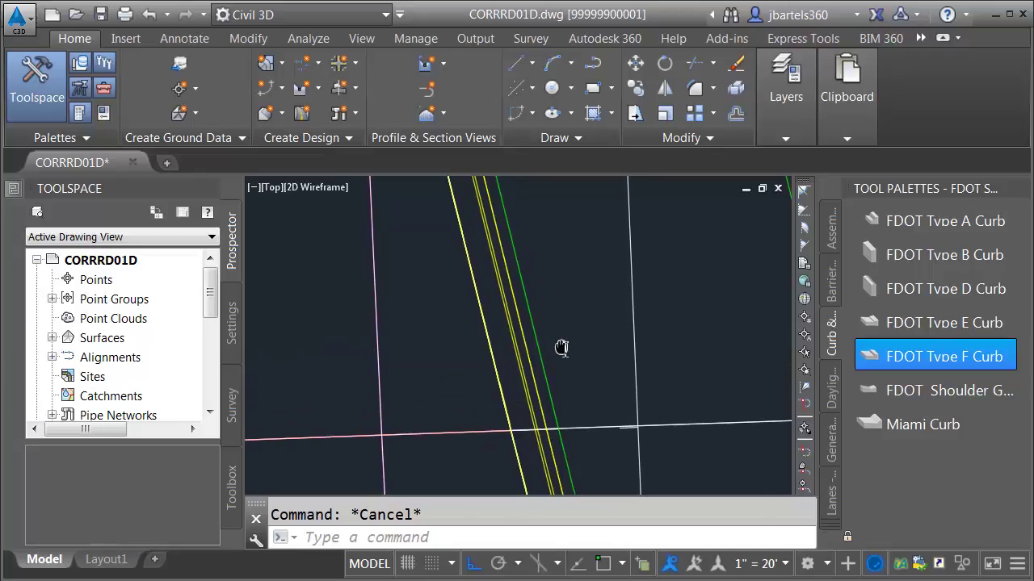
{"action": "scroll", "coordinate": [563, 355], "scroll_direction": "down", "scroll_amount": 2}
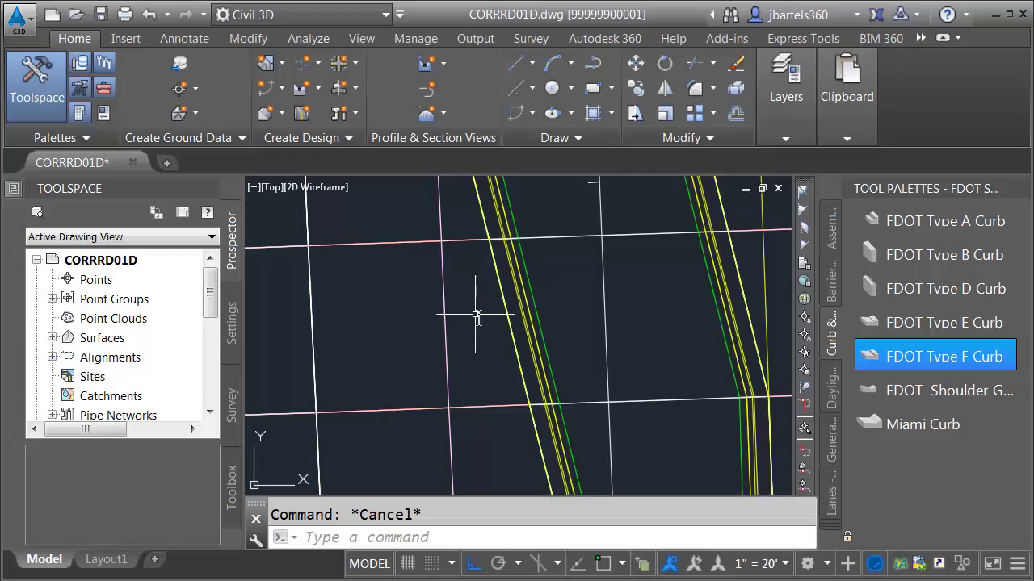
{"action": "mouse_move", "coordinate": [478, 341]}
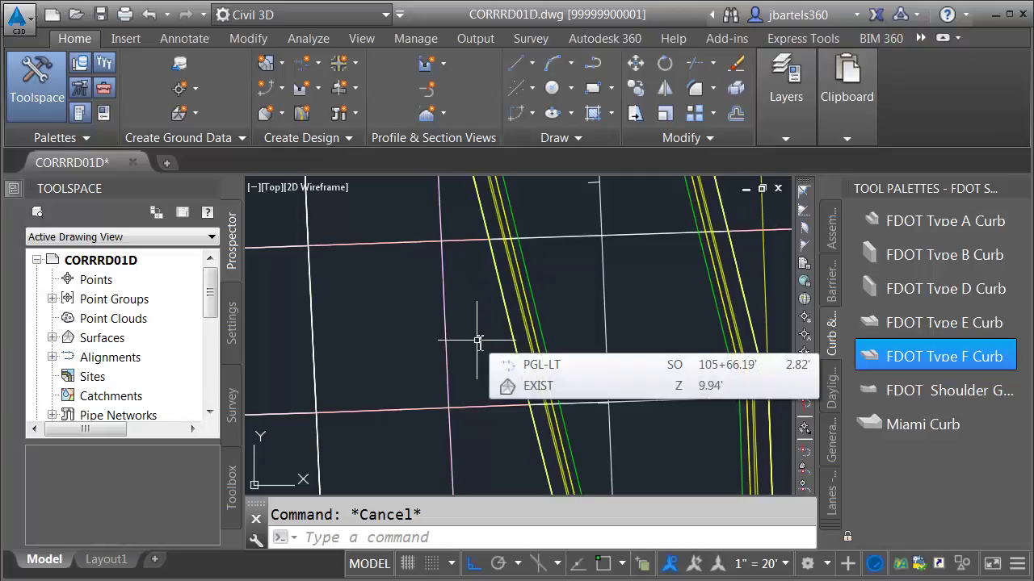
- Open the properties of the SR7-North corridor and create a new corridor surface
{"action": "scroll", "coordinate": [478, 341], "scroll_direction": "down", "scroll_amount": 5}
{"action": "middle_click_drag", "start_coordinate": [529, 395], "coordinate": [517, 346]}
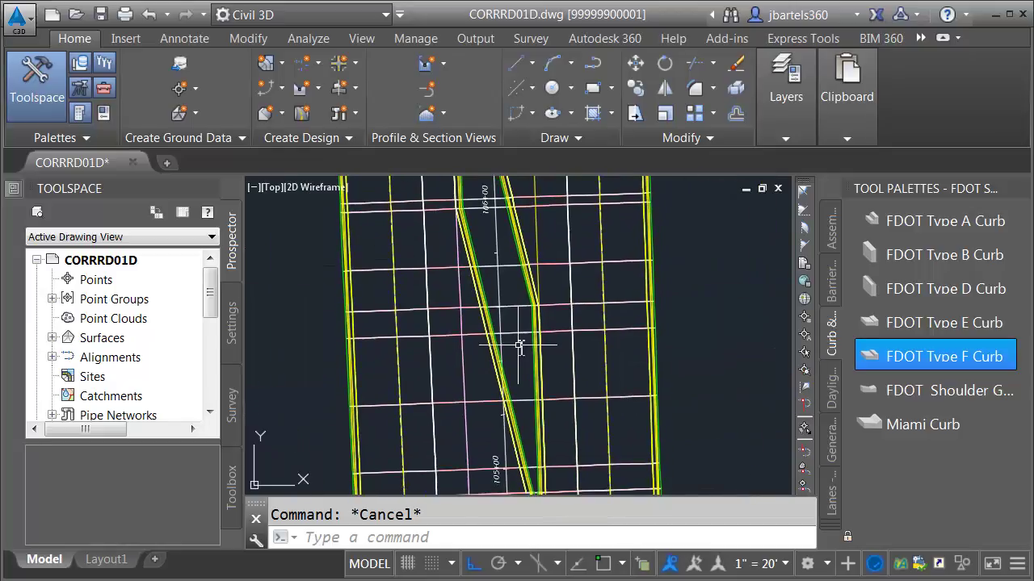
{"action": "left_click", "coordinate": [566, 360]}
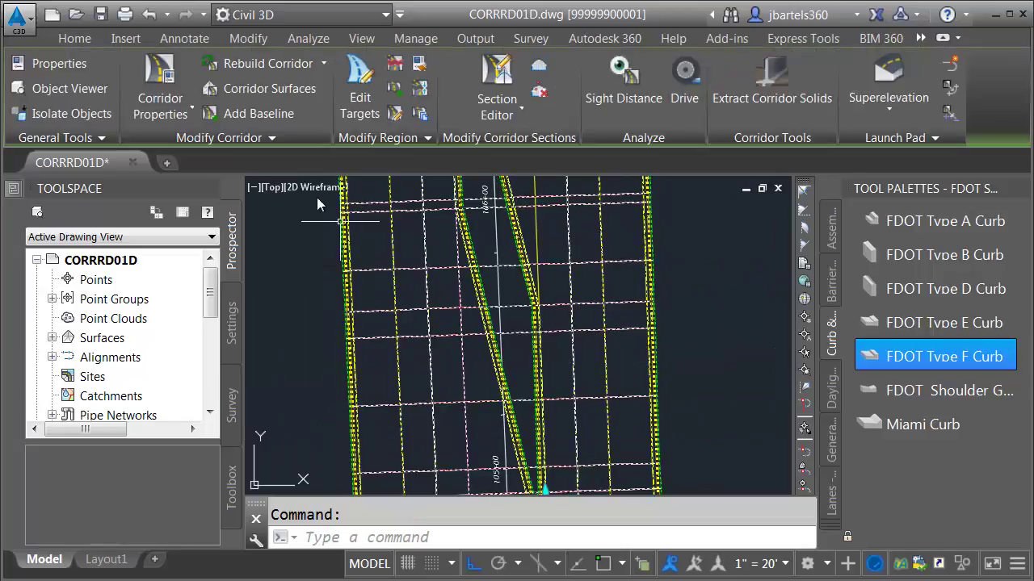
{"action": "left_click", "coordinate": [162, 73]}
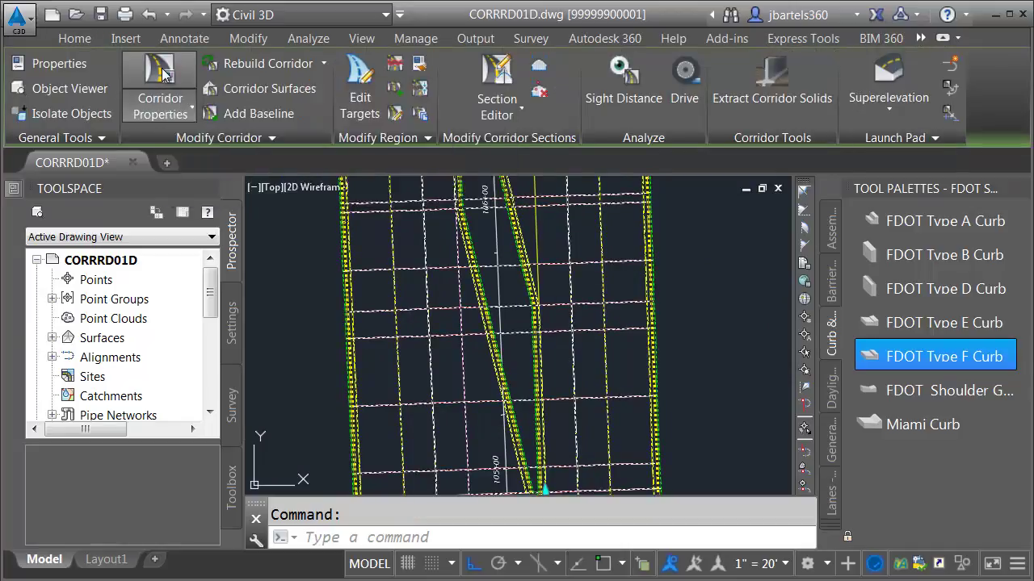
{"action": "left_click", "coordinate": [356, 93]}
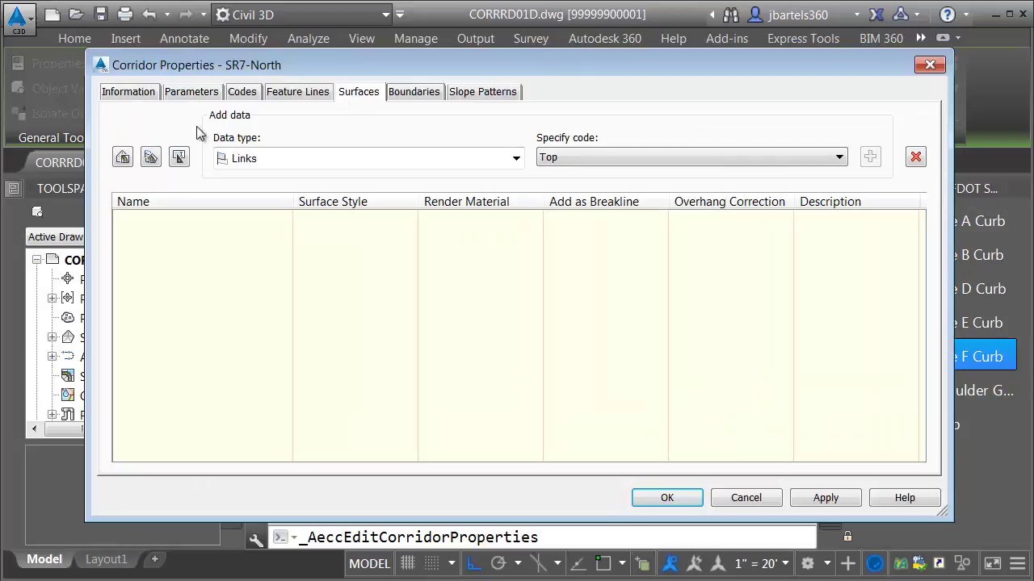
{"action": "left_click", "coordinate": [123, 156]}
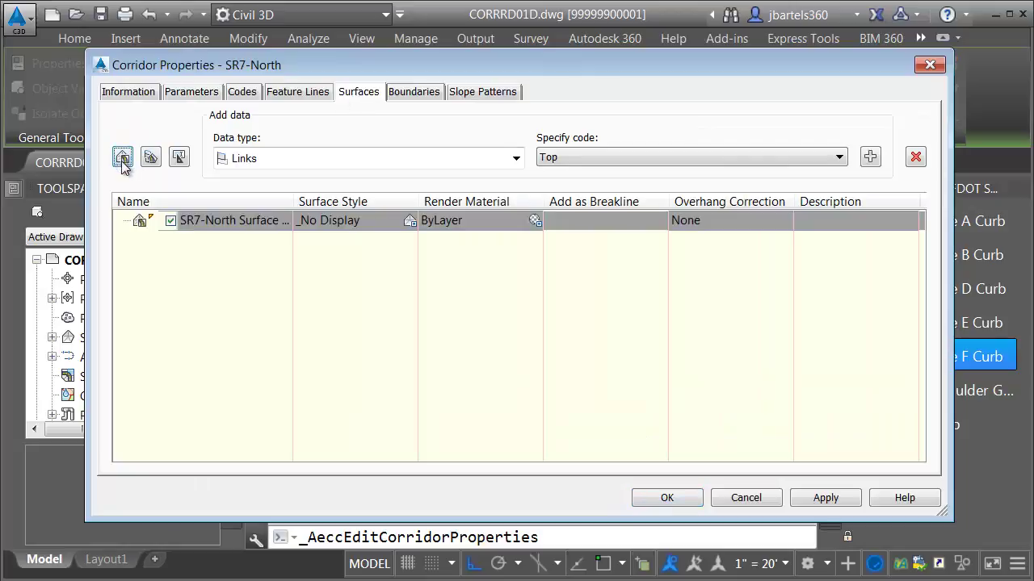
- Rename the new corridor surface as SR7-North TOP
{"action": "left_click", "coordinate": [240, 223]}
{"action": "left_click", "coordinate": [230, 222]}
{"action": "left_click_drag", "start_coordinate": [224, 223], "coordinate": [279, 223]}
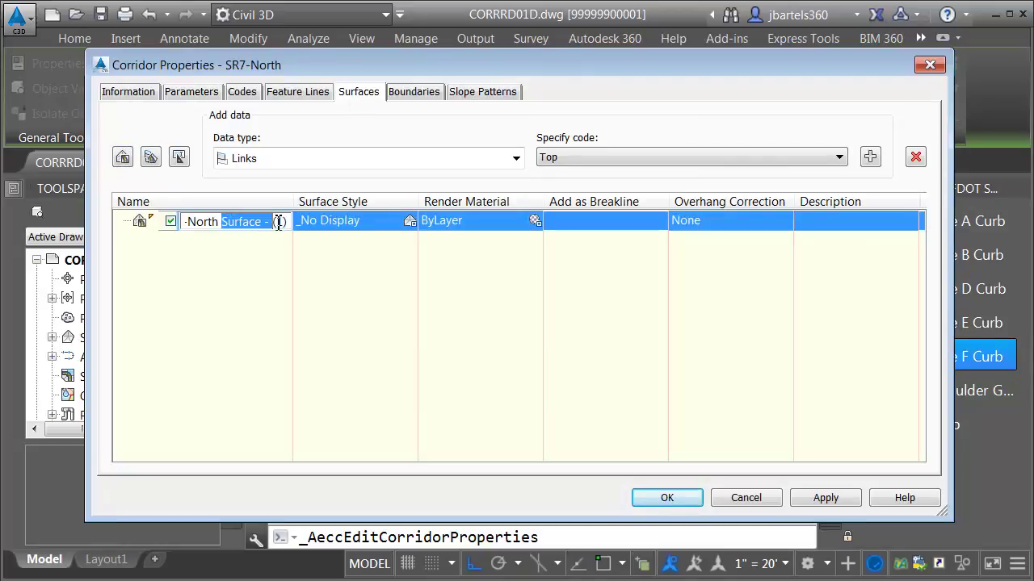
{"action": "type", "text": "TOP"}
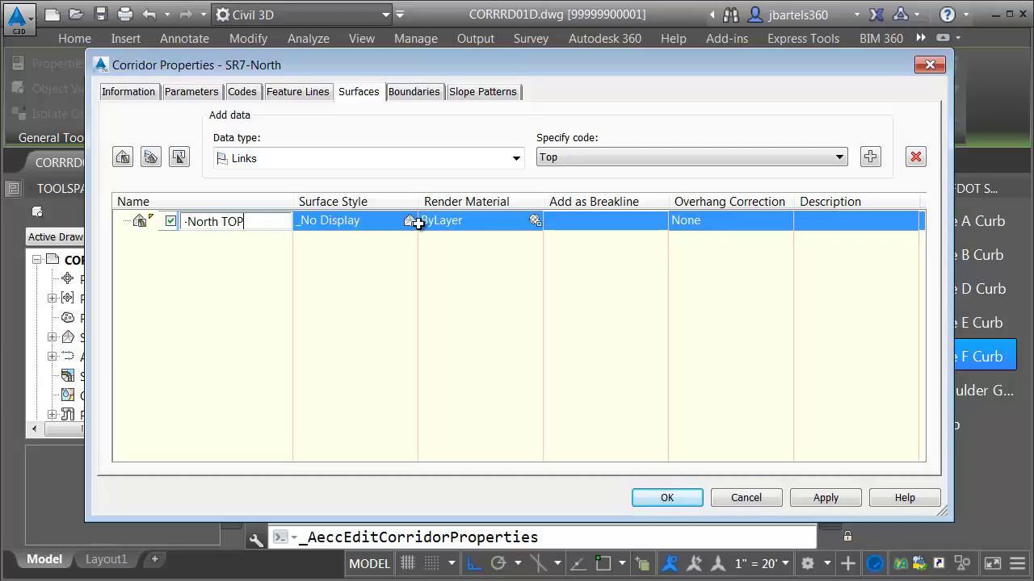
- Set the surface style of SR7-North TOP to Triangles 1-1 Existing [Green]
{"action": "left_click", "coordinate": [416, 222]}
{"action": "left_click", "coordinate": [443, 132]}
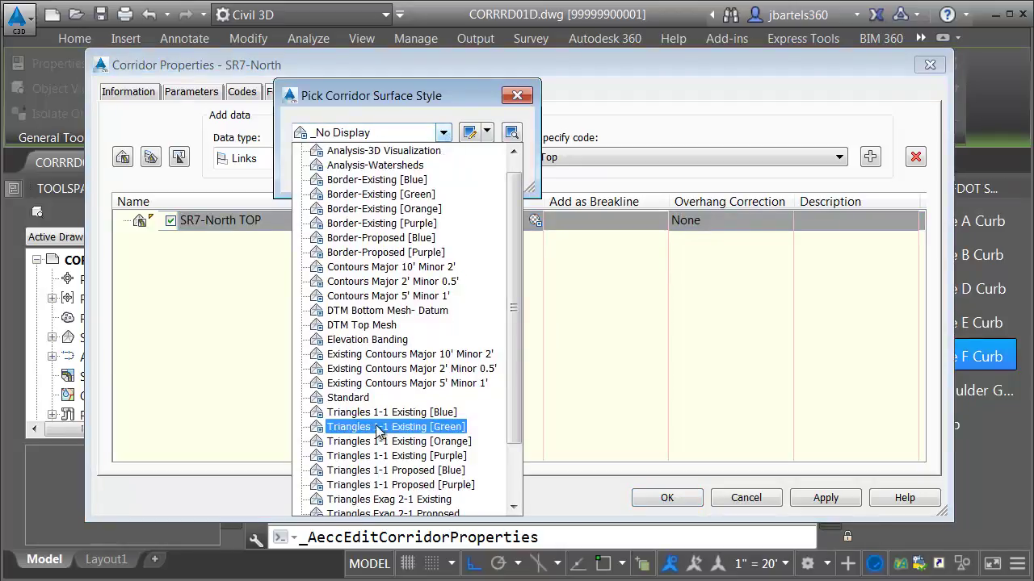
{"action": "left_click", "coordinate": [409, 429]}
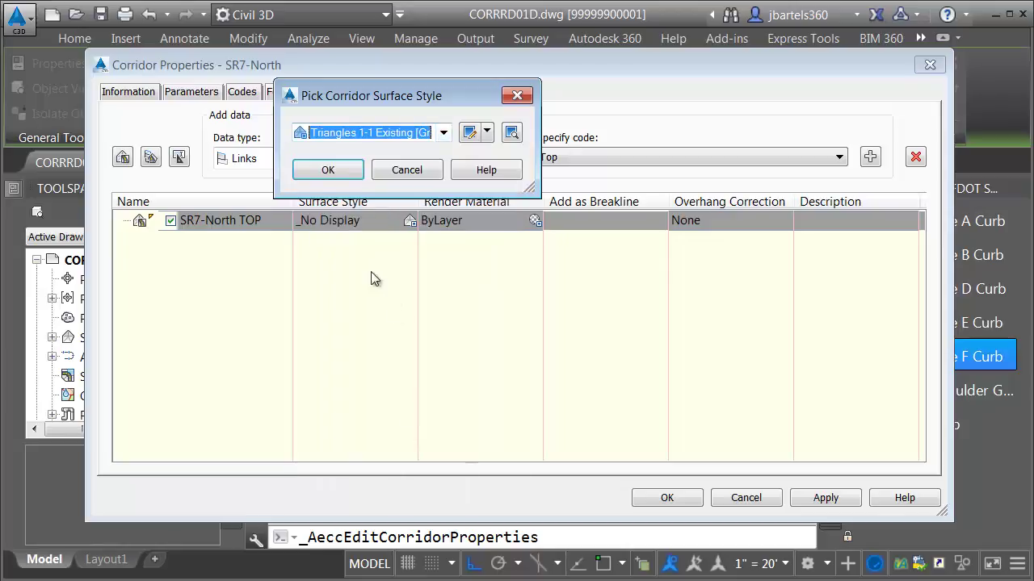
{"action": "left_click", "coordinate": [329, 171]}
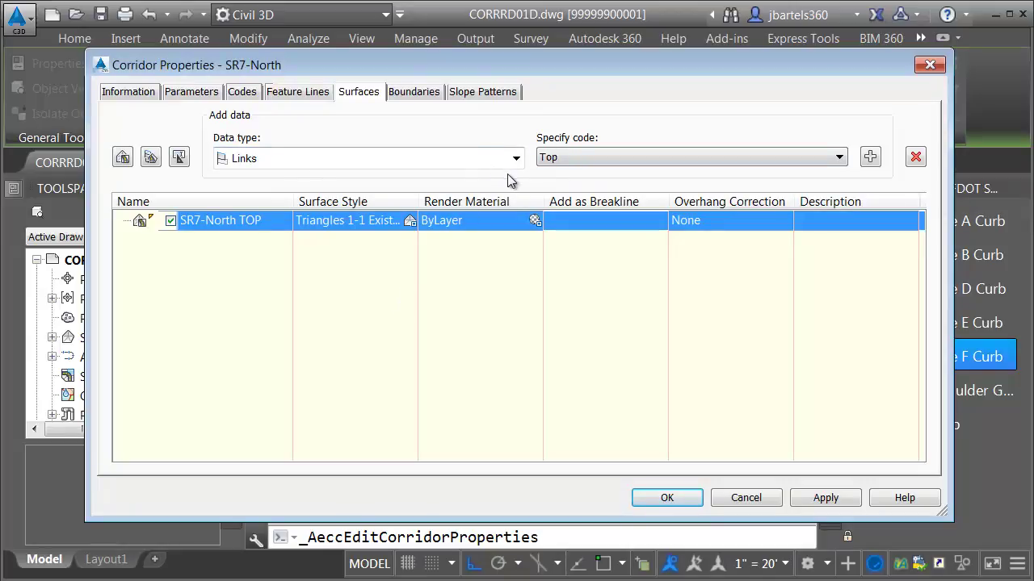
- Add the Top links to the SR7-North TOP surface as breaklines and set its overhang correction to Top Links
{"action": "left_click", "coordinate": [567, 158]}
{"action": "left_click", "coordinate": [549, 176]}
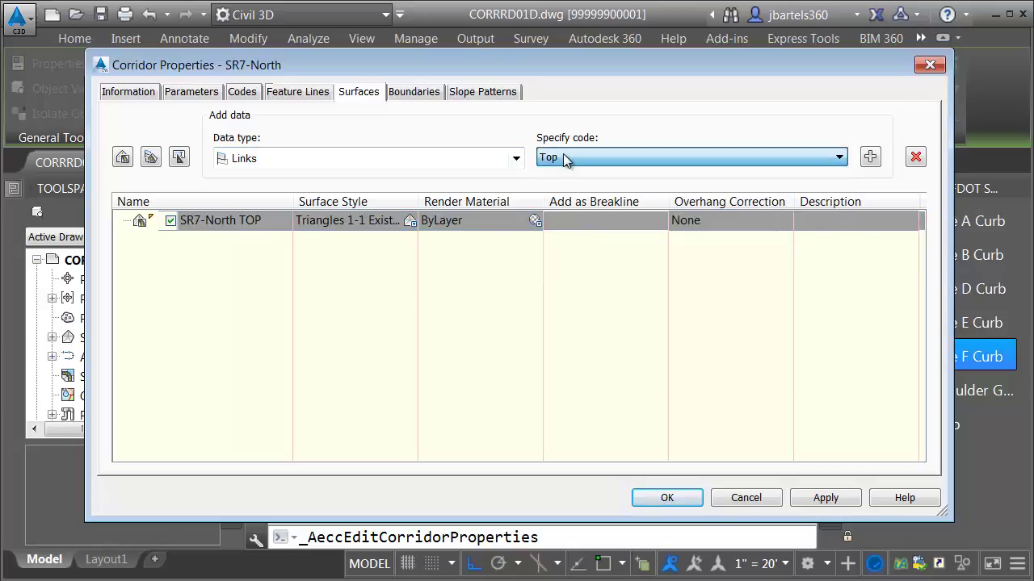
{"action": "left_click", "coordinate": [870, 157]}
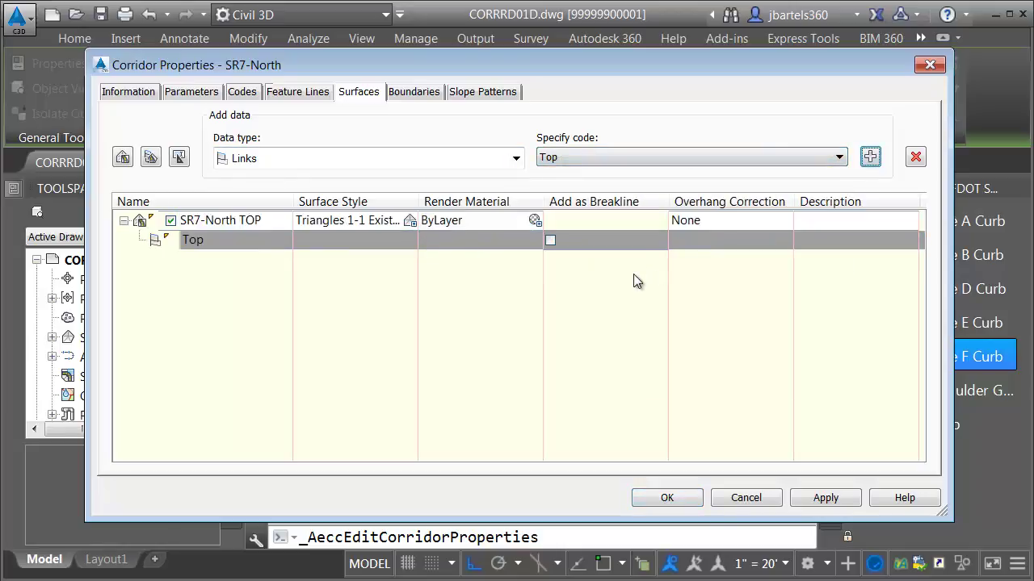
{"action": "left_click", "coordinate": [550, 239]}
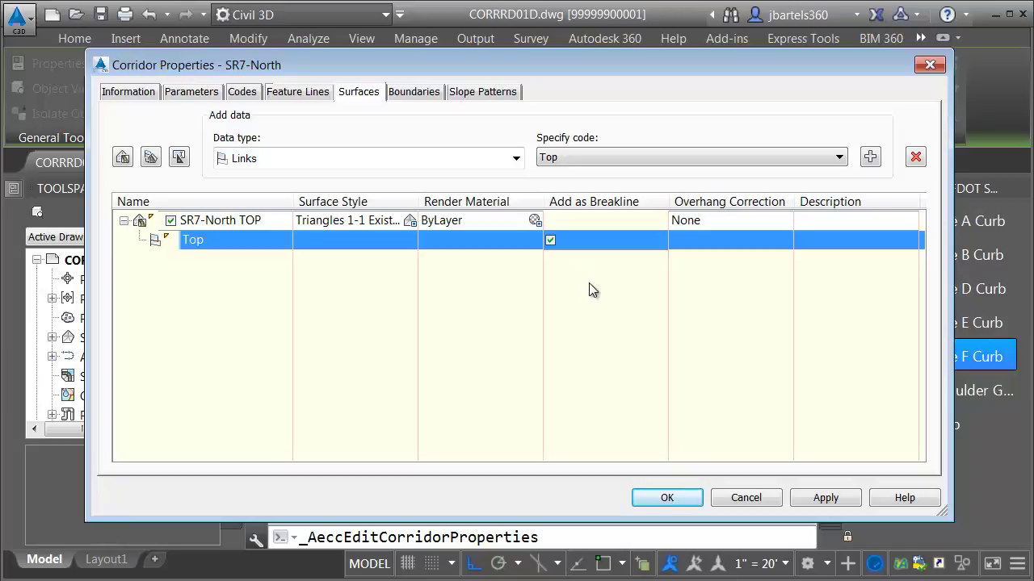
{"action": "left_click", "coordinate": [688, 222]}
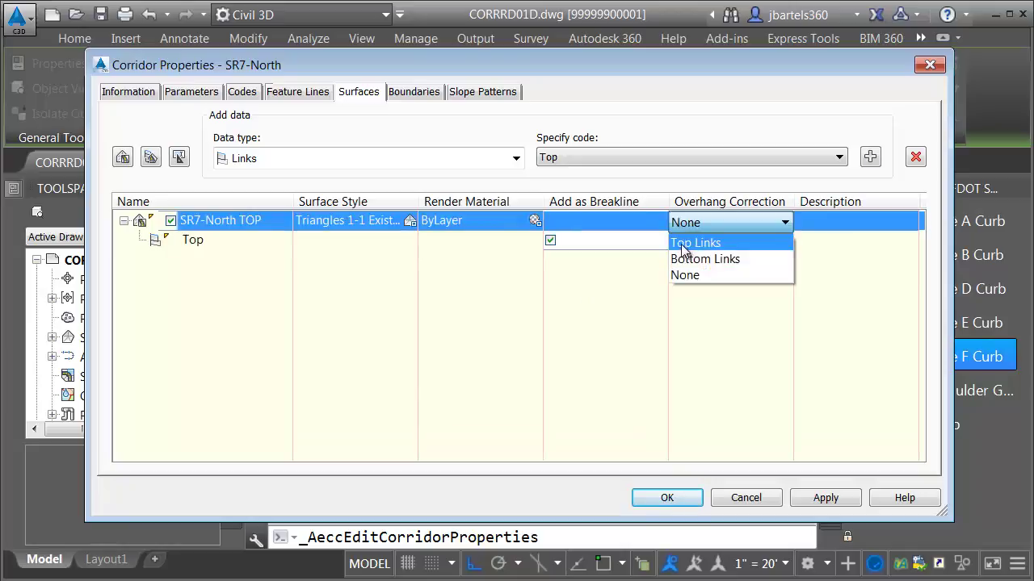
{"action": "left_click", "coordinate": [682, 243]}
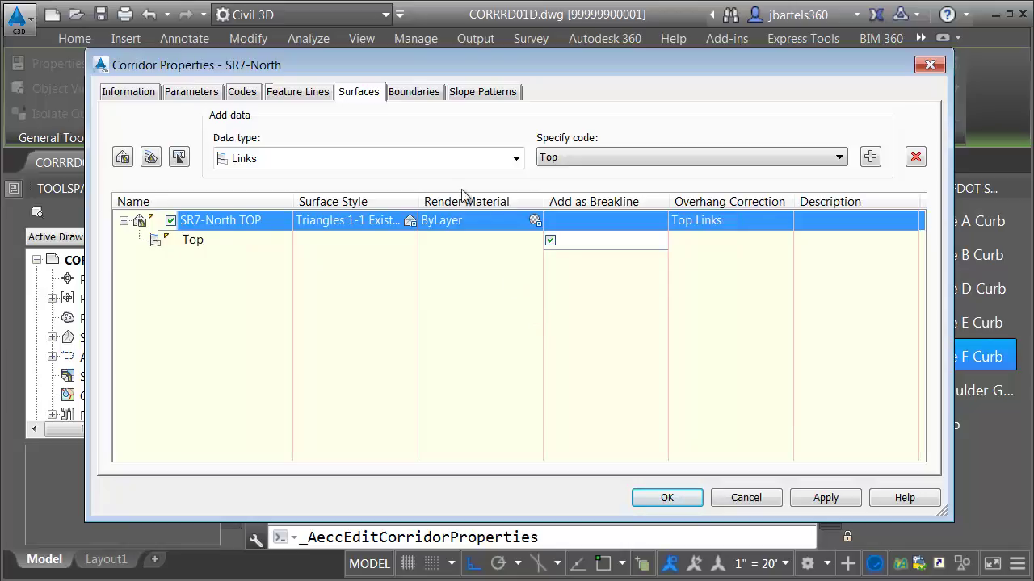
- Add the corridor extents as the outer boundary of SR7-North TOP and apply the corridor property changes
{"action": "left_click", "coordinate": [412, 94]}
{"action": "right_click", "coordinate": [199, 144]}
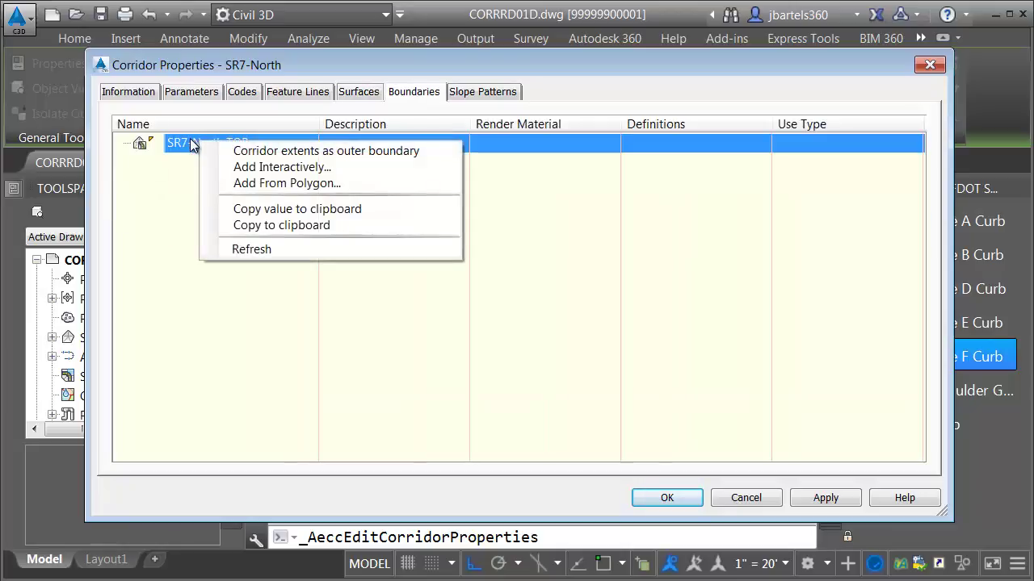
{"action": "left_click", "coordinate": [250, 153]}
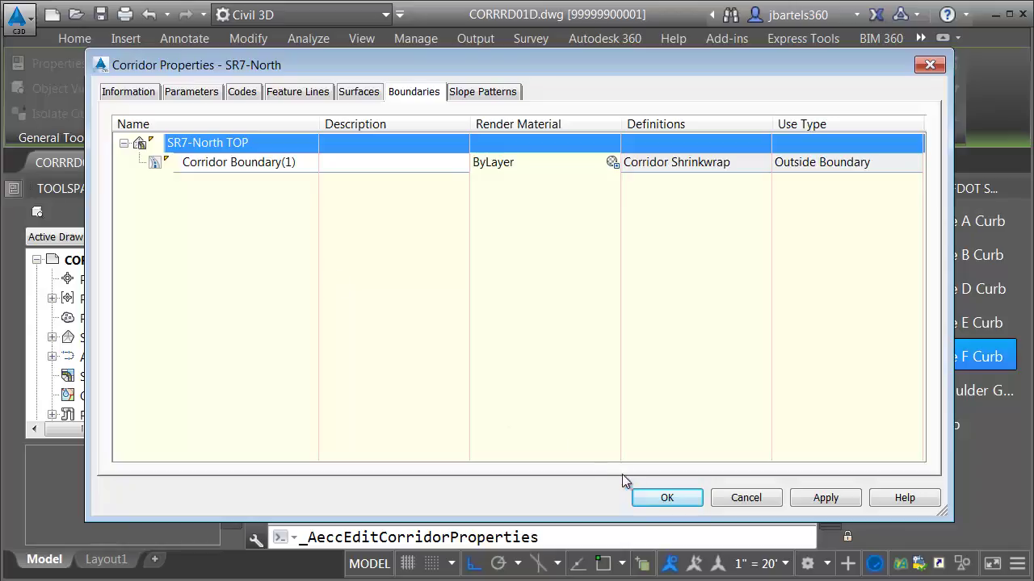
{"action": "left_click", "coordinate": [664, 498]}
{"action": "left_click", "coordinate": [351, 282]}
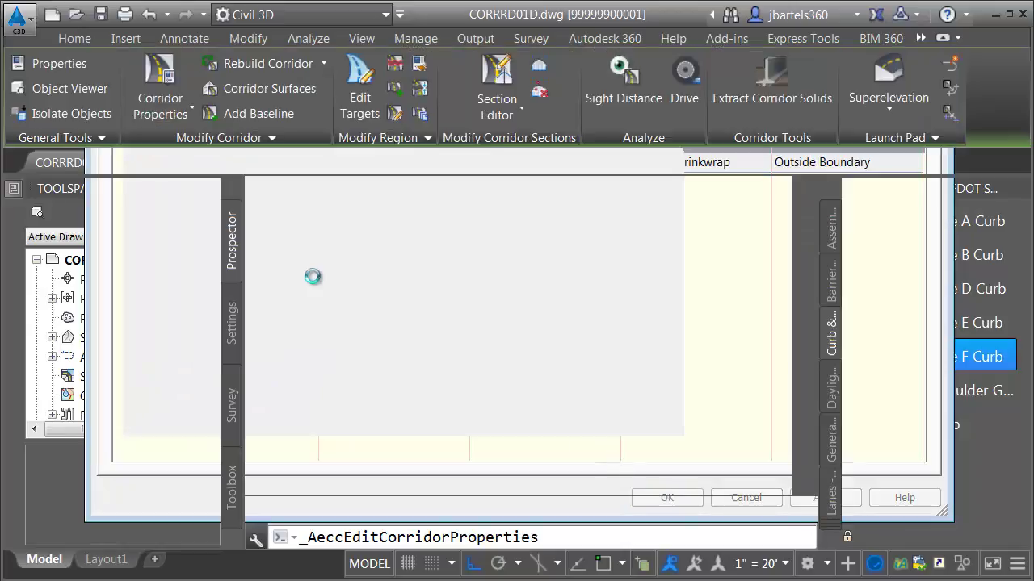
- Inspect the corridor top surface in 3D in the Object Viewer, checking the curbs and median around the turn lane
{"action": "key", "text": "Escape"}
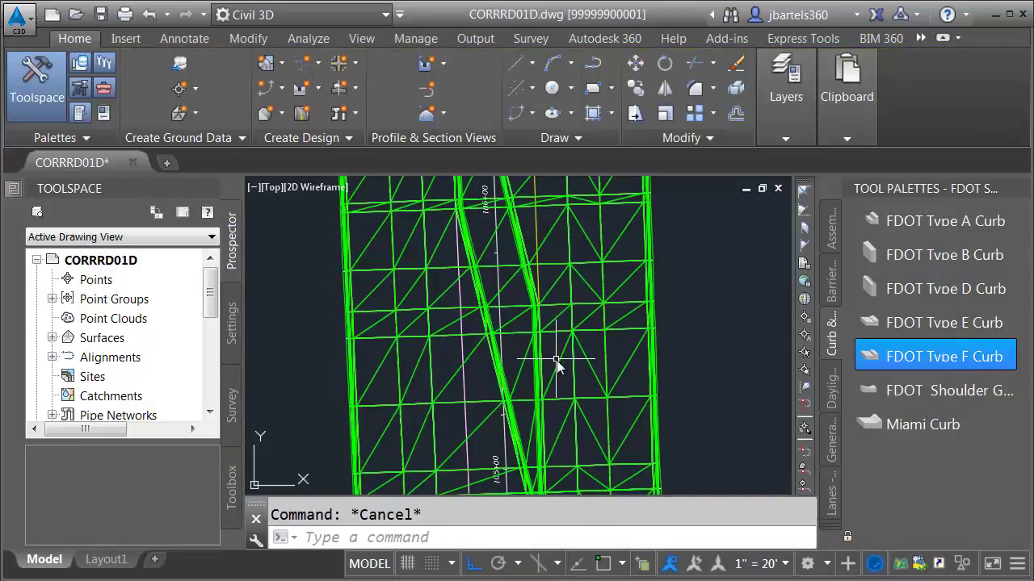
{"action": "left_click", "coordinate": [557, 375]}
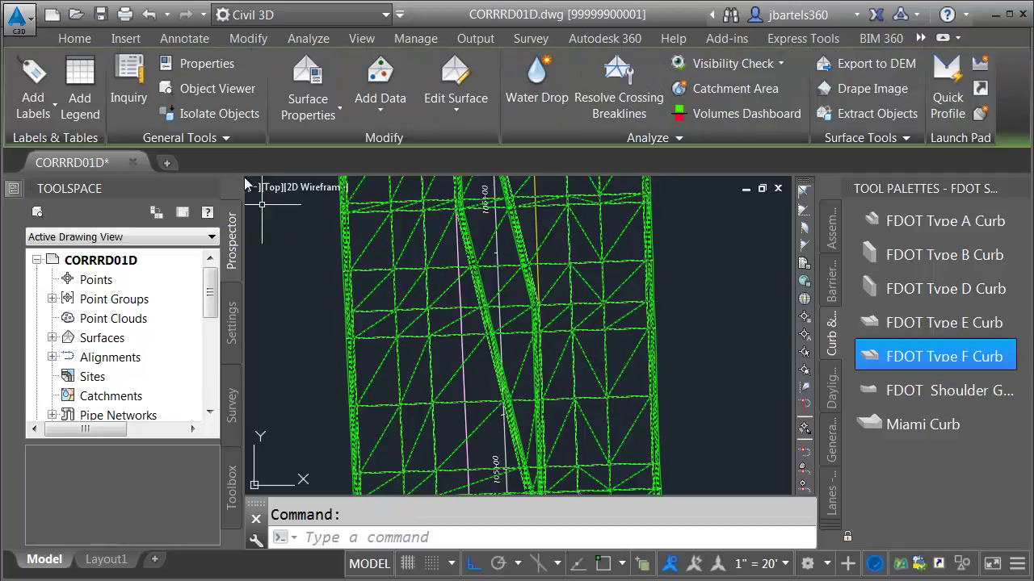
{"action": "left_click", "coordinate": [196, 89]}
{"action": "scroll", "coordinate": [517, 432], "scroll_direction": "up", "scroll_amount": 3}
{"action": "scroll", "coordinate": [520, 436], "scroll_direction": "down", "scroll_amount": 2}
{"action": "left_click_drag", "start_coordinate": [524, 431], "coordinate": [521, 204]}
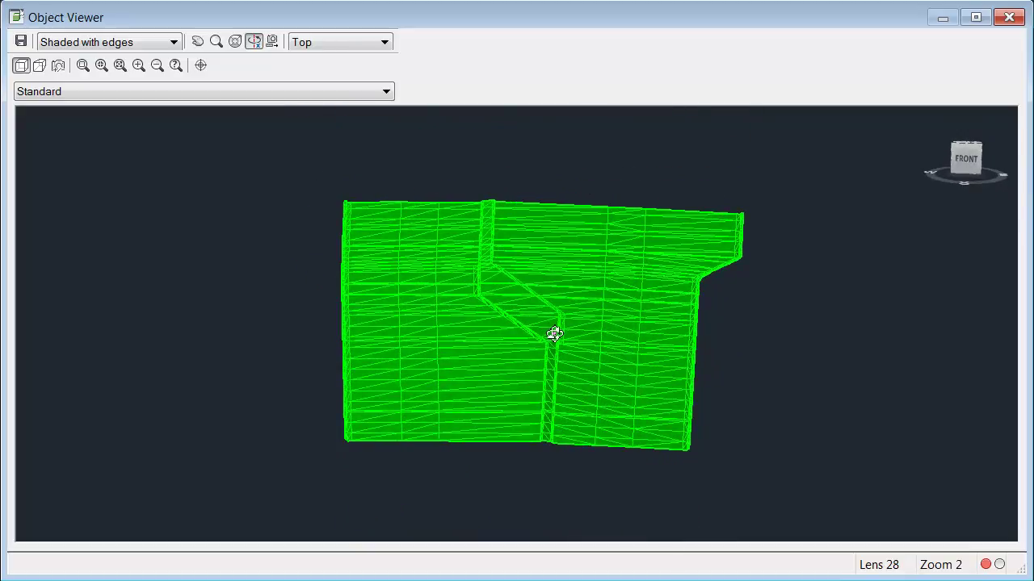
{"action": "scroll", "coordinate": [554, 334], "scroll_direction": "up", "scroll_amount": 3}
{"action": "scroll", "coordinate": [593, 380], "scroll_direction": "up", "scroll_amount": 1}
{"action": "middle_click_drag", "start_coordinate": [595, 385], "coordinate": [498, 356]}
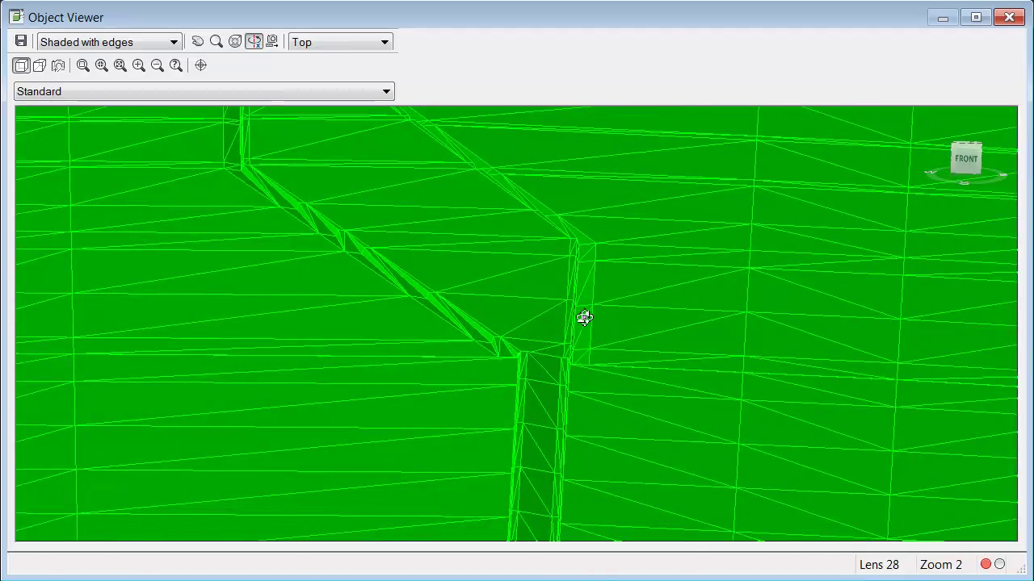
{"action": "left_click_drag", "start_coordinate": [399, 311], "coordinate": [483, 296]}
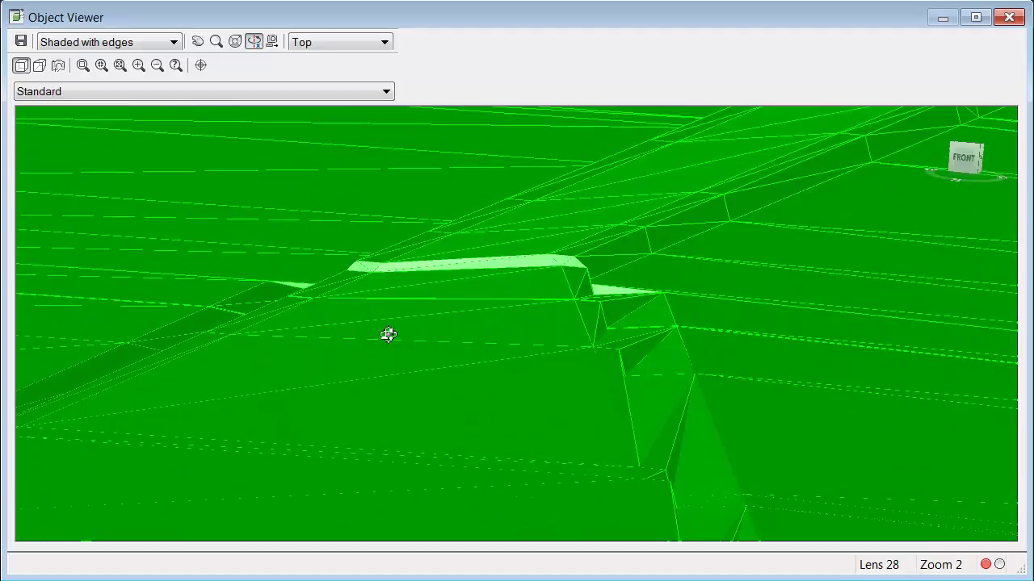
{"action": "left_click_drag", "start_coordinate": [300, 281], "coordinate": [334, 325]}
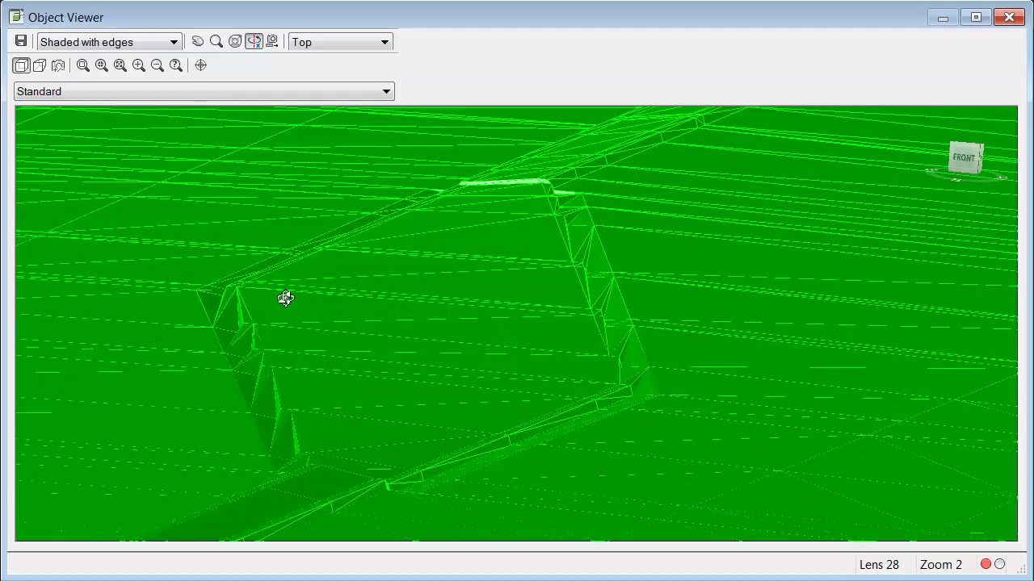
{"action": "left_click", "coordinate": [1009, 17]}
{"action": "key", "text": "Escape"}
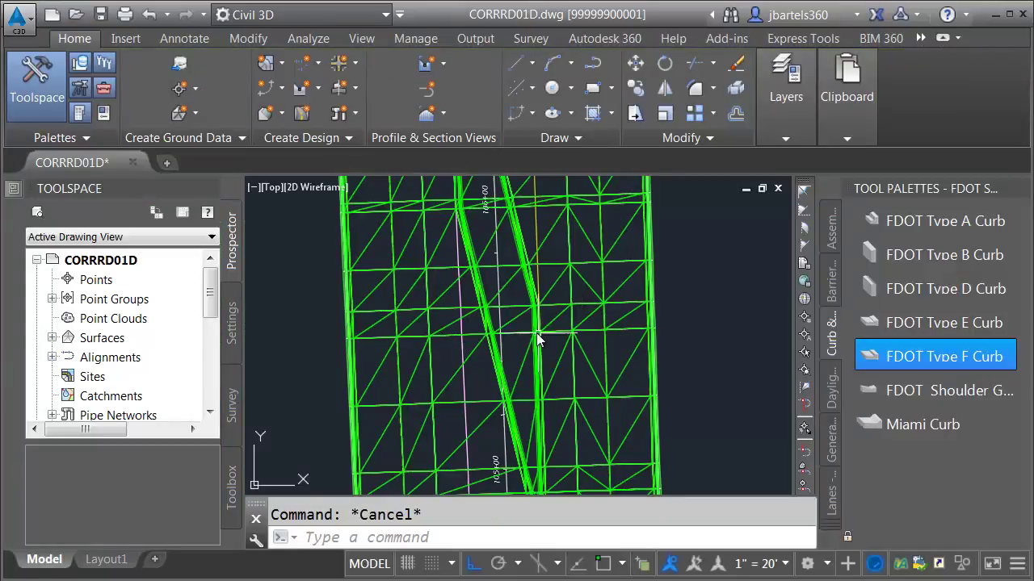
- Add the Back_Curb feature lines to the SR7-North TOP surface in the corridor properties
{"action": "scroll", "coordinate": [477, 326], "scroll_direction": "up", "scroll_amount": 6}
{"action": "left_click", "coordinate": [477, 325]}
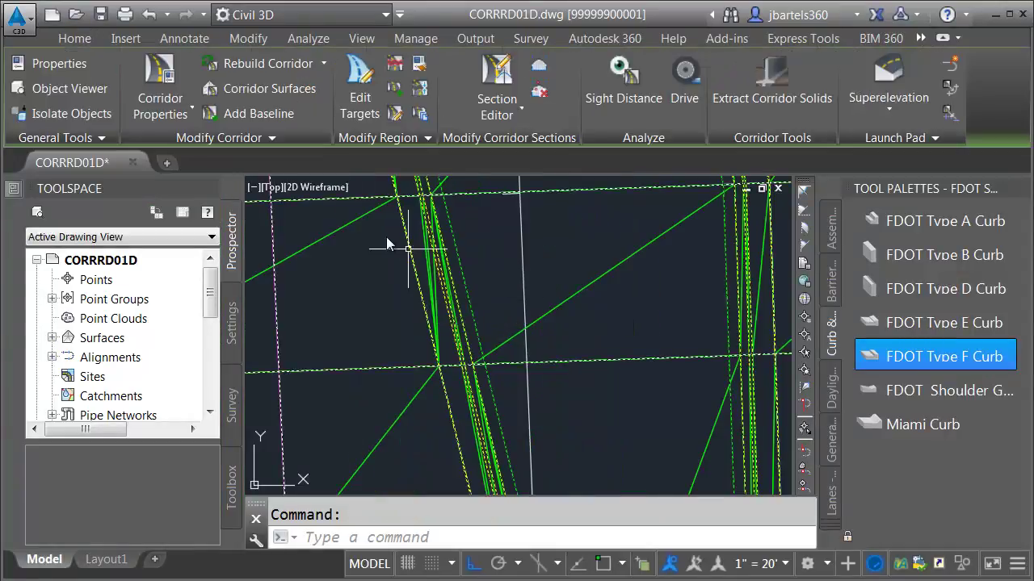
{"action": "left_click", "coordinate": [160, 81]}
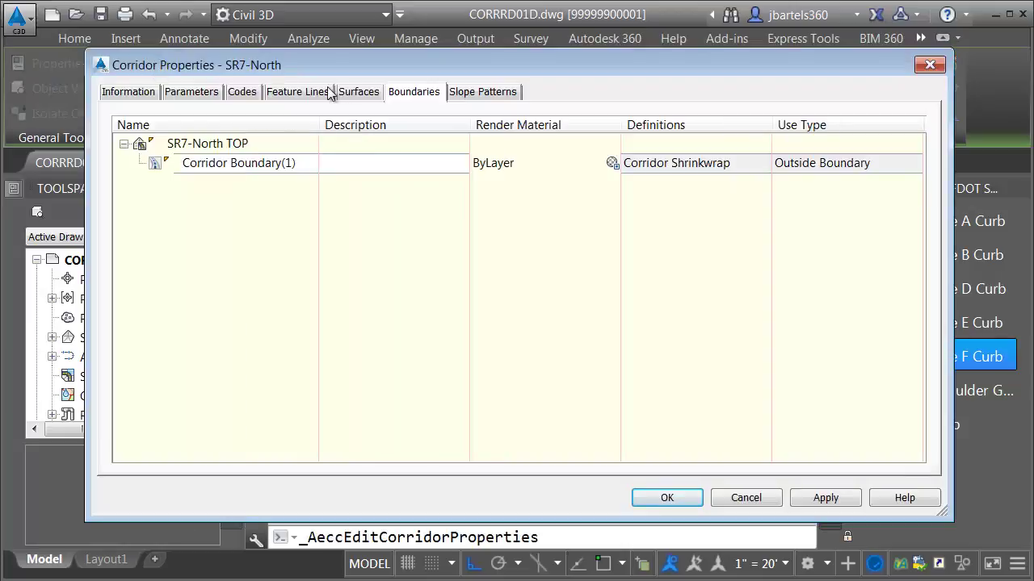
{"action": "left_click", "coordinate": [359, 93]}
{"action": "left_click", "coordinate": [123, 221]}
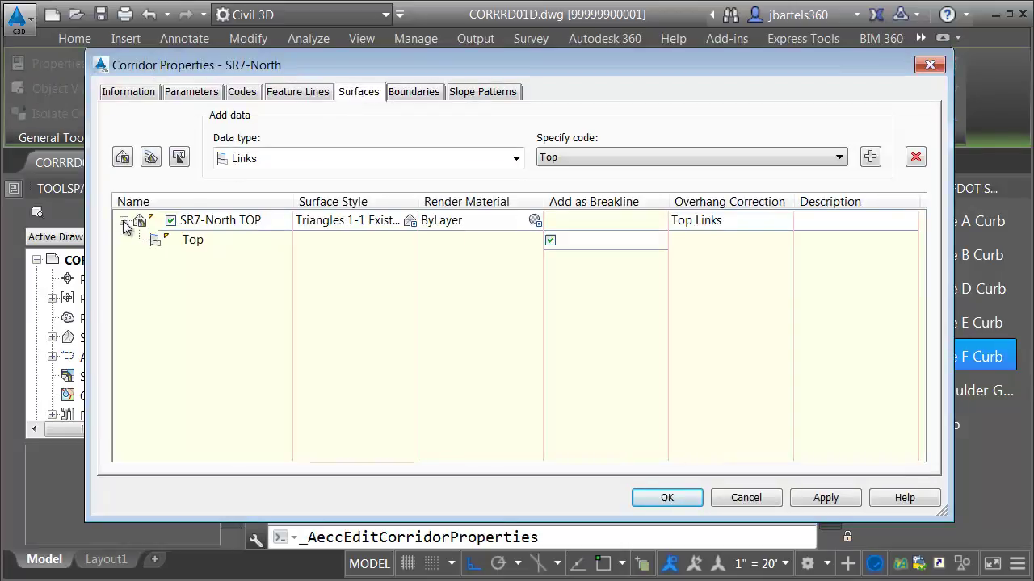
{"action": "left_click", "coordinate": [226, 223]}
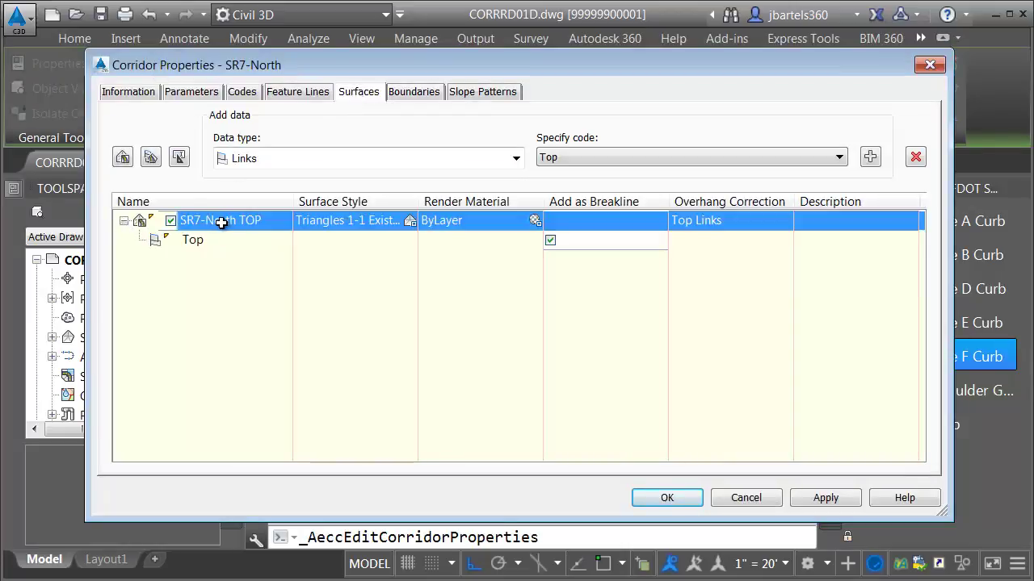
{"action": "left_click", "coordinate": [516, 159]}
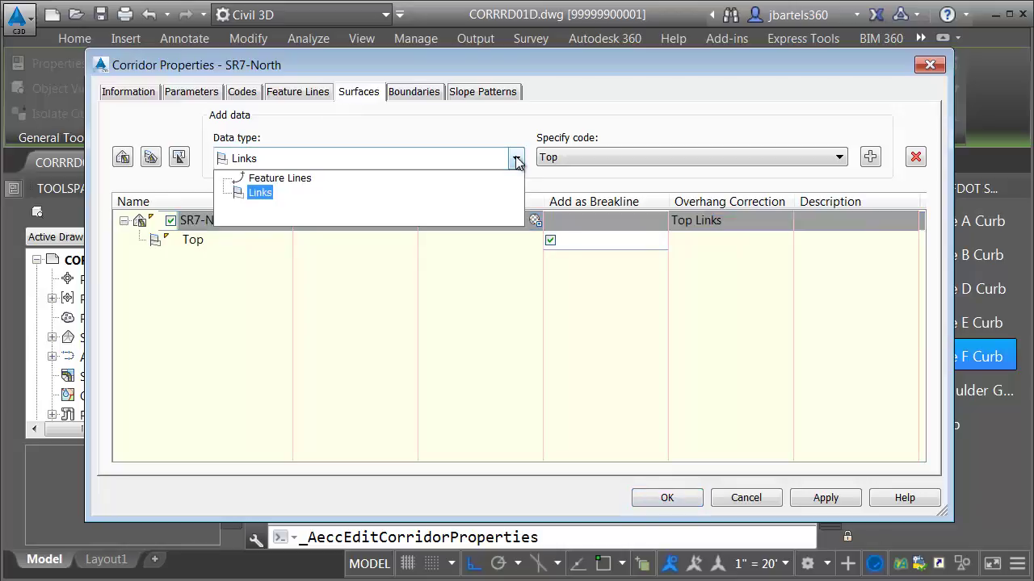
{"action": "left_click", "coordinate": [291, 178]}
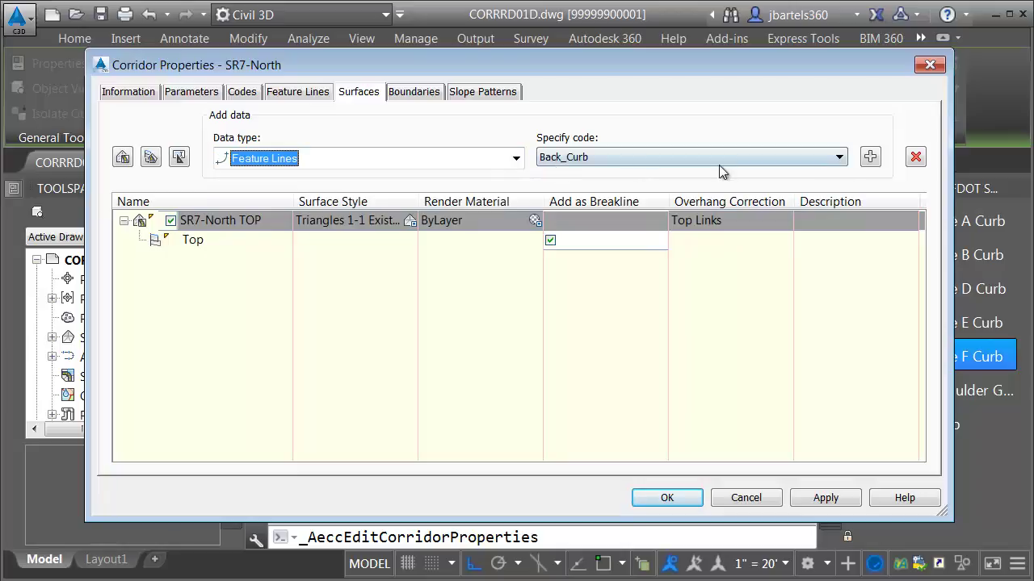
{"action": "left_click", "coordinate": [871, 158]}
- Add the Face_Curb and Flowline_Gutter feature lines to SR7-North TOP and apply the corridor changes
{"action": "left_click", "coordinate": [839, 157]}
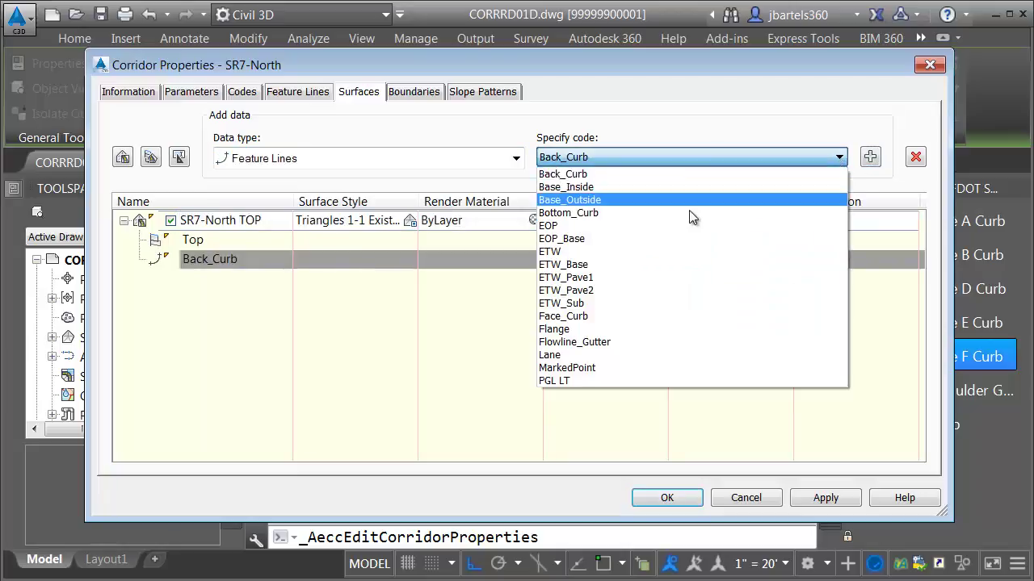
{"action": "left_click", "coordinate": [605, 317]}
{"action": "left_click", "coordinate": [869, 156]}
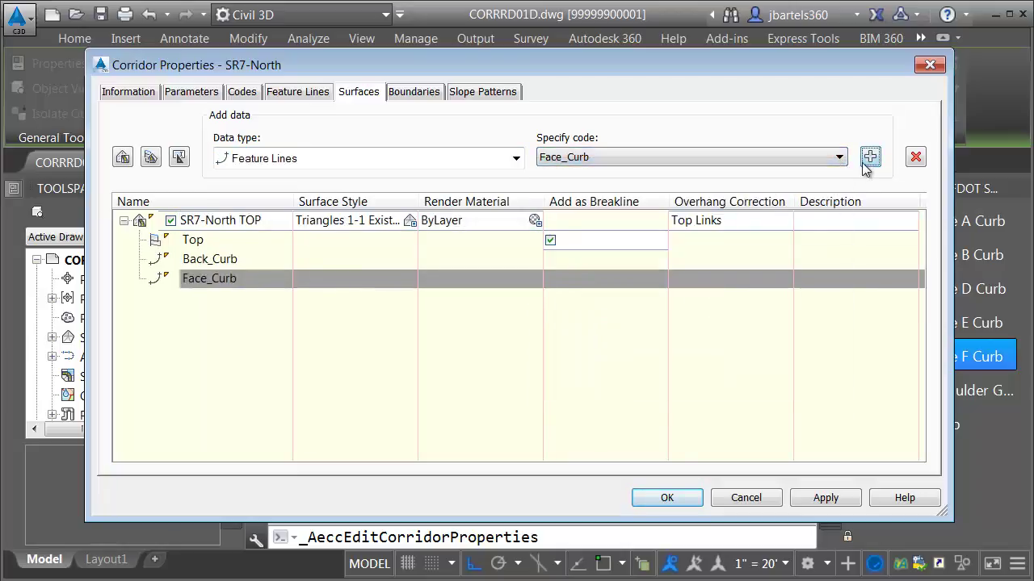
{"action": "left_click", "coordinate": [839, 157]}
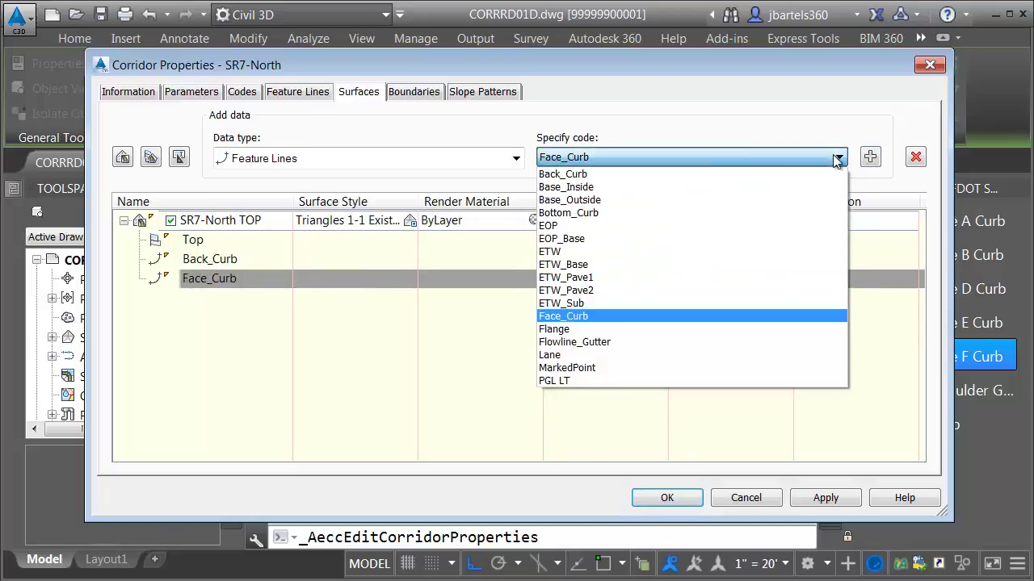
{"action": "left_click", "coordinate": [605, 342]}
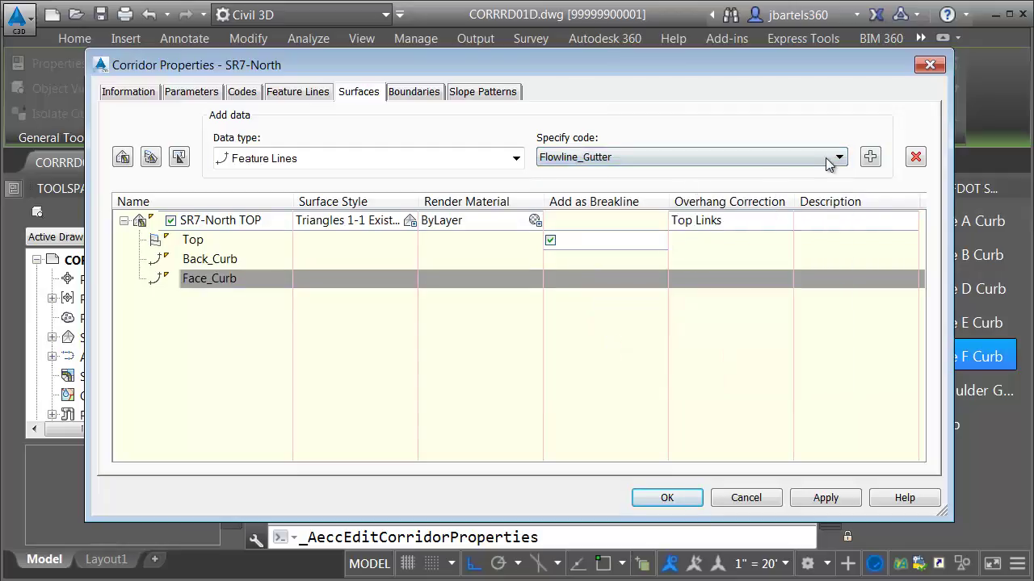
{"action": "left_click", "coordinate": [872, 158]}
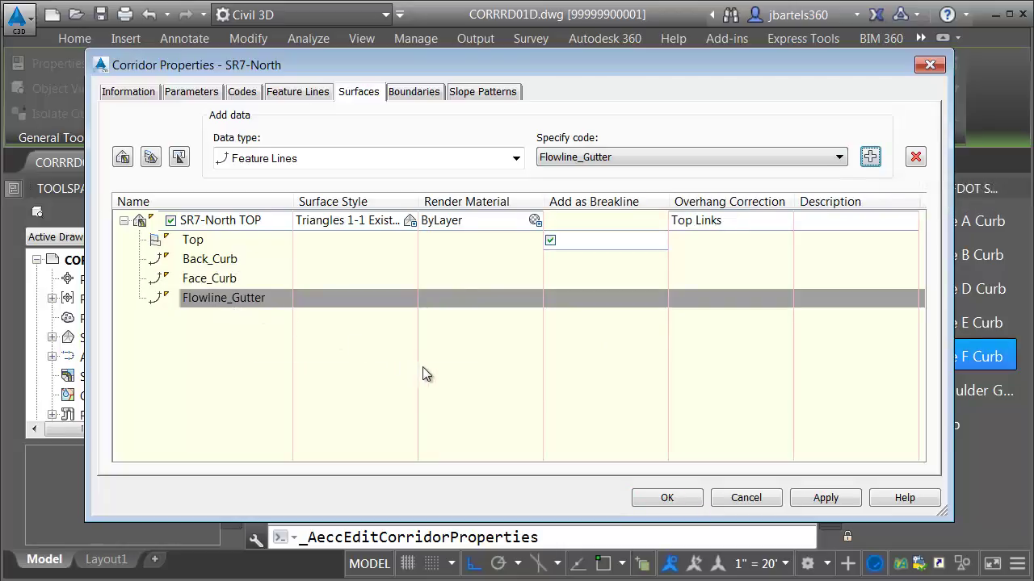
{"action": "left_click", "coordinate": [667, 497]}
{"action": "left_click", "coordinate": [329, 286]}
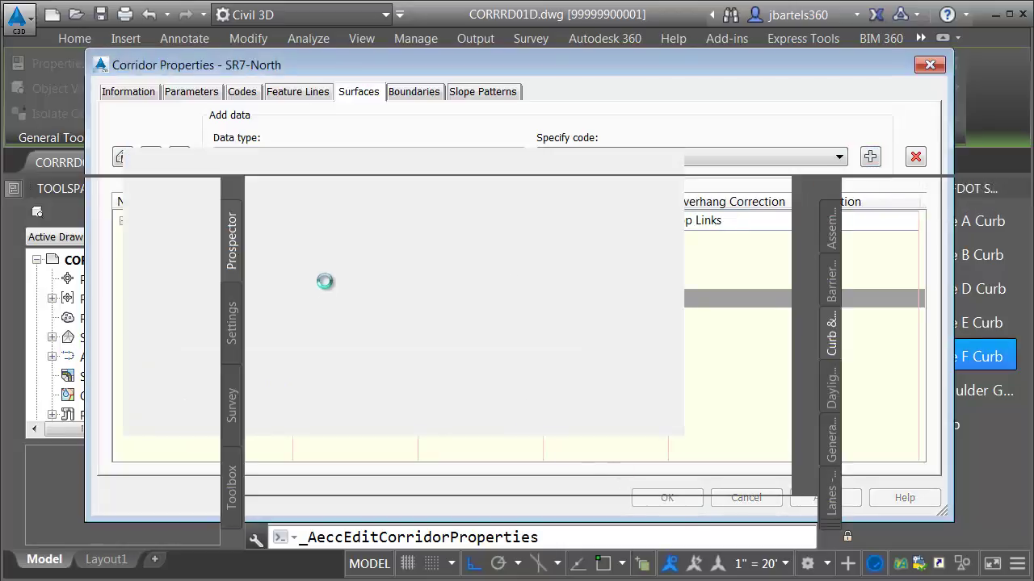
{"action": "key", "text": "Escape"}
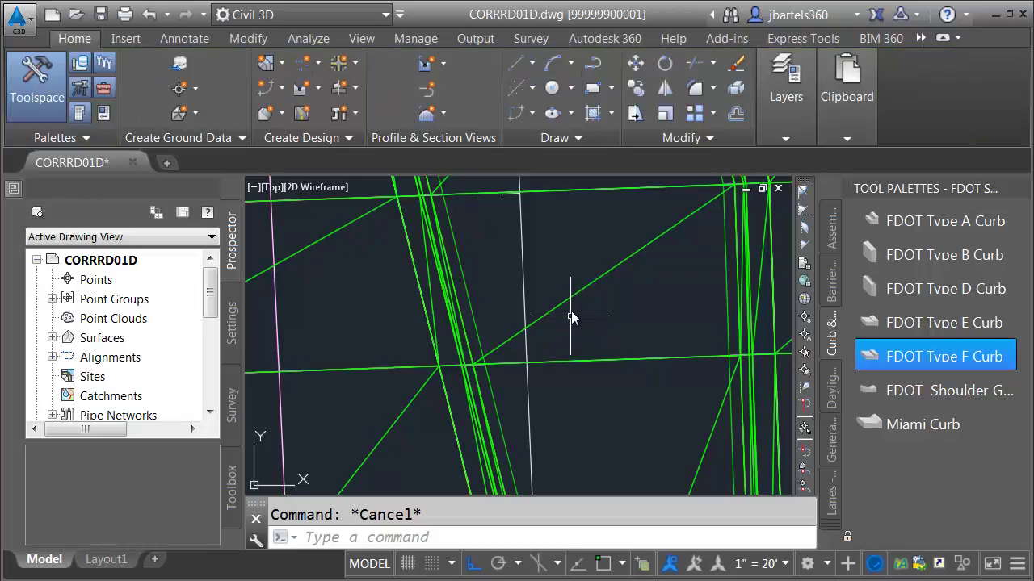
- Examine the updated surface in the Object Viewer, looking closely at the median curbs and the end of the traffic separator
{"action": "left_click", "coordinate": [560, 313]}
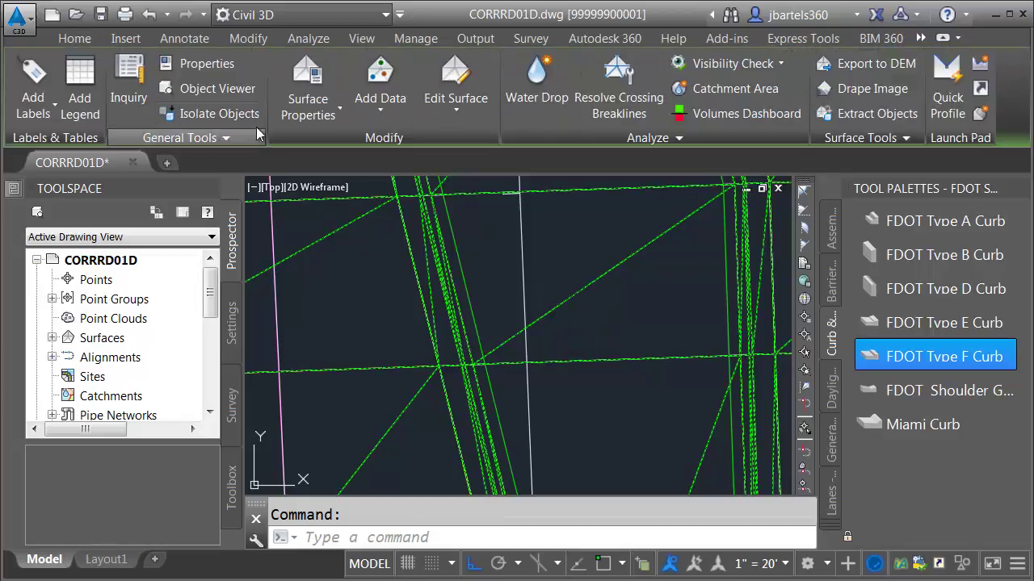
{"action": "left_click", "coordinate": [234, 90]}
{"action": "left_click_drag", "start_coordinate": [525, 407], "coordinate": [520, 240]}
{"action": "scroll", "coordinate": [521, 318], "scroll_direction": "up", "scroll_amount": 4}
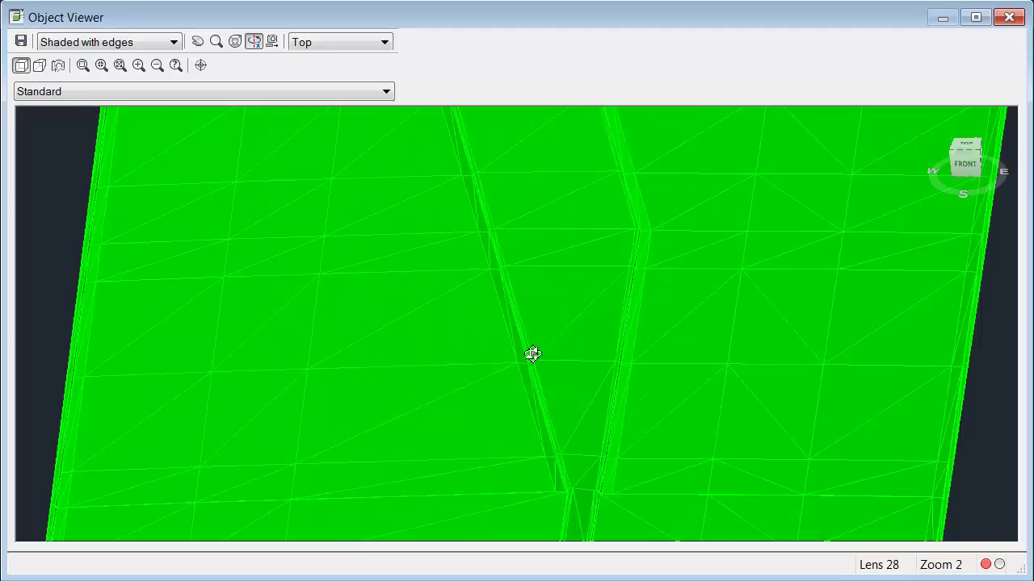
{"action": "left_click_drag", "start_coordinate": [533, 354], "coordinate": [550, 289]}
{"action": "scroll", "coordinate": [595, 258], "scroll_direction": "up", "scroll_amount": 2}
{"action": "middle_click_drag", "start_coordinate": [595, 261], "coordinate": [572, 364]}
{"action": "middle_click_drag", "start_coordinate": [574, 212], "coordinate": [549, 289]}
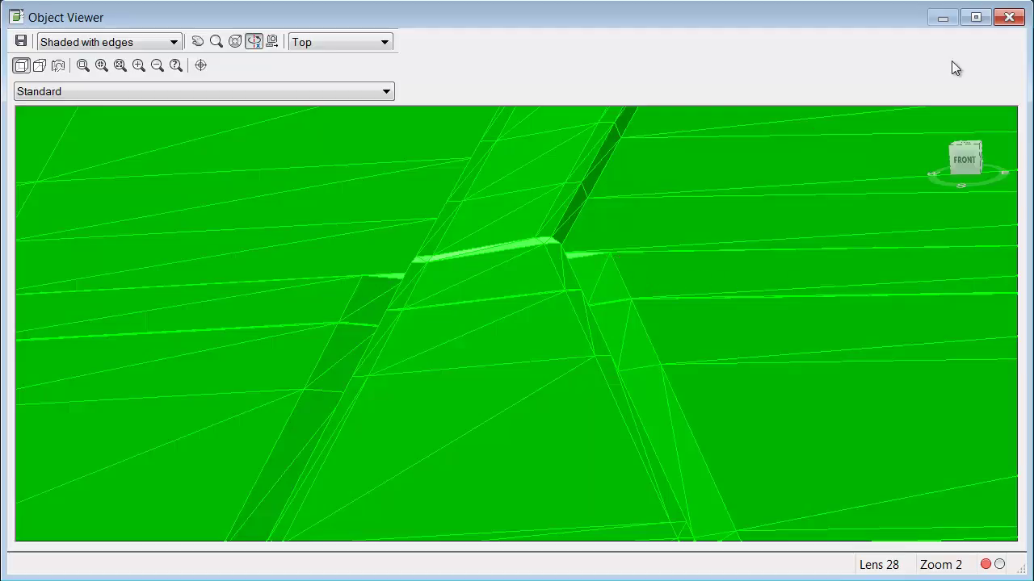
{"action": "left_click", "coordinate": [1007, 17]}
- Set the Adj. Lane Slope of both Type F curb subassemblies in the SR7-Traffic Median assembly to 2%
{"action": "scroll", "coordinate": [539, 353], "scroll_direction": "down", "scroll_amount": 3}
{"action": "middle_click_drag", "start_coordinate": [554, 369], "coordinate": [537, 231]}
{"action": "scroll", "coordinate": [552, 381], "scroll_direction": "up", "scroll_amount": 3}
{"action": "scroll", "coordinate": [552, 381], "scroll_direction": "up", "scroll_amount": 5}
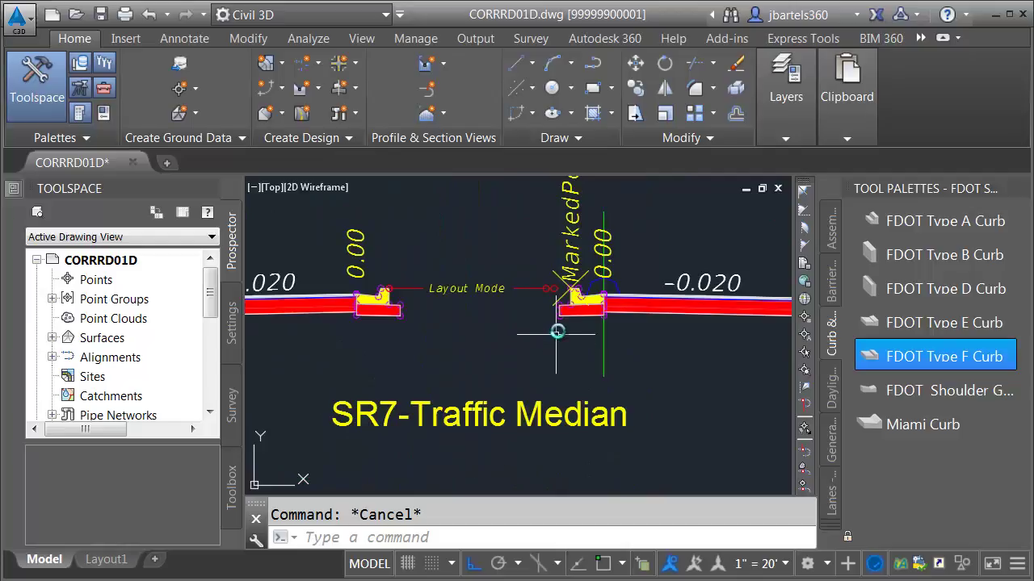
{"action": "left_click", "coordinate": [563, 318]}
{"action": "left_click", "coordinate": [428, 323]}
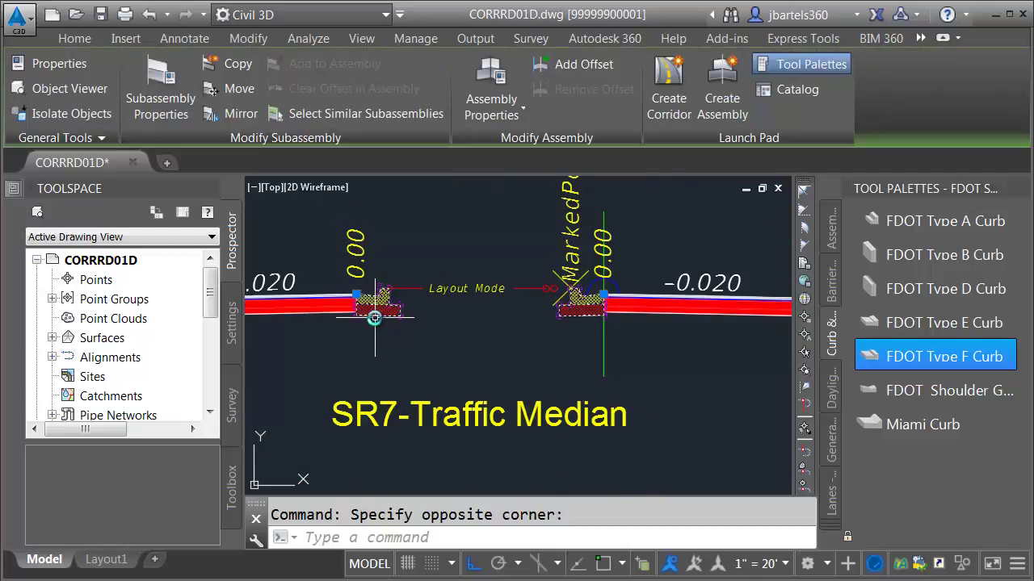
{"action": "left_click", "coordinate": [375, 318]}
{"action": "mouse_move", "coordinate": [11, 192]}
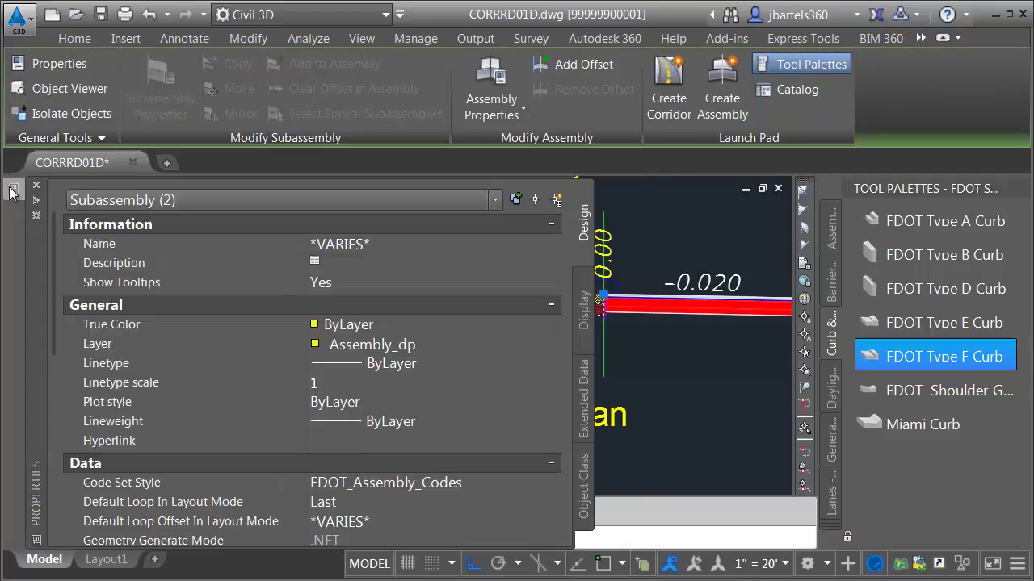
{"action": "left_click_drag", "start_coordinate": [52, 231], "coordinate": [45, 402]}
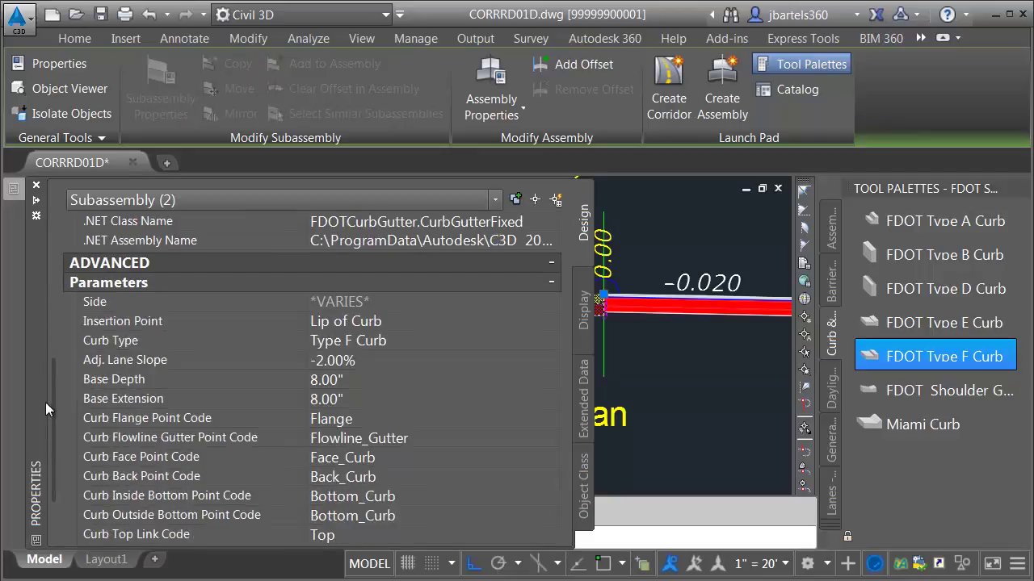
{"action": "left_click", "coordinate": [343, 361]}
{"action": "type", "text": "2"}
{"action": "key", "text": "Return"}
{"action": "key", "text": "Escape"}
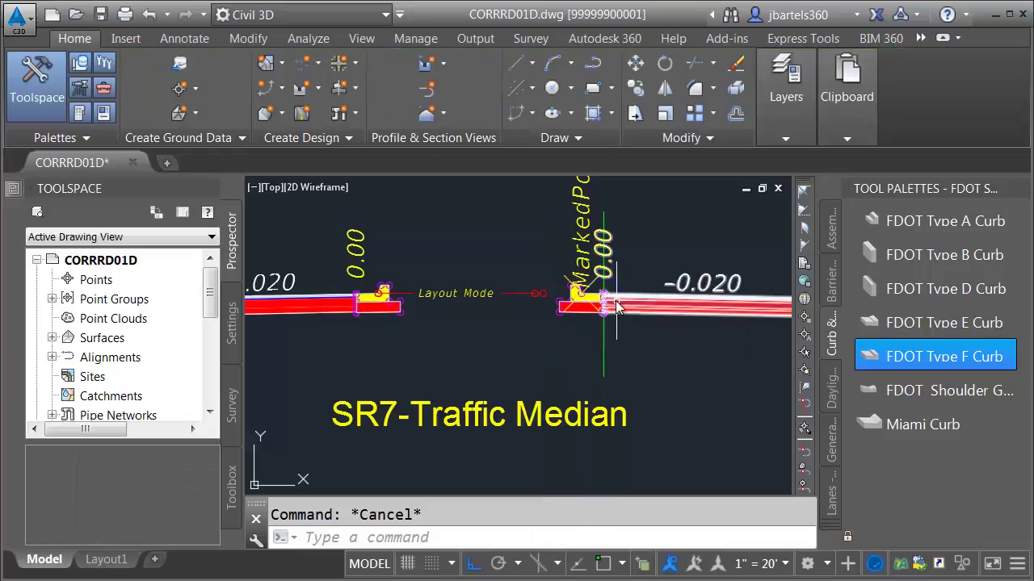
- Move the Layout Mode link subassembly to the top back-of-curb point of the left median curb
{"action": "scroll", "coordinate": [595, 295], "scroll_direction": "up", "scroll_amount": 5}
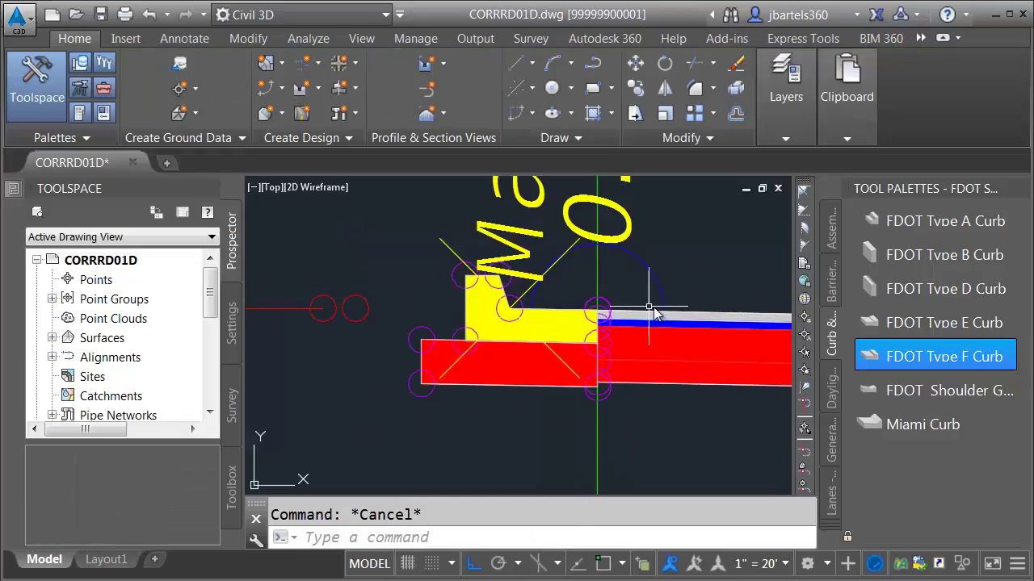
{"action": "scroll", "coordinate": [658, 308], "scroll_direction": "down", "scroll_amount": 4}
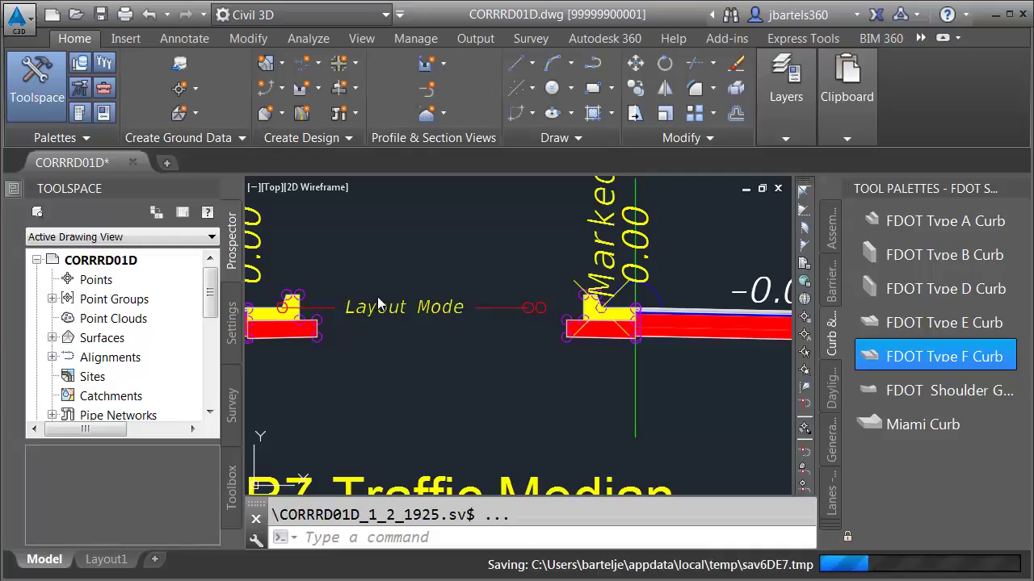
{"action": "left_click", "coordinate": [239, 89]}
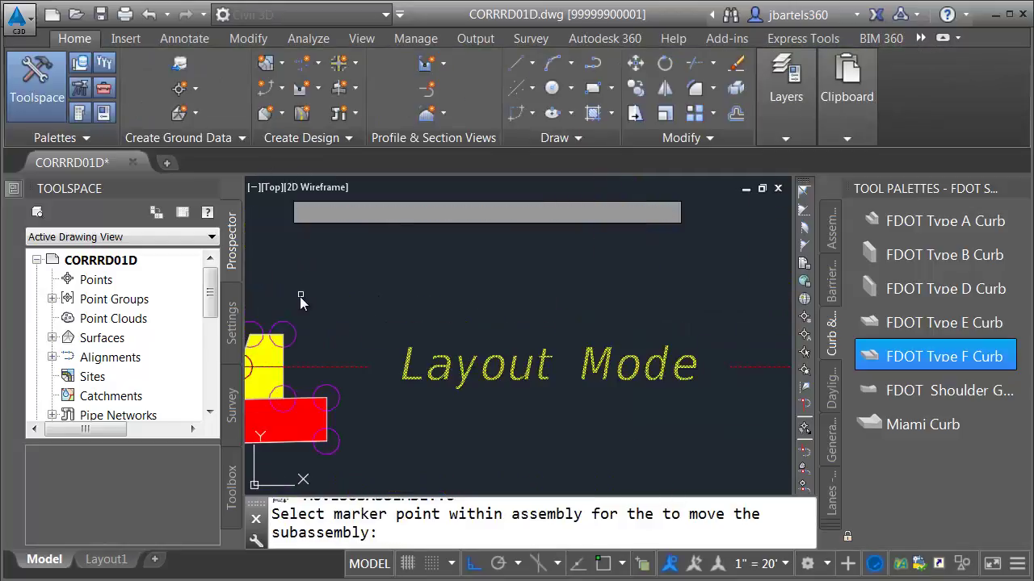
{"action": "key", "text": "Escape"}
- Move the MarkedPoint subassembly to the top back-of-curb point of the right median curb
{"action": "scroll", "coordinate": [341, 323], "scroll_direction": "down", "scroll_amount": 4}
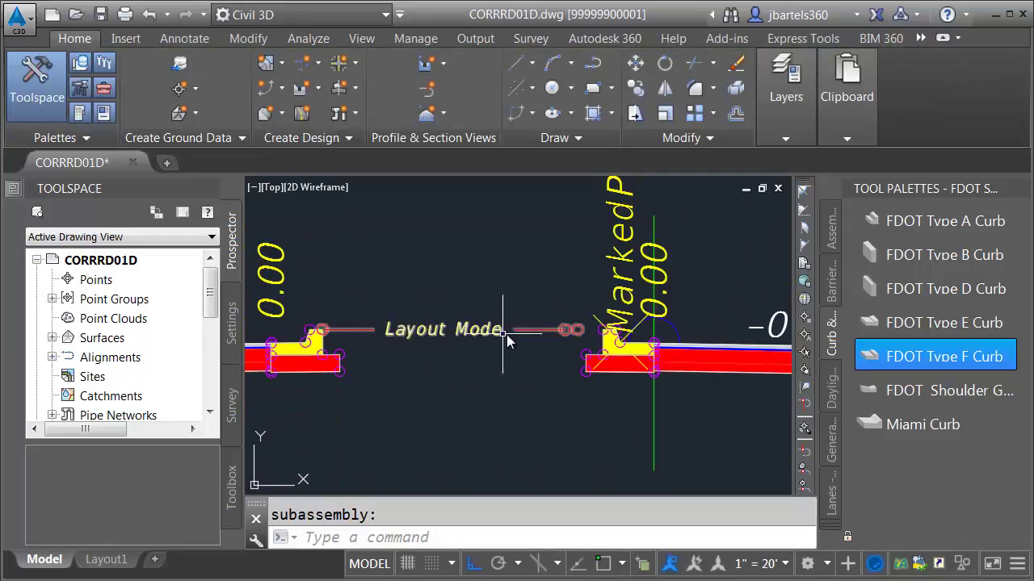
{"action": "scroll", "coordinate": [604, 308], "scroll_direction": "up", "scroll_amount": 3}
{"action": "left_click", "coordinate": [606, 301]}
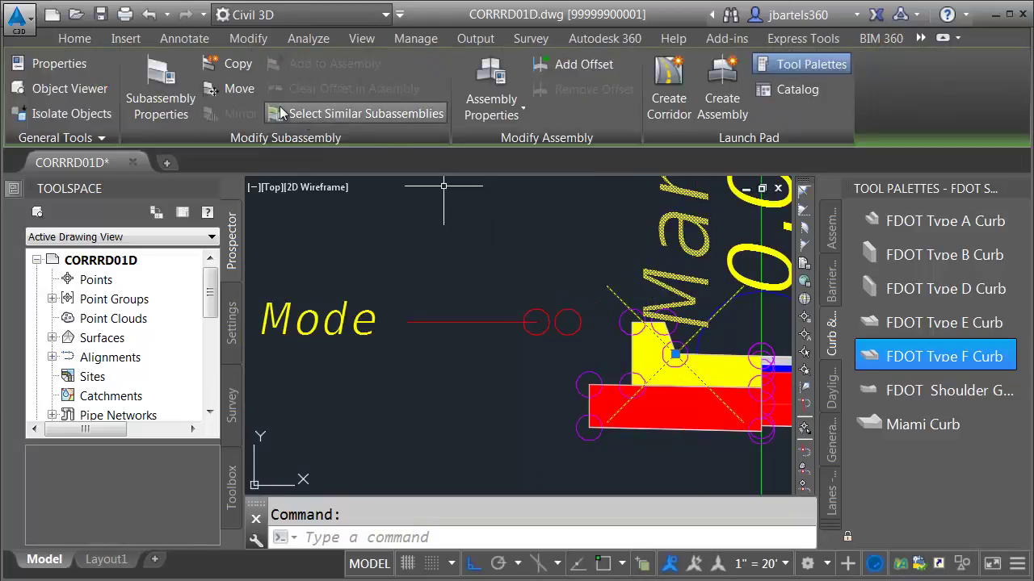
{"action": "left_click", "coordinate": [239, 89]}
{"action": "scroll", "coordinate": [605, 319], "scroll_direction": "up", "scroll_amount": 2}
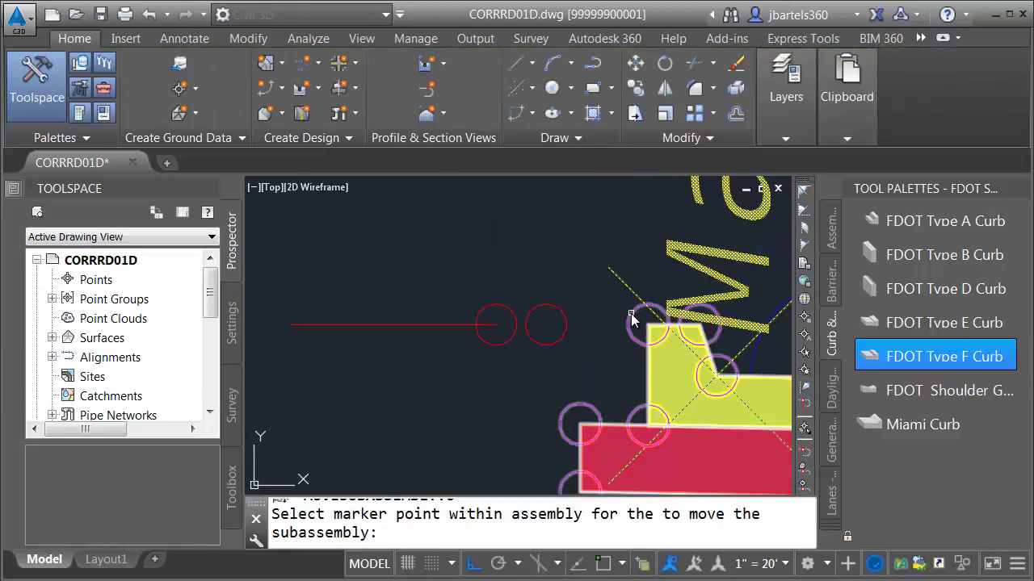
{"action": "scroll", "coordinate": [630, 320], "scroll_direction": "down", "scroll_amount": 2}
{"action": "key", "text": "Escape"}
{"action": "scroll", "coordinate": [533, 307], "scroll_direction": "down", "scroll_amount": 5}
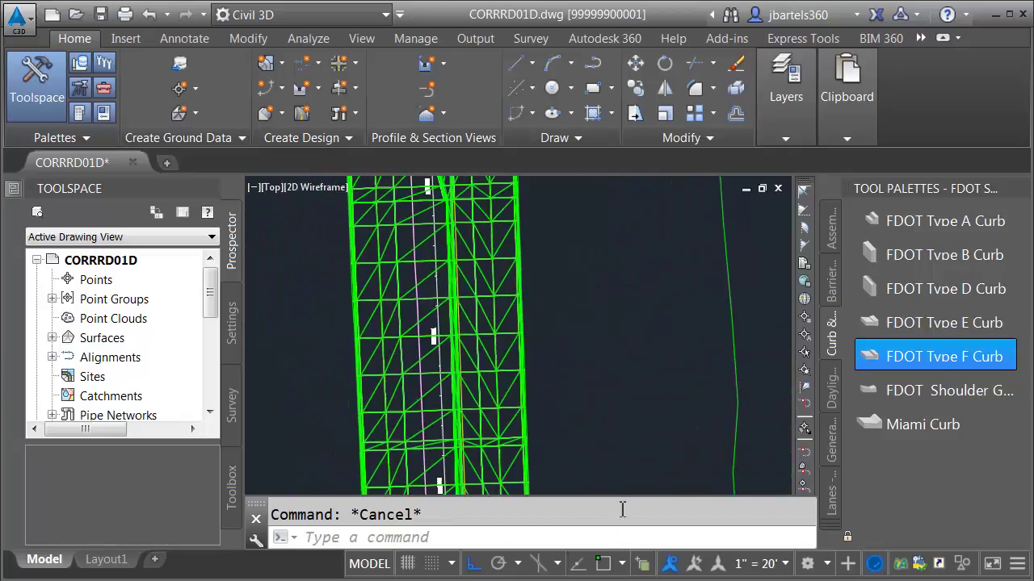
- Rebuild the SR7-North corridor with the modified traffic median assembly
{"action": "scroll", "coordinate": [350, 335], "scroll_direction": "up", "scroll_amount": 4}
{"action": "left_click", "coordinate": [360, 330]}
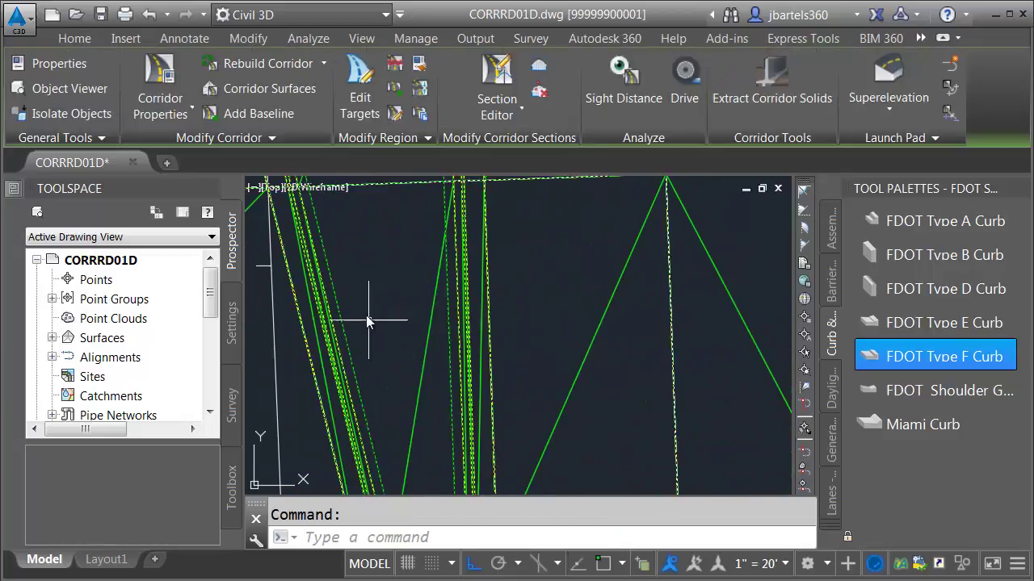
{"action": "left_click", "coordinate": [250, 62]}
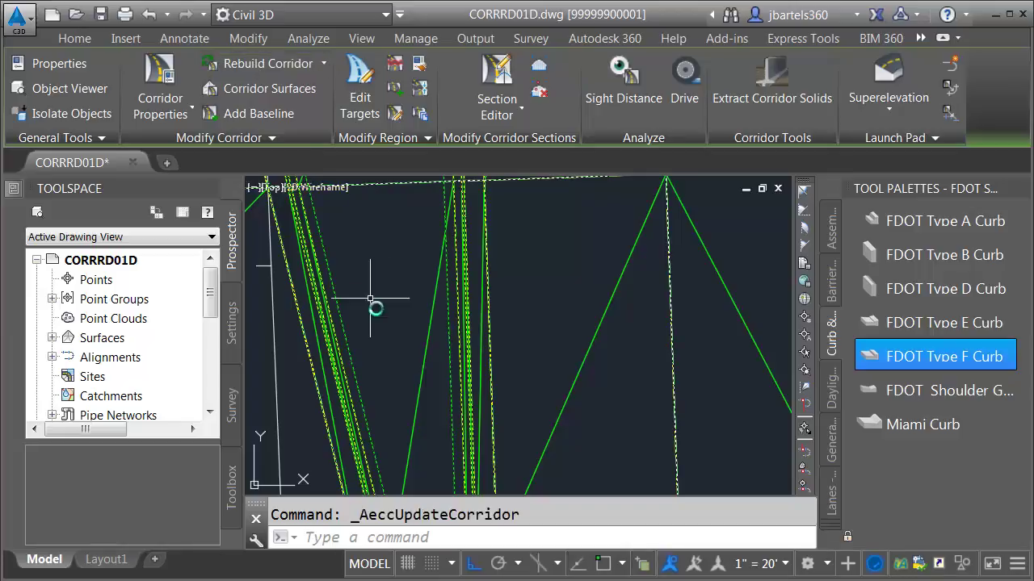
{"action": "key", "text": "Escape"}
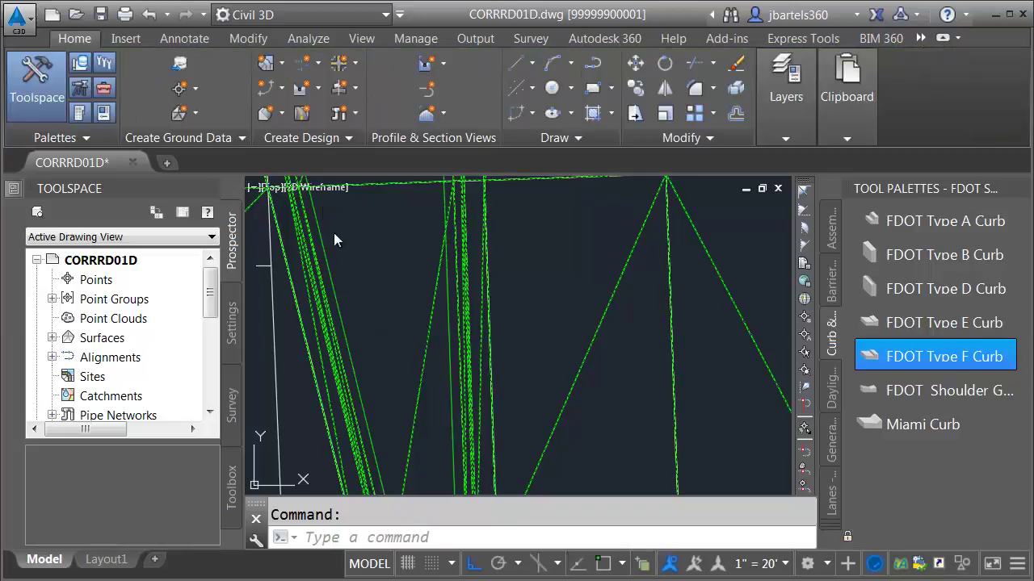
- Examine the rebuilt surface in the Object Viewer, orbiting and zooming in on the median curbs at the traffic separator transition
{"action": "left_click", "coordinate": [378, 294]}
{"action": "left_click_drag", "start_coordinate": [522, 364], "coordinate": [510, 331]}
{"action": "scroll", "coordinate": [521, 251], "scroll_direction": "up", "scroll_amount": 3}
{"action": "scroll", "coordinate": [492, 318], "scroll_direction": "up", "scroll_amount": 6}
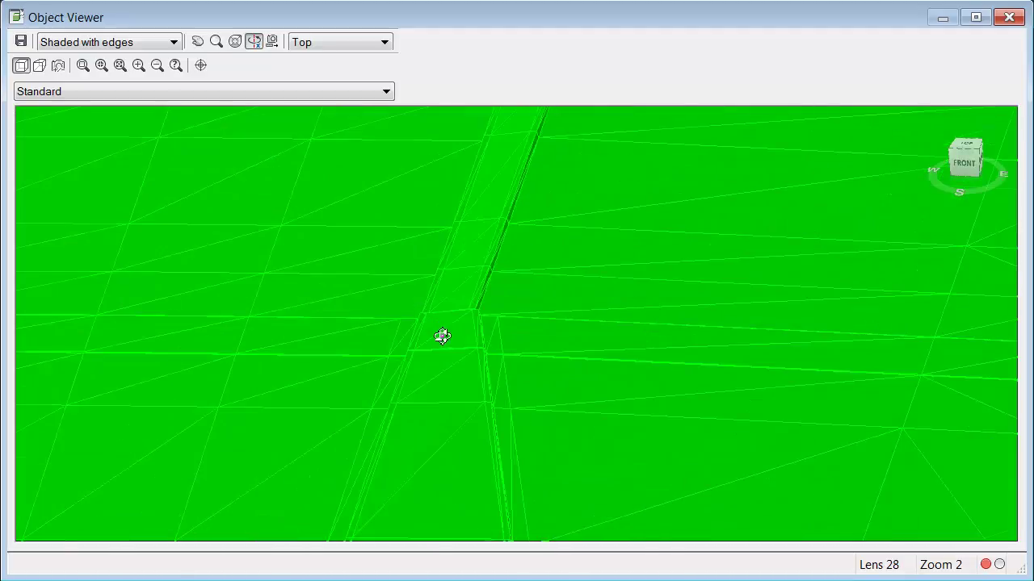
{"action": "left_click_drag", "start_coordinate": [416, 334], "coordinate": [556, 272]}
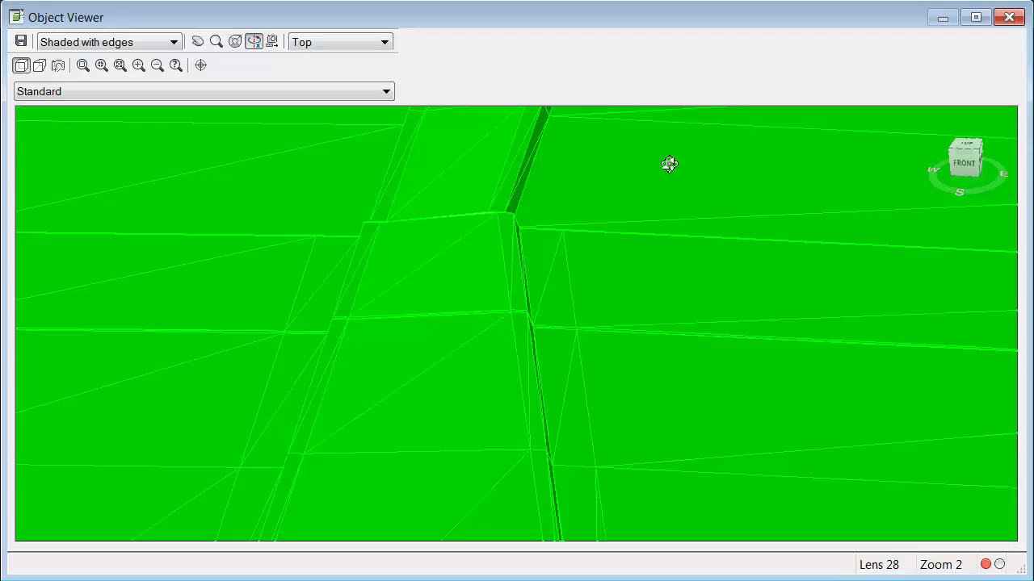
{"action": "left_click", "coordinate": [1008, 19]}
{"action": "key", "text": "Escape"}
- Set the Adj. Lane Slope of both inside Type F curbs in the SR7-Traffic Median assembly to -2%
{"action": "scroll", "coordinate": [536, 333], "scroll_direction": "down", "scroll_amount": 5}
{"action": "middle_click_drag", "start_coordinate": [600, 422], "coordinate": [563, 282]}
{"action": "scroll", "coordinate": [595, 360], "scroll_direction": "up", "scroll_amount": 8}
{"action": "left_click", "coordinate": [616, 312]}
{"action": "left_click", "coordinate": [594, 260]}
{"action": "left_click", "coordinate": [399, 263]}
{"action": "left_click", "coordinate": [320, 362]}
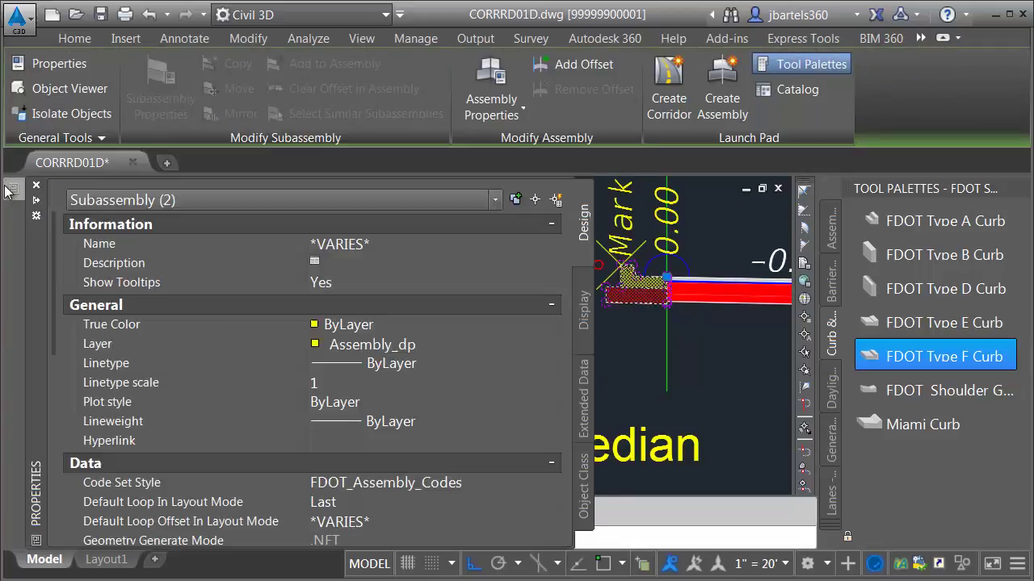
{"action": "key", "text": "ctrl+1"}
{"action": "scroll", "coordinate": [51, 248], "scroll_direction": "down", "scroll_amount": 5}
{"action": "left_click", "coordinate": [328, 404]}
{"action": "type", "text": "-"}
{"action": "key", "text": "Return"}
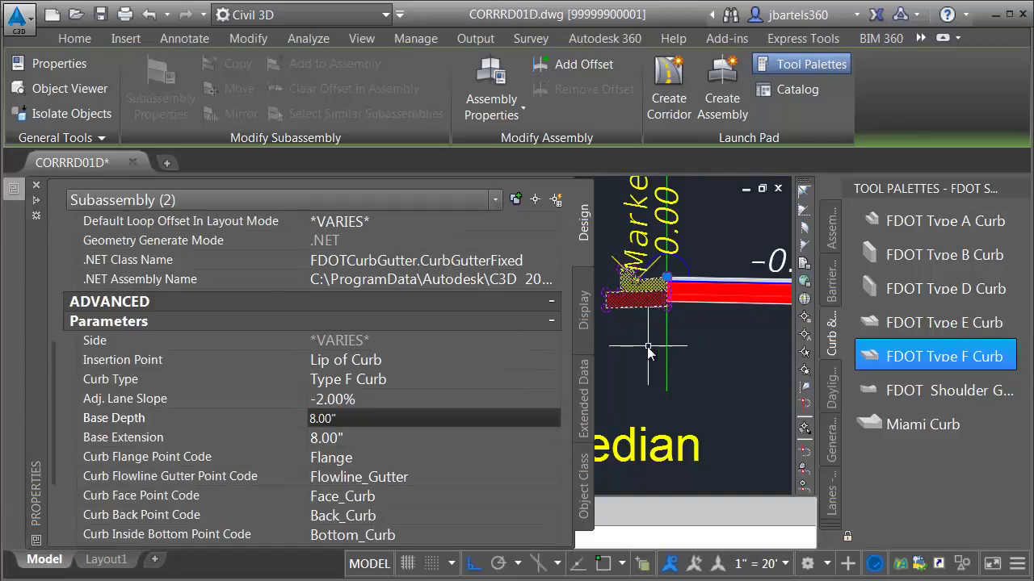
{"action": "key", "text": "Escape"}
- Reattach the Layout Mode link subassembly to the left median curb's top back-of-curb point
{"action": "scroll", "coordinate": [493, 284], "scroll_direction": "up", "scroll_amount": 2}
{"action": "left_click", "coordinate": [426, 234]}
{"action": "left_click", "coordinate": [415, 300]}
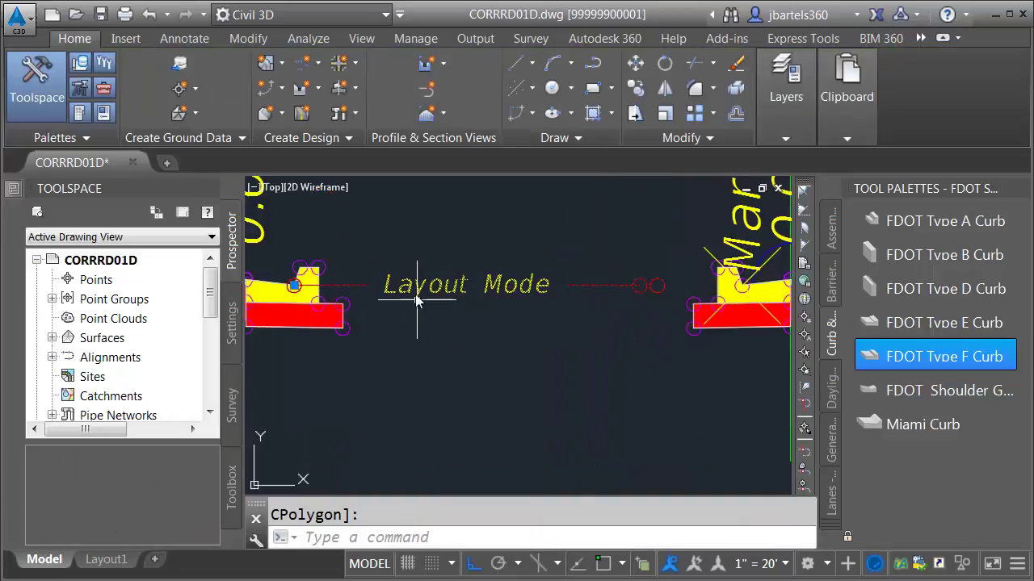
{"action": "left_click", "coordinate": [234, 89]}
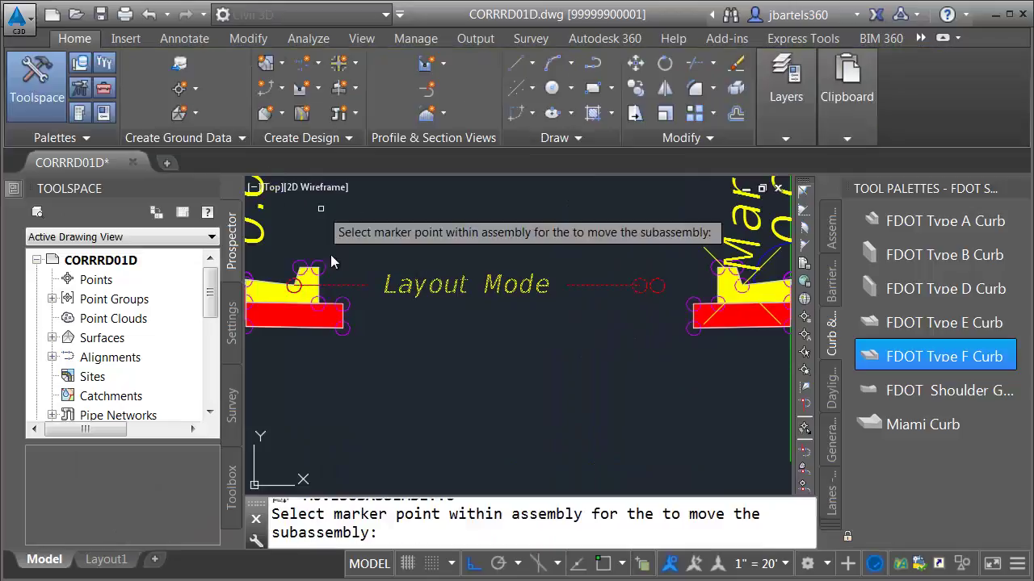
{"action": "key", "text": "Escape"}
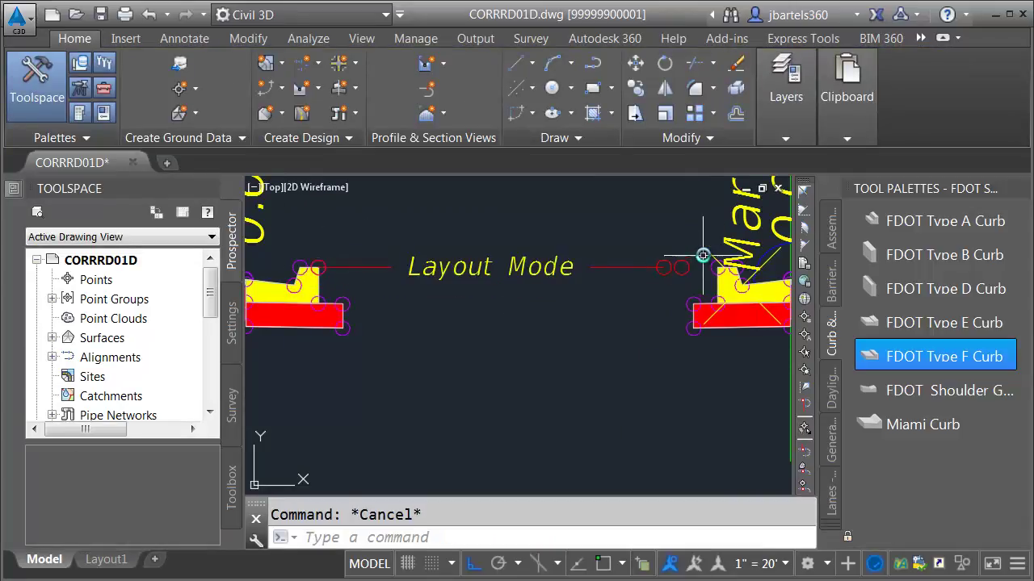
- Reattach the MarkedPoint subassembly to the right median curb's top back-of-curb point
{"action": "left_click", "coordinate": [702, 230]}
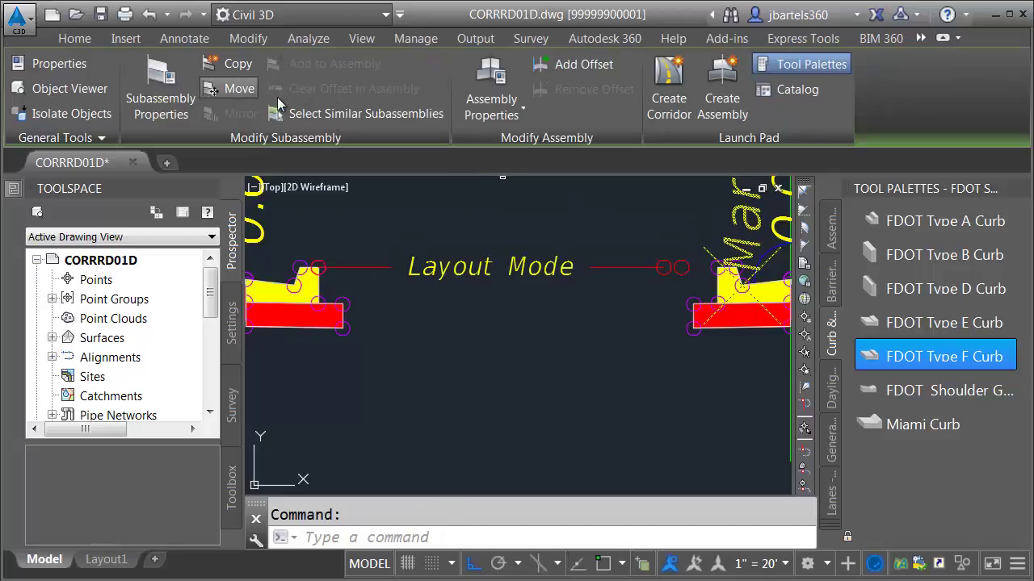
{"action": "left_click", "coordinate": [239, 88]}
{"action": "scroll", "coordinate": [673, 249], "scroll_direction": "up", "scroll_amount": 2}
{"action": "key", "text": "Escape"}
- Rebuild the corridor with the -2% curb slopes and the reattached median link and marked point
{"action": "scroll", "coordinate": [570, 353], "scroll_direction": "down", "scroll_amount": 5}
{"action": "scroll", "coordinate": [540, 231], "scroll_direction": "up", "scroll_amount": 1}
{"action": "middle_click_drag", "start_coordinate": [541, 231], "coordinate": [554, 387]}
{"action": "scroll", "coordinate": [465, 295], "scroll_direction": "up", "scroll_amount": 5}
{"action": "scroll", "coordinate": [465, 296], "scroll_direction": "up", "scroll_amount": 3}
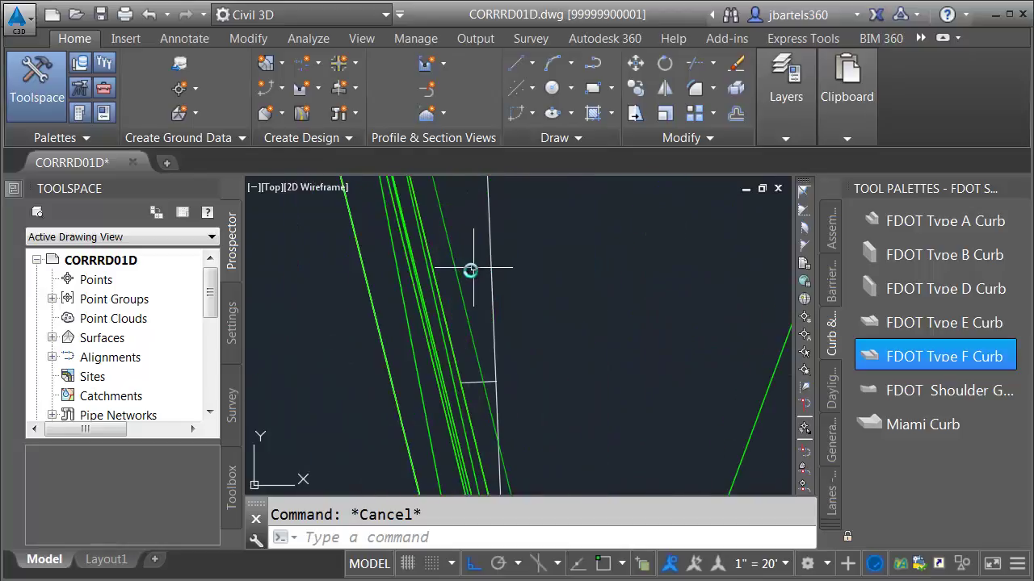
{"action": "left_click", "coordinate": [468, 272]}
{"action": "left_click", "coordinate": [232, 63]}
{"action": "key", "text": "Escape"}
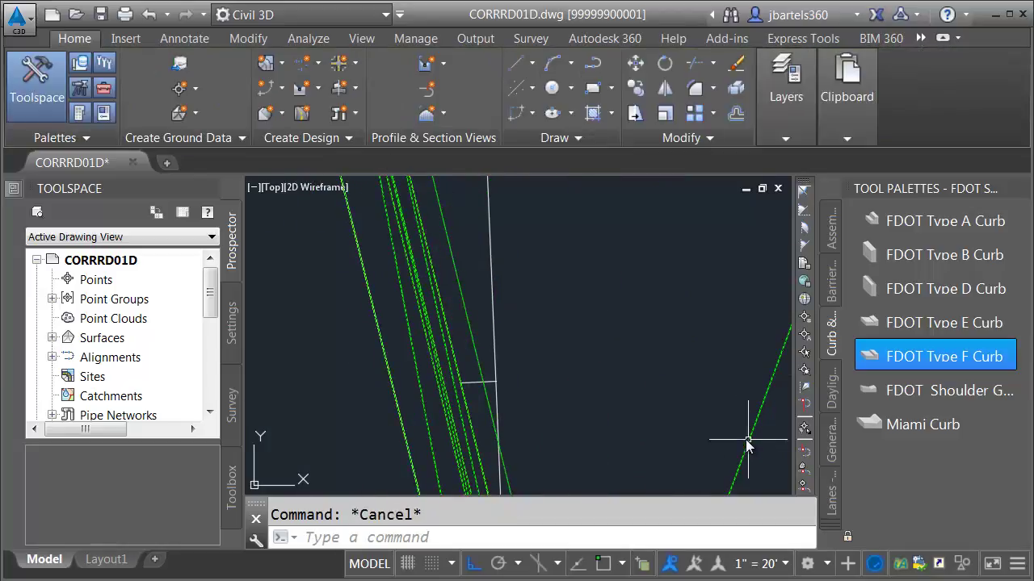
- Inspect the corridor surface in the Object Viewer, orbiting closely around both median curbs where the traffic separator meets them
{"action": "left_click", "coordinate": [368, 196]}
{"action": "left_click", "coordinate": [235, 88]}
{"action": "left_click_drag", "start_coordinate": [519, 374], "coordinate": [500, 231]}
{"action": "scroll", "coordinate": [527, 233], "scroll_direction": "up", "scroll_amount": 3}
{"action": "scroll", "coordinate": [549, 198], "scroll_direction": "up", "scroll_amount": 2}
{"action": "left_click_drag", "start_coordinate": [550, 198], "coordinate": [448, 541]}
{"action": "scroll", "coordinate": [475, 209], "scroll_direction": "up", "scroll_amount": 2}
{"action": "left_click_drag", "start_coordinate": [441, 291], "coordinate": [499, 347]}
{"action": "scroll", "coordinate": [499, 346], "scroll_direction": "up", "scroll_amount": 5}
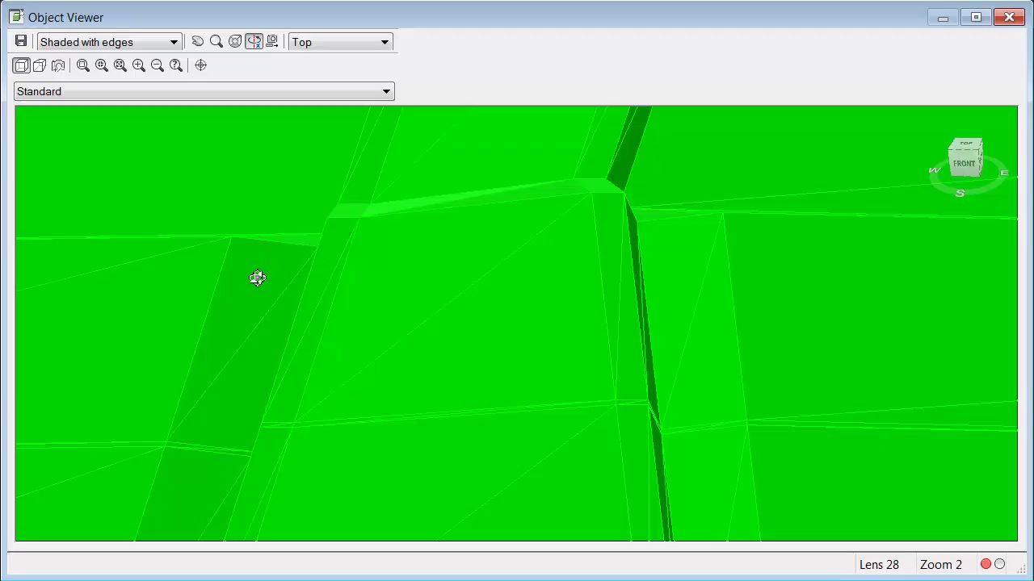
{"action": "left_click", "coordinate": [1009, 19]}
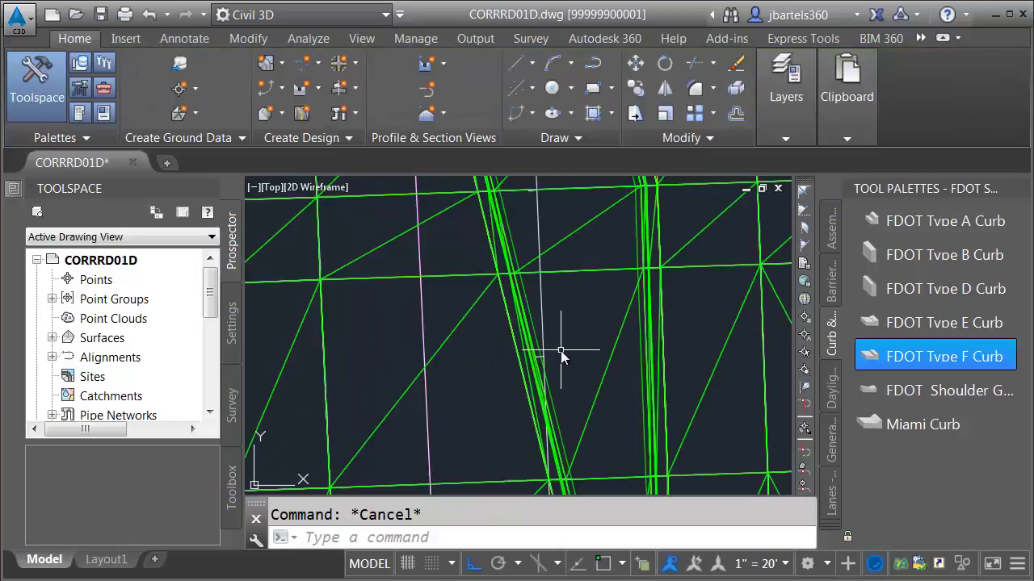
- Send the corridor surface to the back of the display order, behind the corridor
{"action": "left_click", "coordinate": [586, 367]}
{"action": "right_click", "coordinate": [581, 345]}
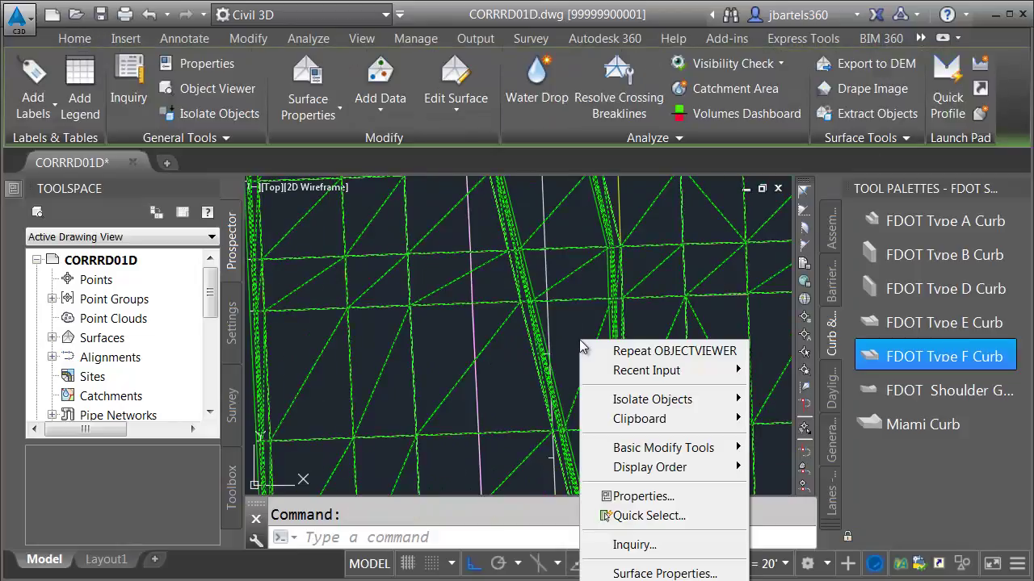
{"action": "mouse_move", "coordinate": [611, 469]}
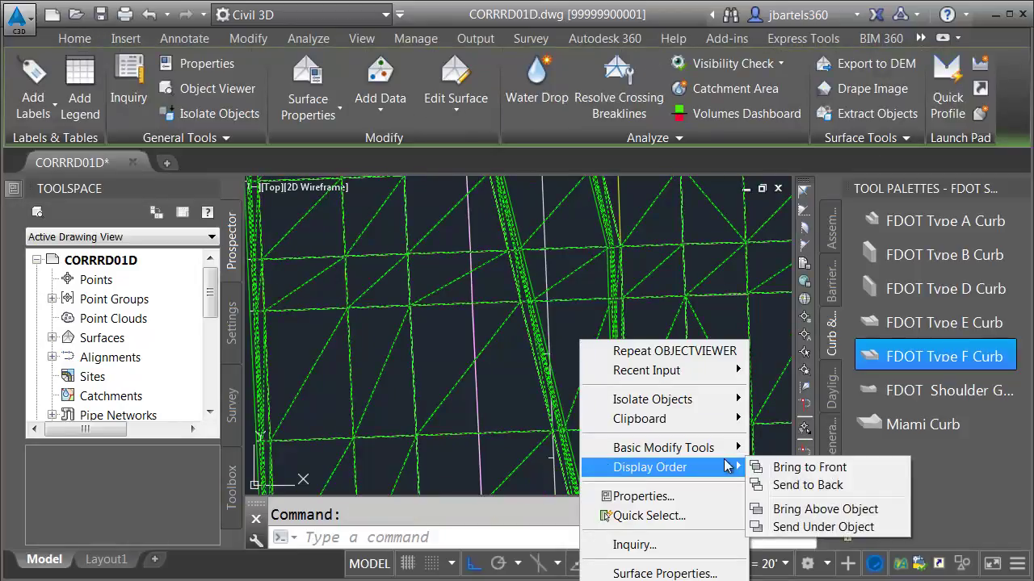
{"action": "left_click", "coordinate": [772, 485]}
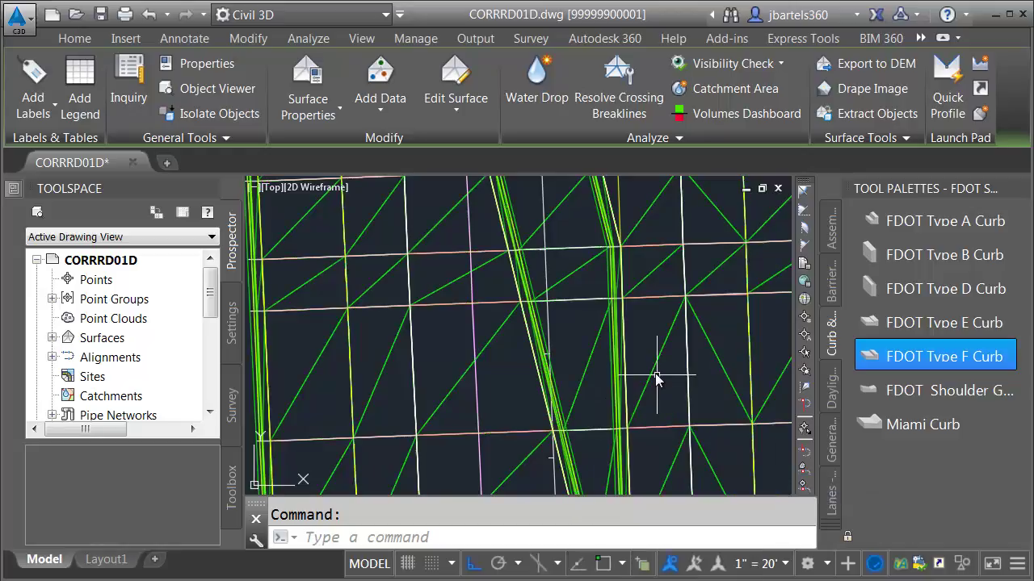
{"action": "key", "text": "Escape"}
- Open the corridor in the Section Editor near station 106+60, close the tool palettes and frame the median curbs
{"action": "scroll", "coordinate": [643, 364], "scroll_direction": "down", "scroll_amount": 3}
{"action": "scroll", "coordinate": [587, 315], "scroll_direction": "up", "scroll_amount": 5}
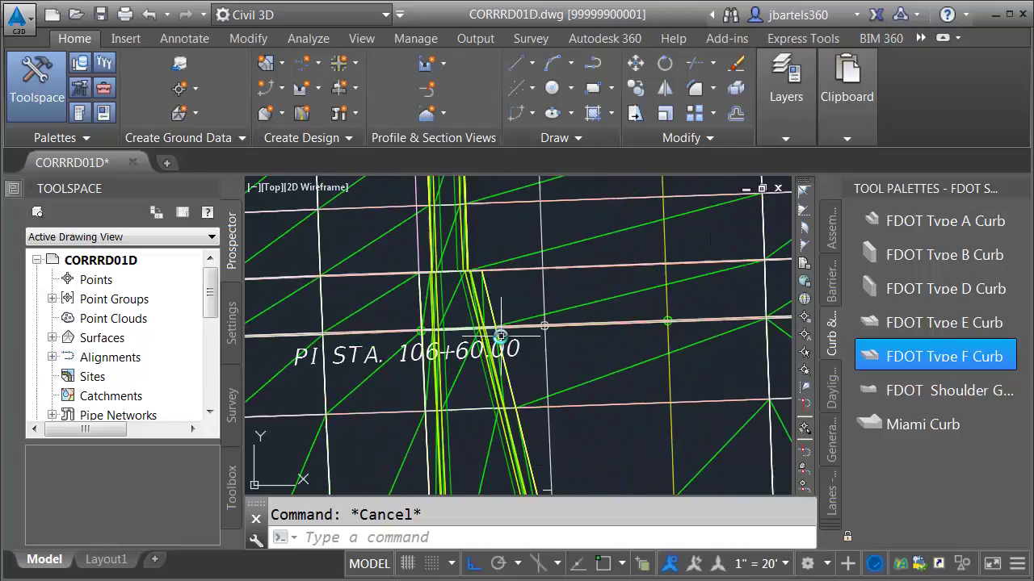
{"action": "mouse_move", "coordinate": [517, 379]}
{"action": "middle_mouse_down"}
{"action": "mouse_move", "coordinate": [524, 339]}
{"action": "mouse_move", "coordinate": [597, 355]}
{"action": "middle_mouse_up"}
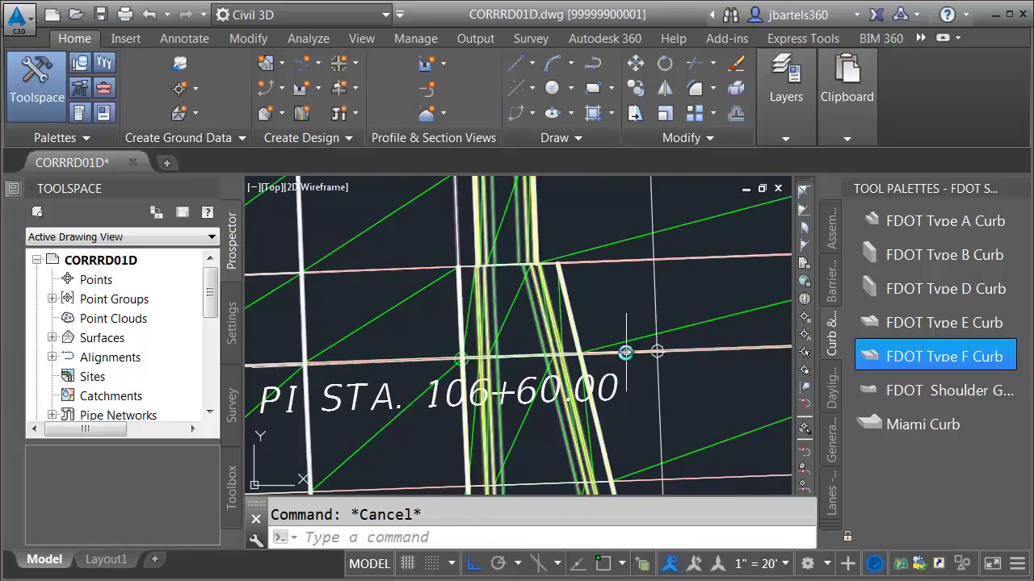
{"action": "left_click", "coordinate": [627, 352]}
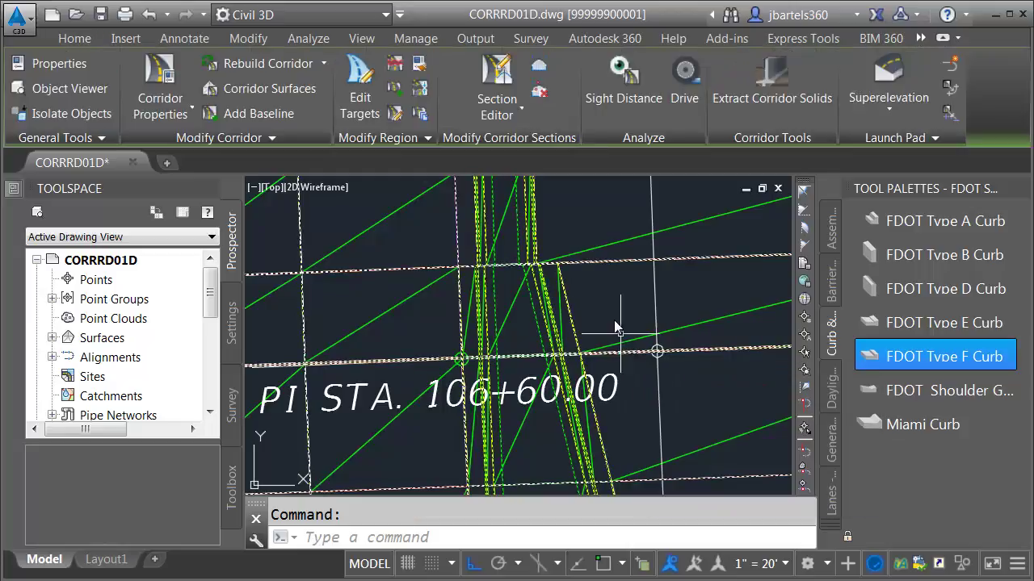
{"action": "left_click", "coordinate": [501, 75]}
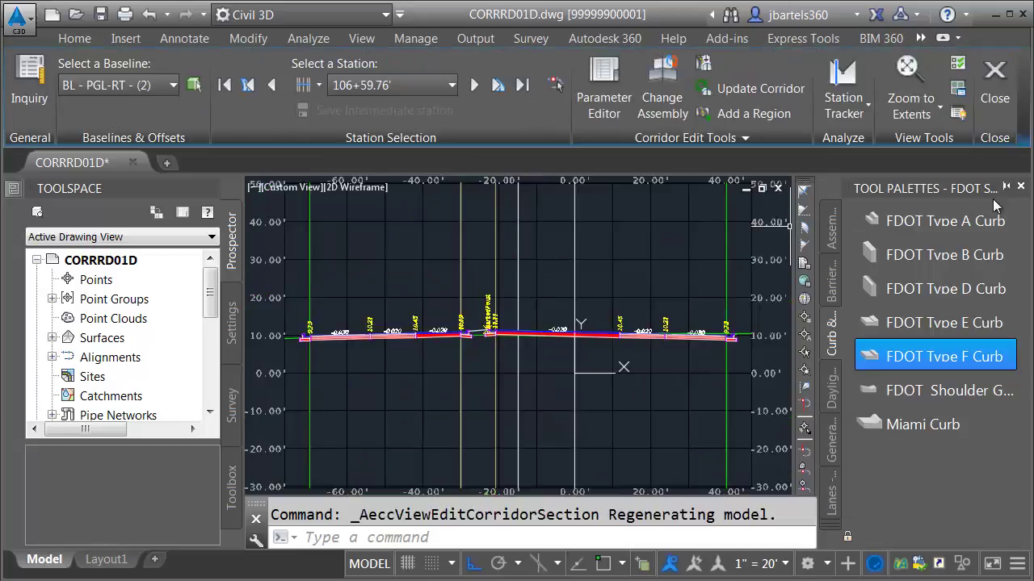
{"action": "left_click", "coordinate": [1021, 188]}
{"action": "scroll", "coordinate": [562, 339], "scroll_direction": "up", "scroll_amount": 8}
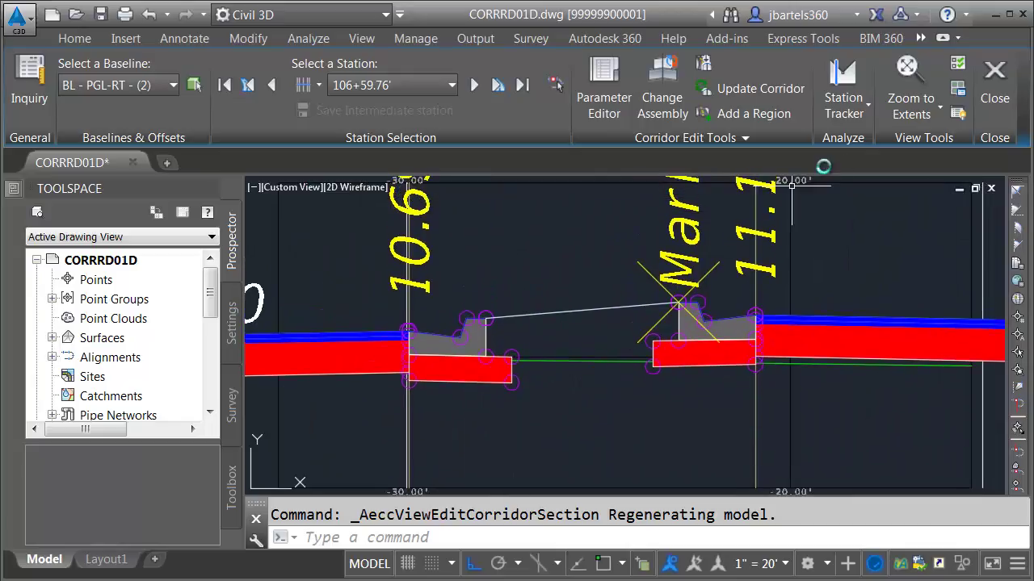
- Set the section view to Zoom to an Offset and Elevation and advance through the stations to 106+66.92
{"action": "left_click", "coordinate": [904, 112]}
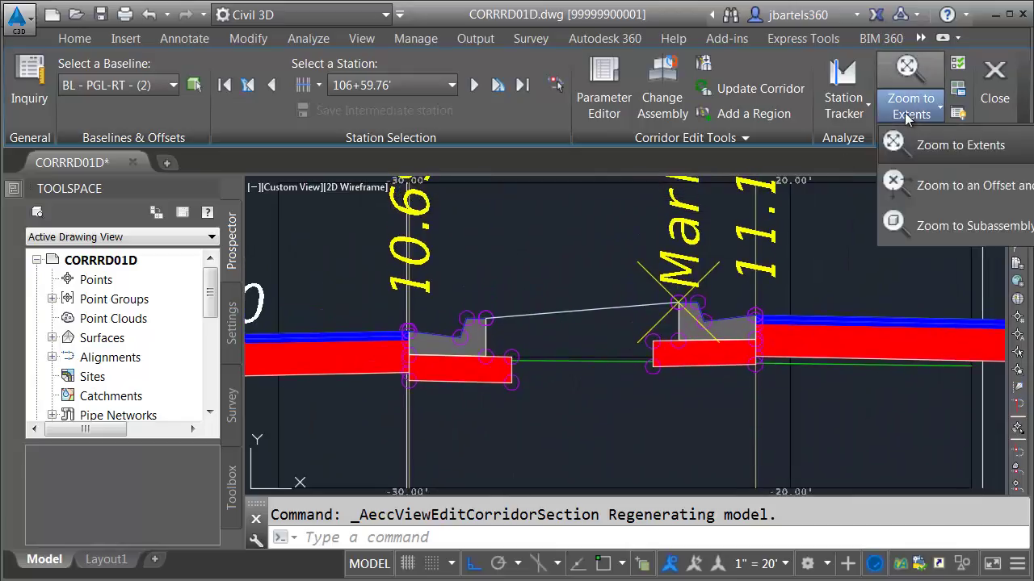
{"action": "left_click", "coordinate": [910, 184]}
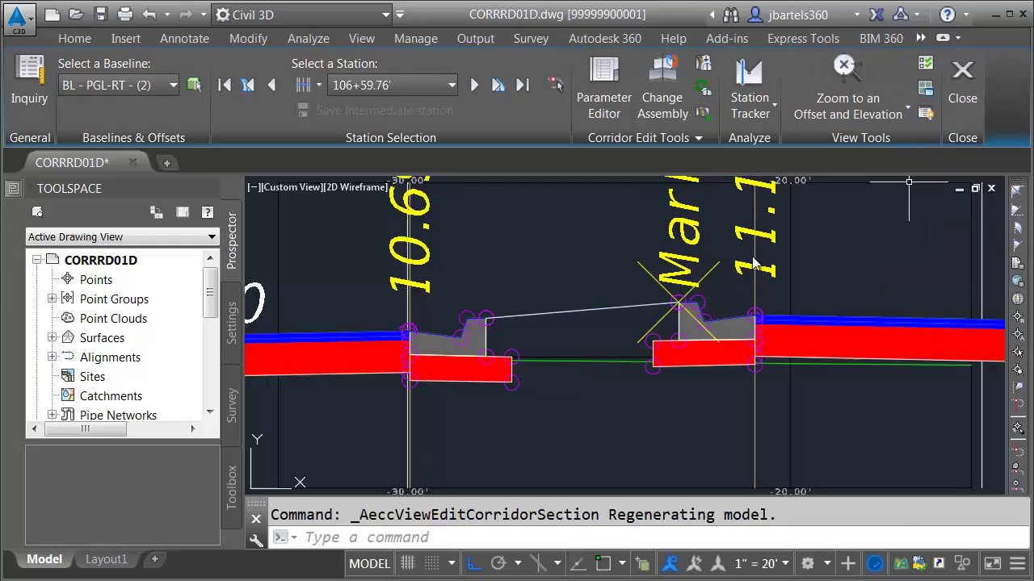
{"action": "left_click", "coordinate": [474, 86]}
{"action": "left_click", "coordinate": [474, 85]}
{"action": "left_click", "coordinate": [474, 85]}
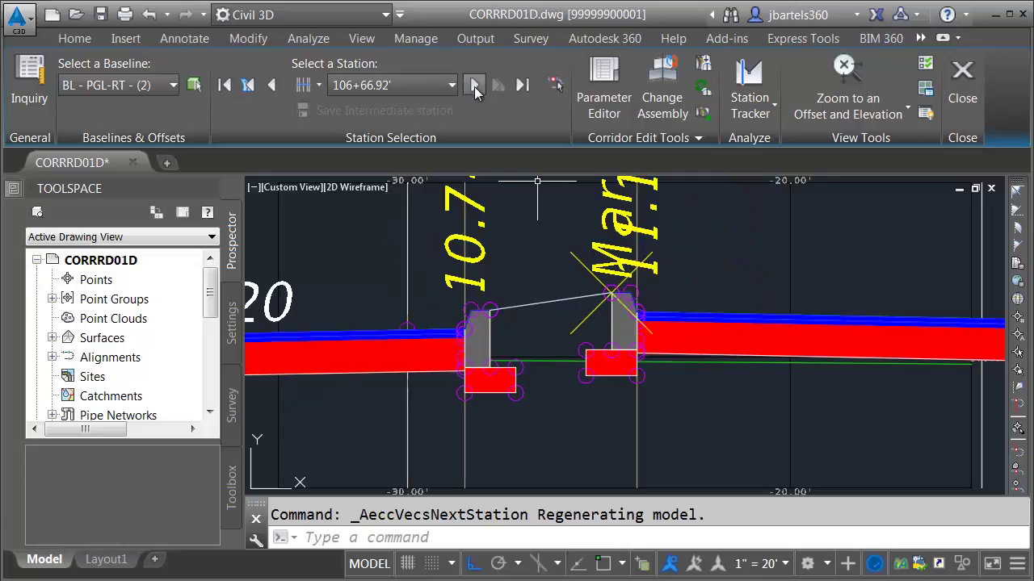
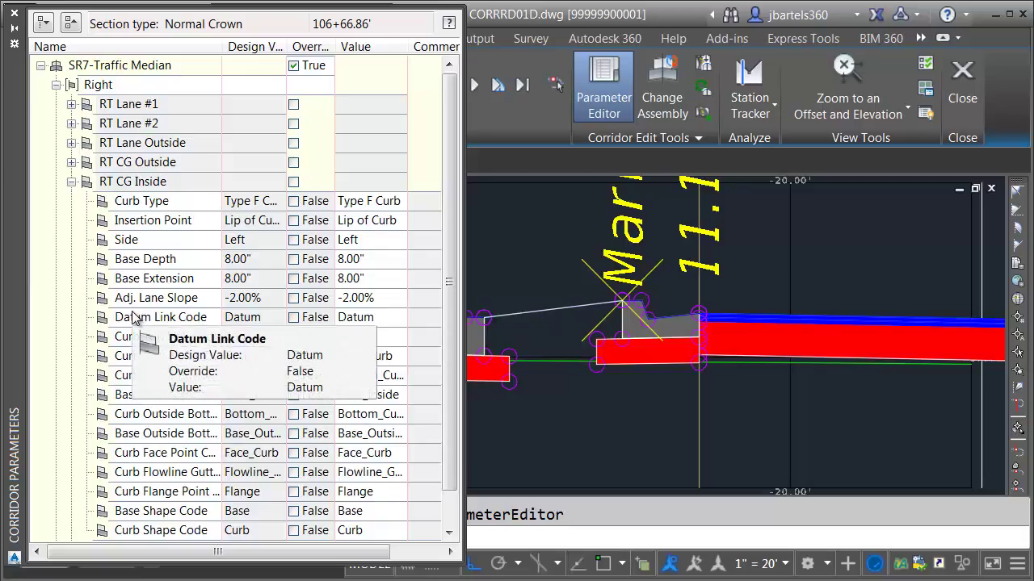
- Override the Adj. Lane Slope of RT CG Inside to 2% at station 106+66.86
{"action": "left_click", "coordinate": [358, 298]}
{"action": "type", "text": "2"}
{"action": "key", "text": "Return"}
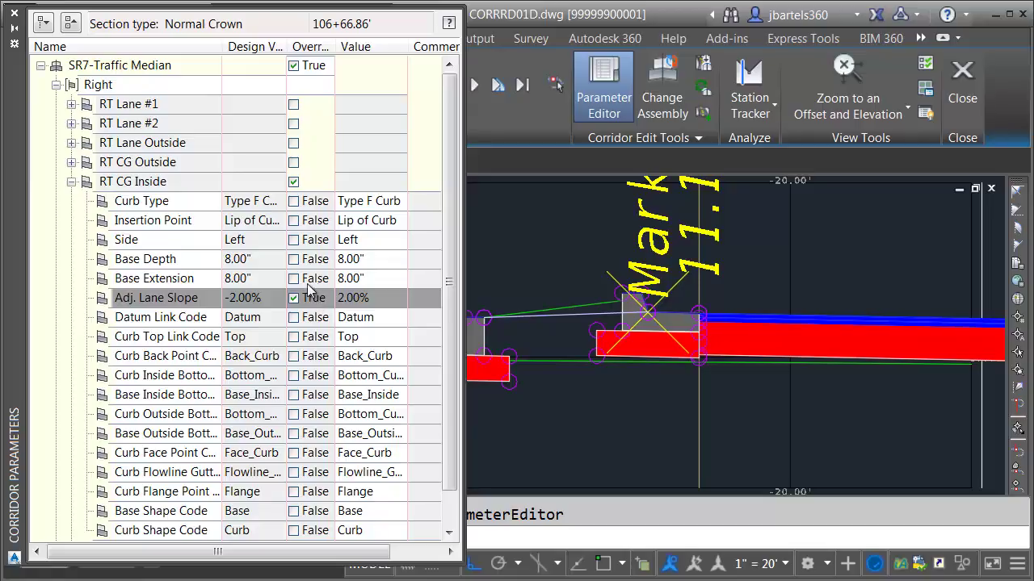
{"action": "left_click", "coordinate": [71, 182]}
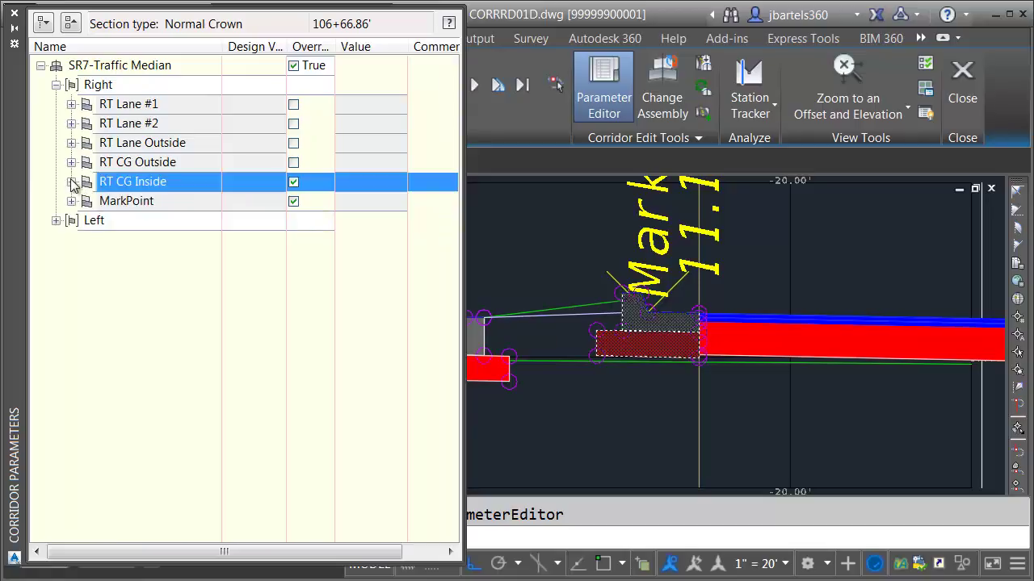
- Override the Adj. Lane Slope of LT CG Inside to 2% at station 106+66.86 and close the corridor parameters
{"action": "left_click_drag", "start_coordinate": [15, 135], "coordinate": [579, 129]}
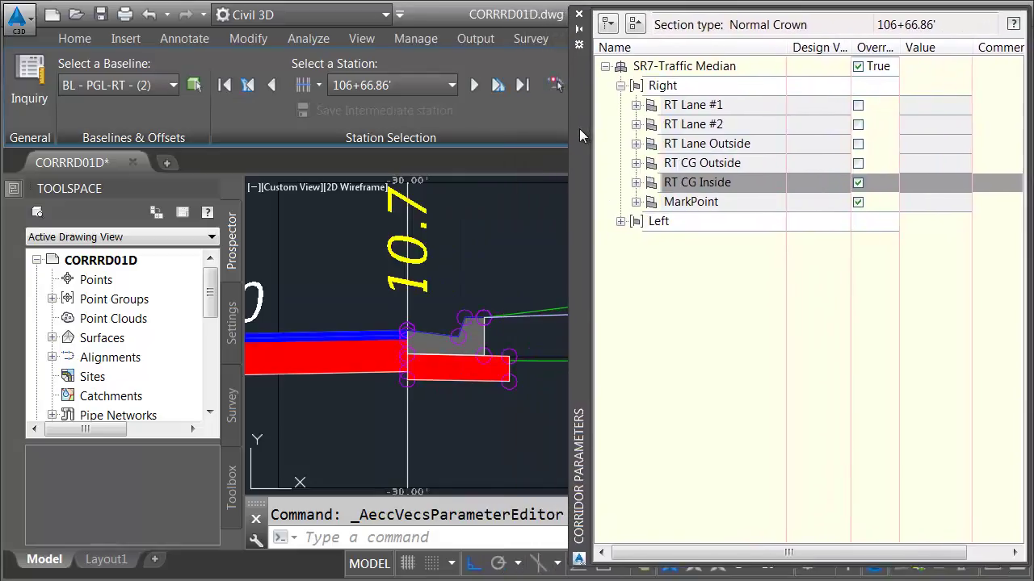
{"action": "left_click", "coordinate": [621, 222]}
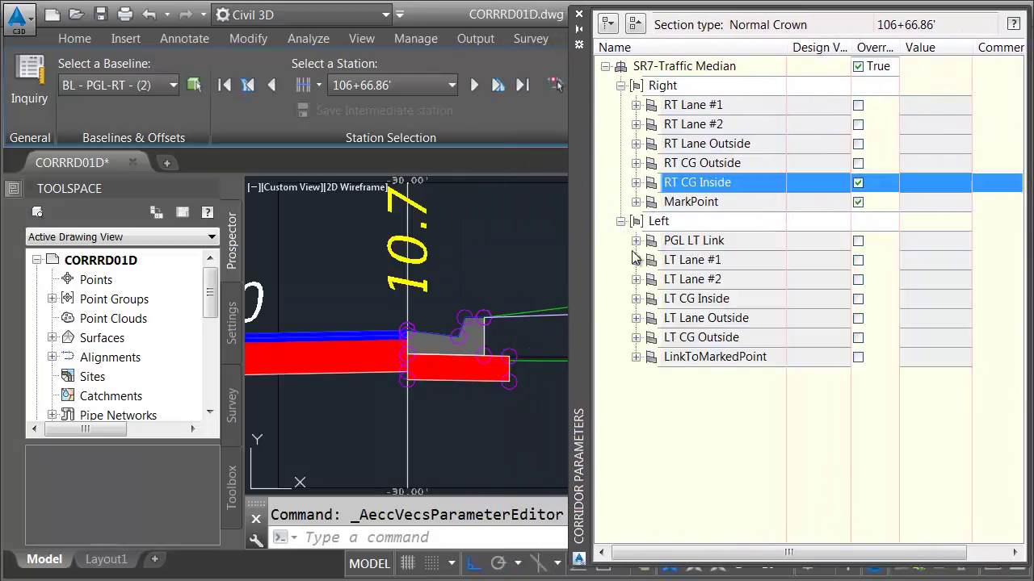
{"action": "left_click", "coordinate": [636, 299]}
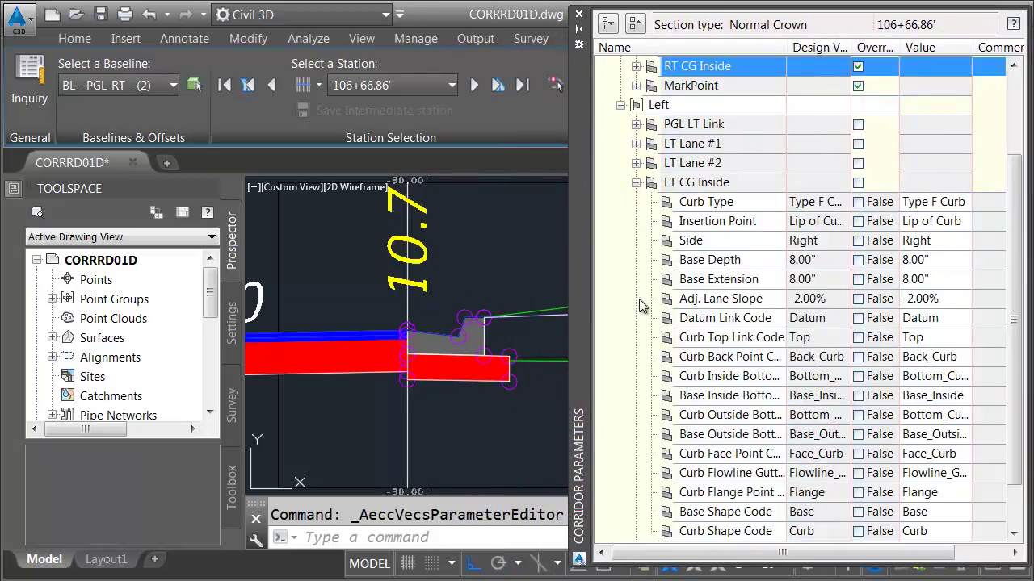
{"action": "left_click", "coordinate": [913, 300]}
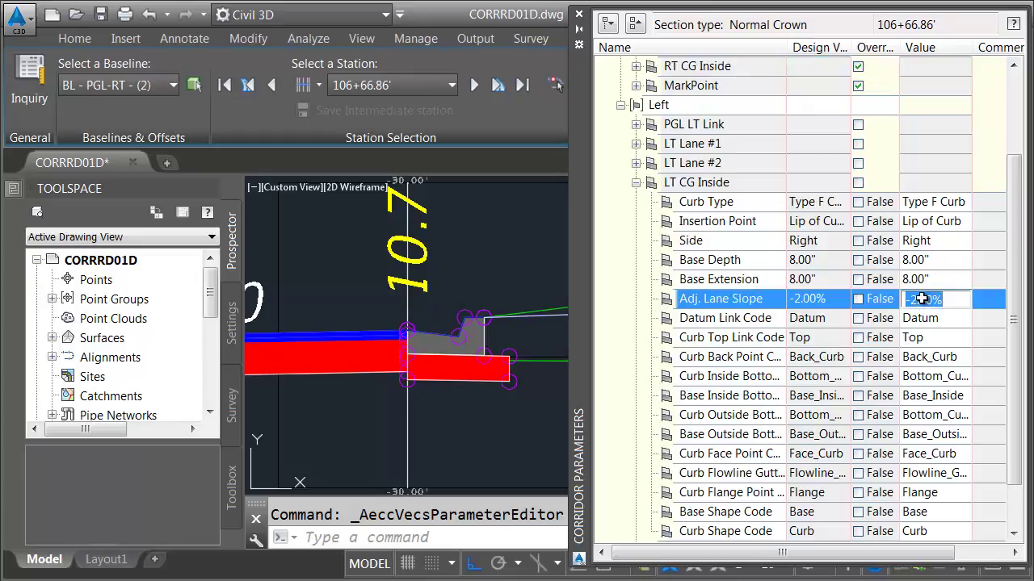
{"action": "type", "text": "2"}
{"action": "key", "text": "Return"}
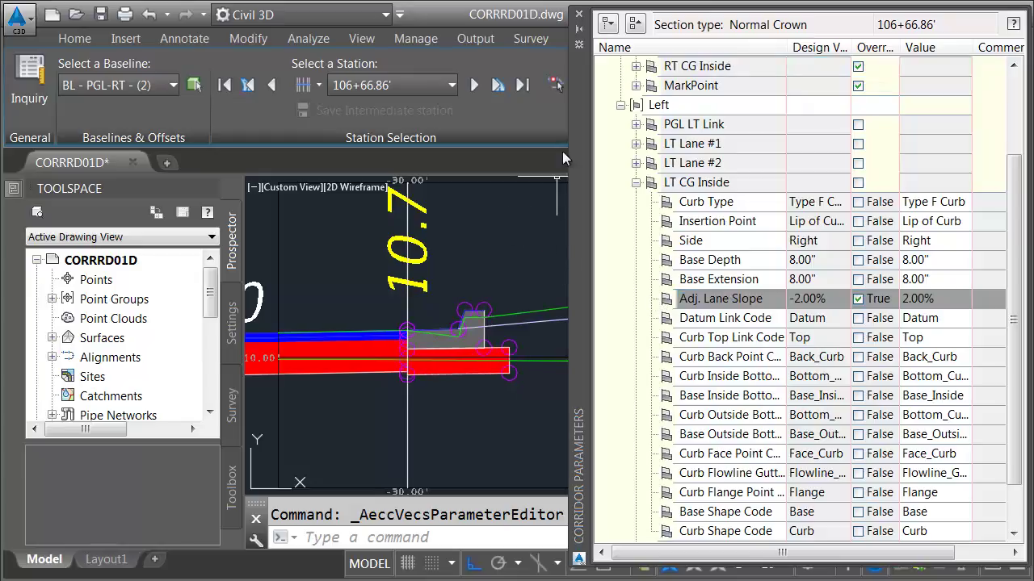
{"action": "left_click", "coordinate": [579, 18]}
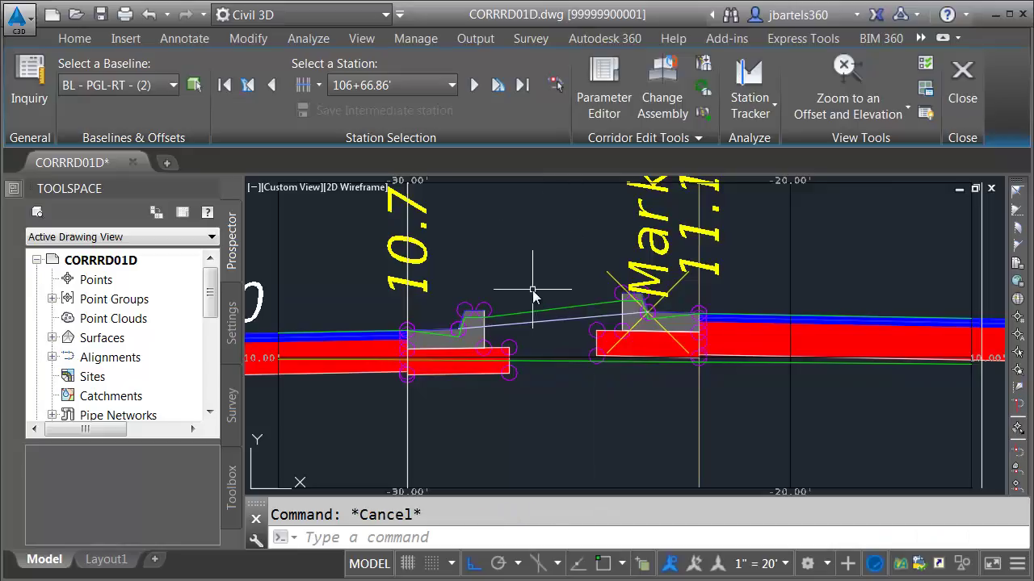
- Stretch the median link's left end to the top back endpoint of the left median curb at station 106+66.86
{"action": "scroll", "coordinate": [531, 319], "scroll_direction": "up", "scroll_amount": 2}
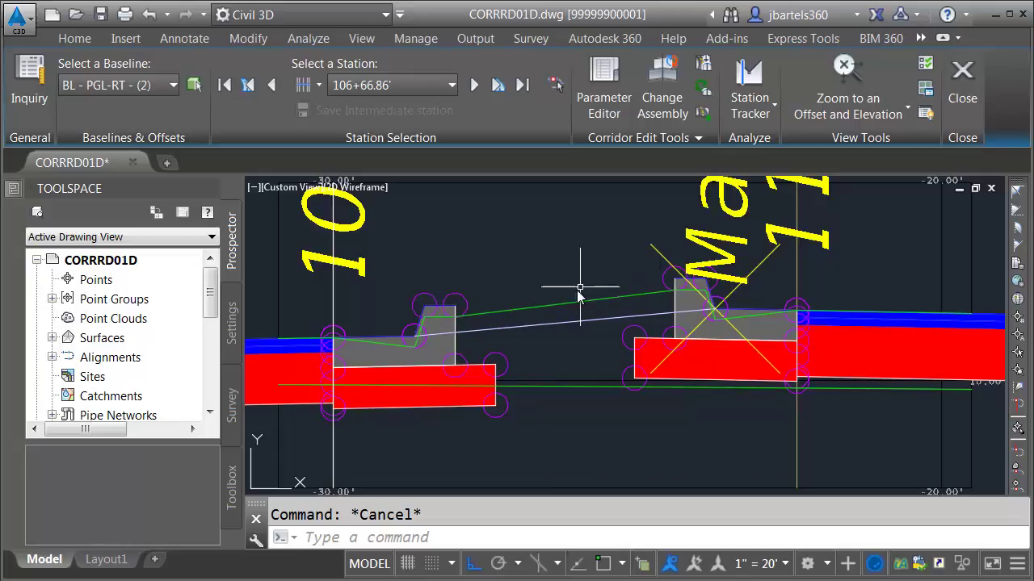
{"action": "left_click", "coordinate": [485, 338]}
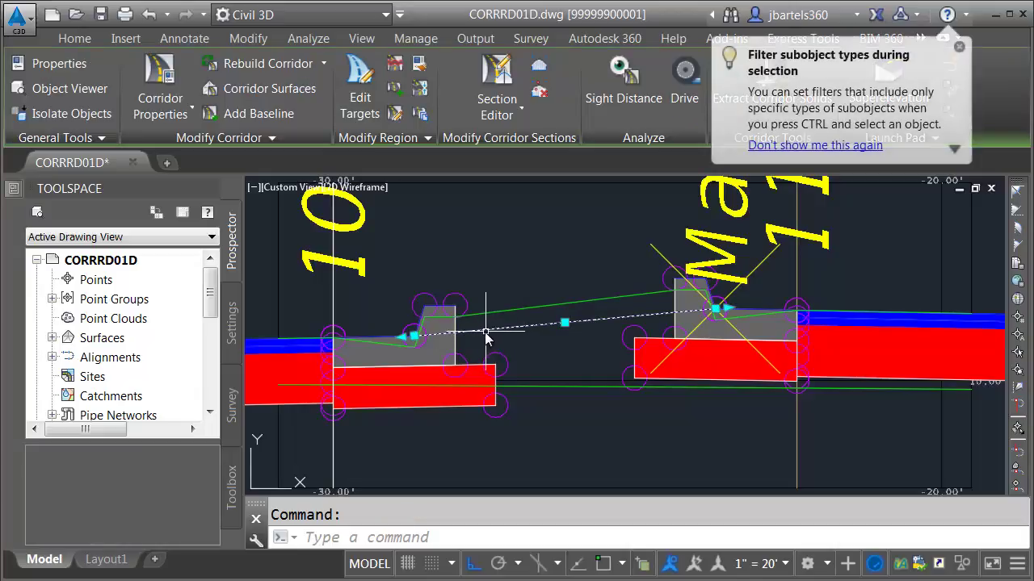
{"action": "left_click", "coordinate": [415, 336]}
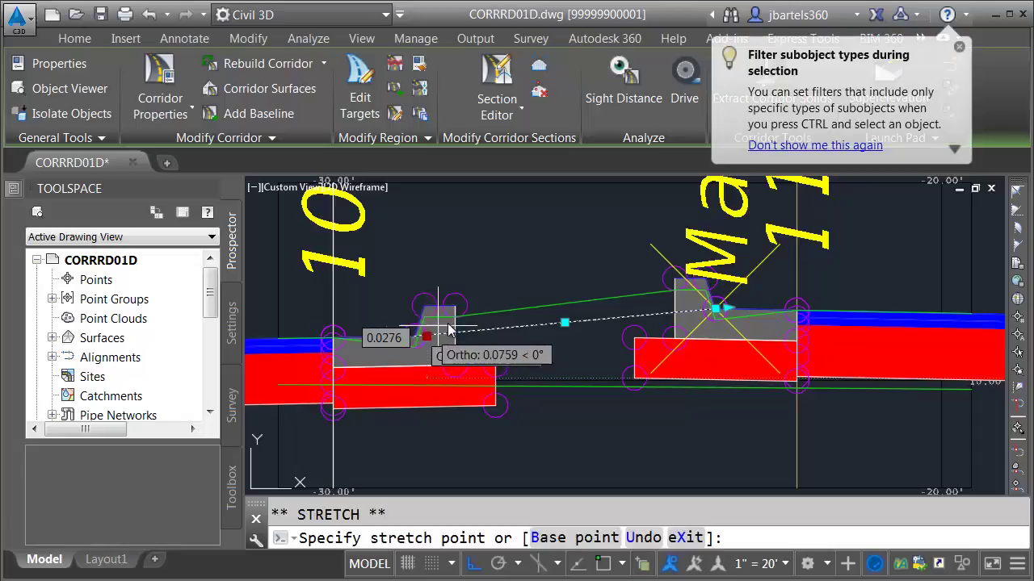
{"action": "scroll", "coordinate": [461, 317], "scroll_direction": "up", "scroll_amount": 5}
{"action": "right_click", "coordinate": [457, 278], "text": "shift"}
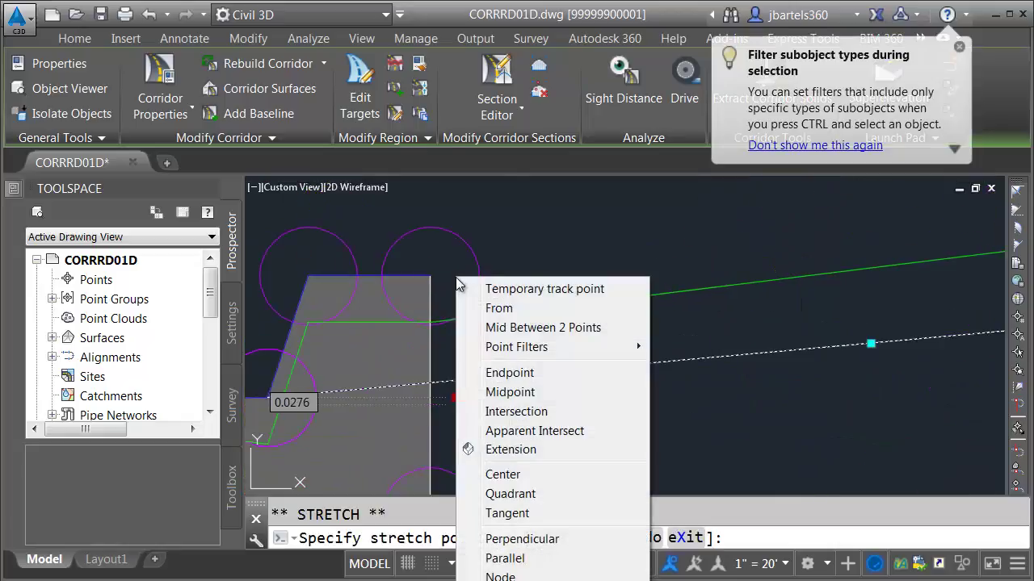
{"action": "left_click", "coordinate": [490, 373]}
{"action": "left_click", "coordinate": [432, 294]}
{"action": "scroll", "coordinate": [554, 310], "scroll_direction": "down", "scroll_amount": 4}
- Stretch the median link's right end to the top back endpoint of the right median curb and clear the selection
{"action": "middle_click_drag", "start_coordinate": [688, 341], "coordinate": [573, 355]}
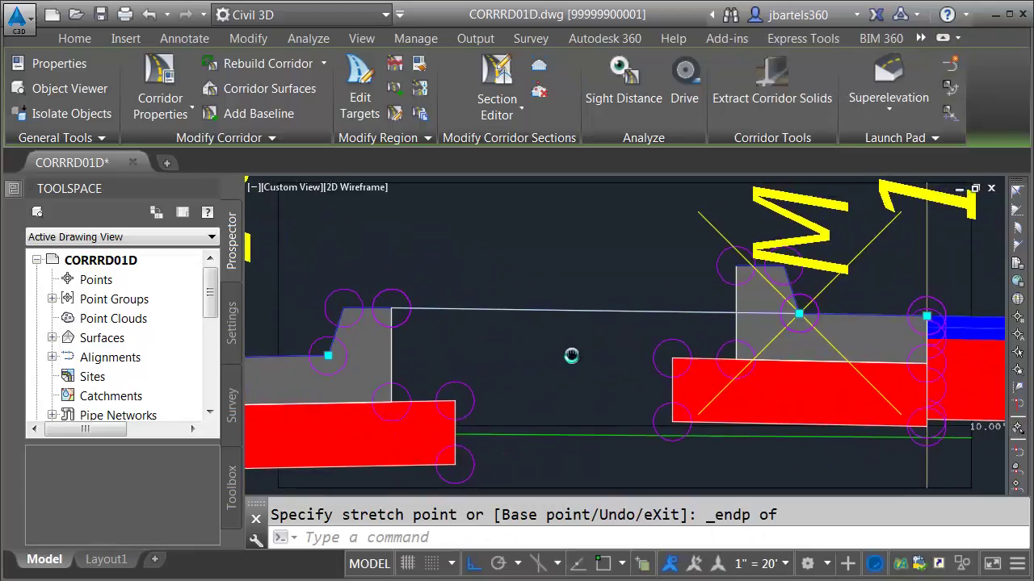
{"action": "left_click", "coordinate": [667, 312]}
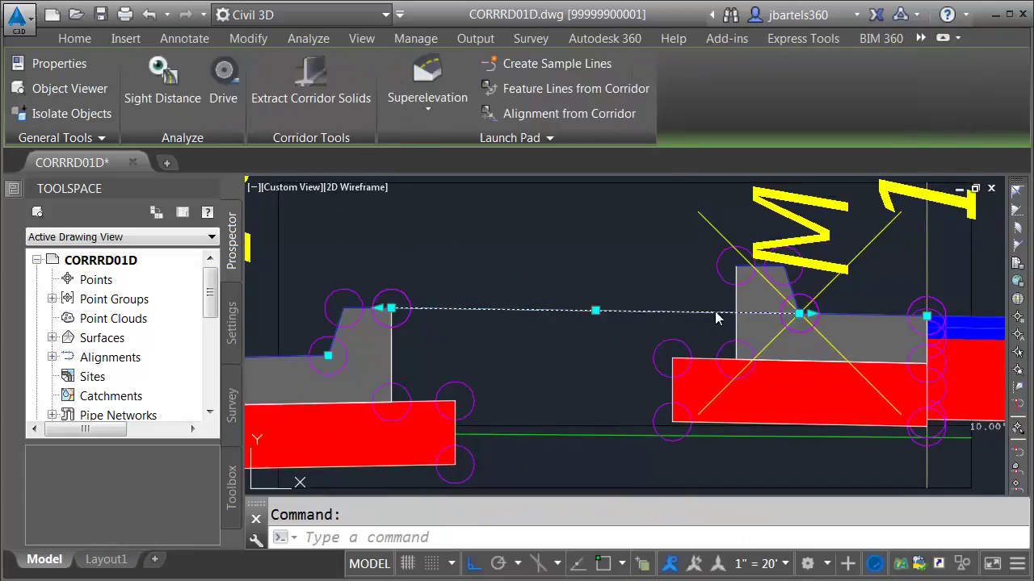
{"action": "left_click", "coordinate": [799, 312]}
{"action": "right_click", "coordinate": [688, 279], "text": "shift"}
{"action": "left_click", "coordinate": [741, 368]}
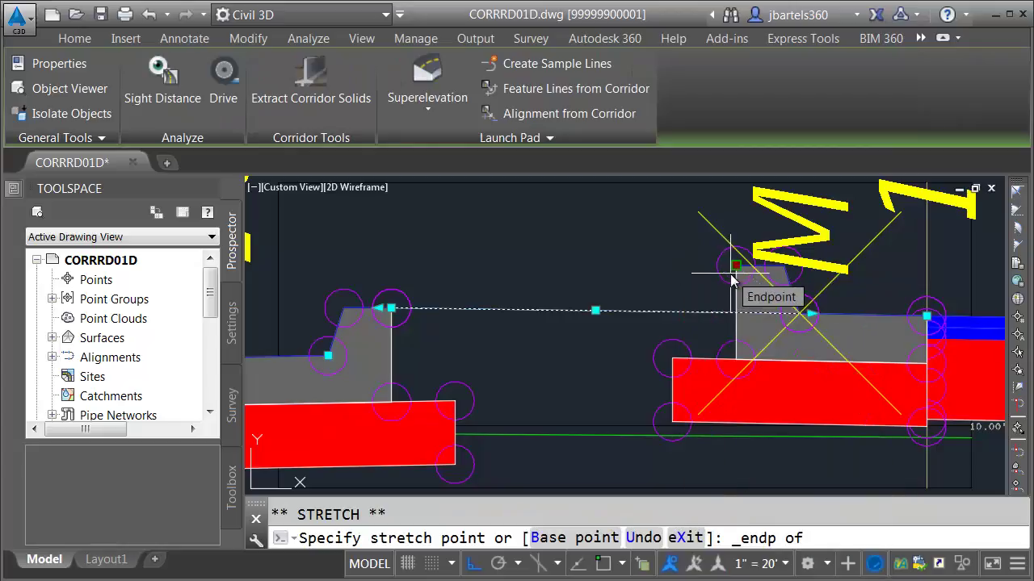
{"action": "left_click", "coordinate": [732, 277]}
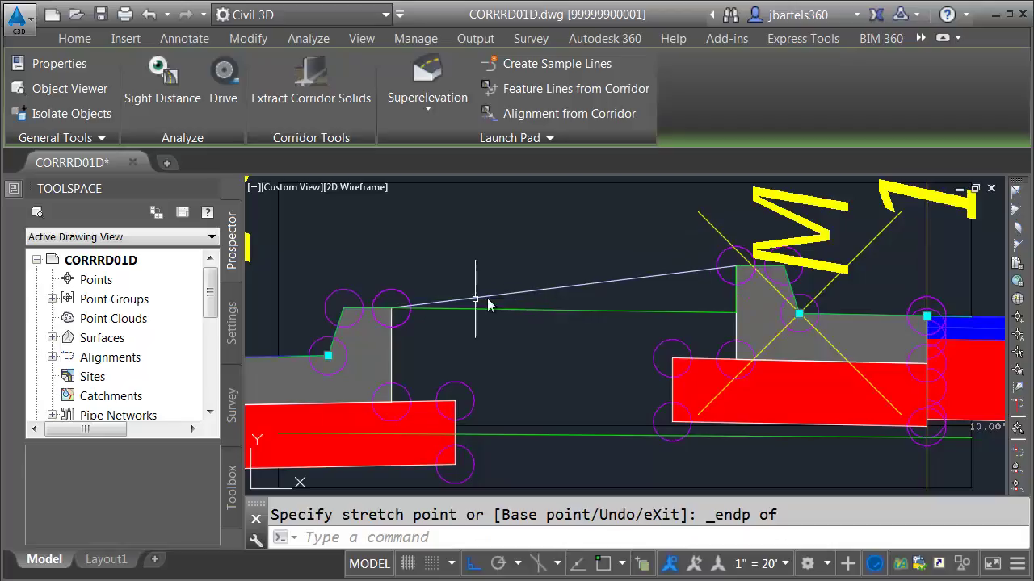
{"action": "key", "text": "Escape"}
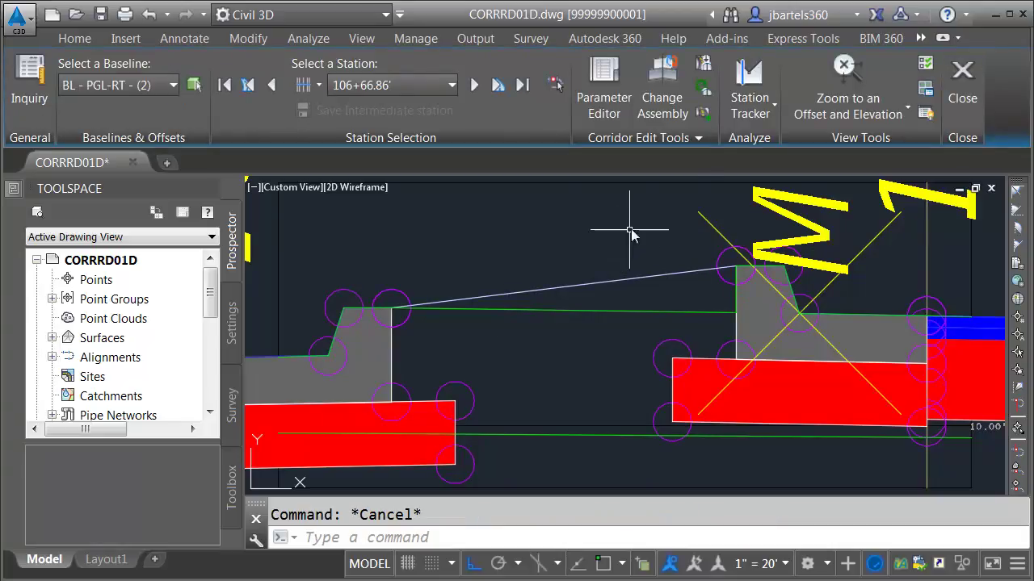
- Rebuild the corridor with the section edits and close the Section Editor
{"action": "left_click", "coordinate": [701, 85]}
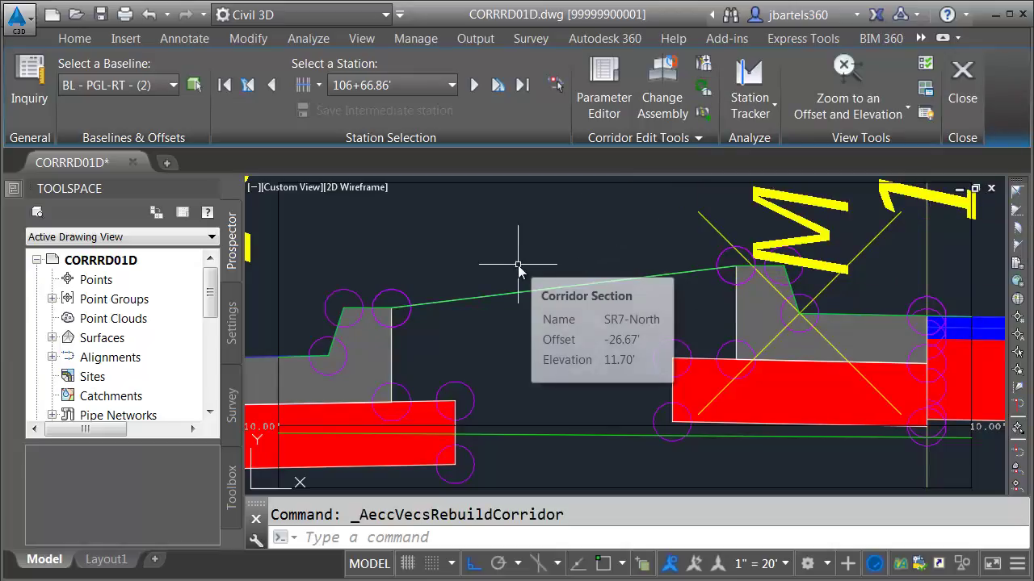
{"action": "left_click", "coordinate": [961, 77]}
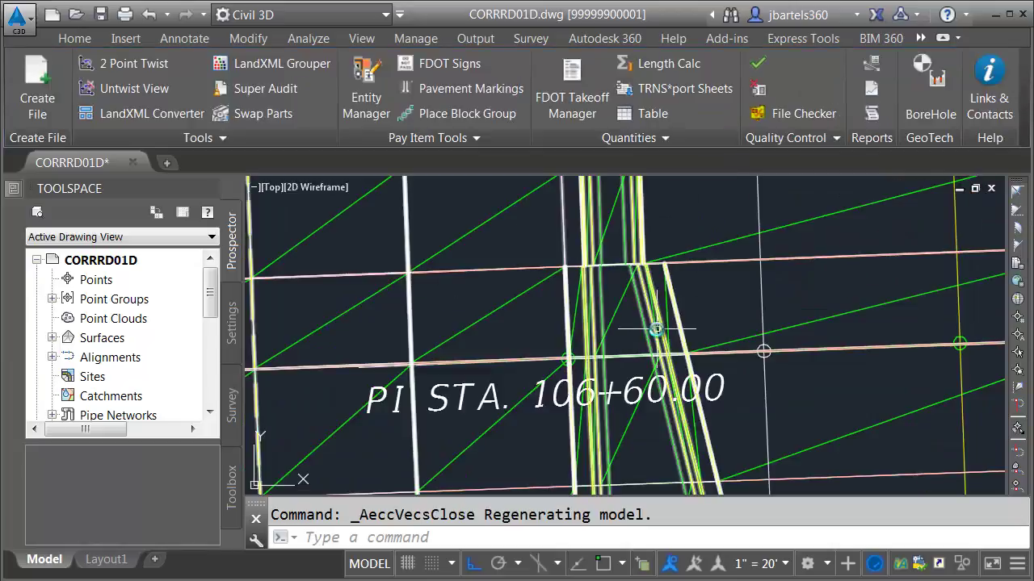
{"action": "key", "text": "Escape"}
- Examine the corridor surface in the Object Viewer at the traffic separator transition, close the viewer and clear the selection
{"action": "left_click", "coordinate": [731, 345]}
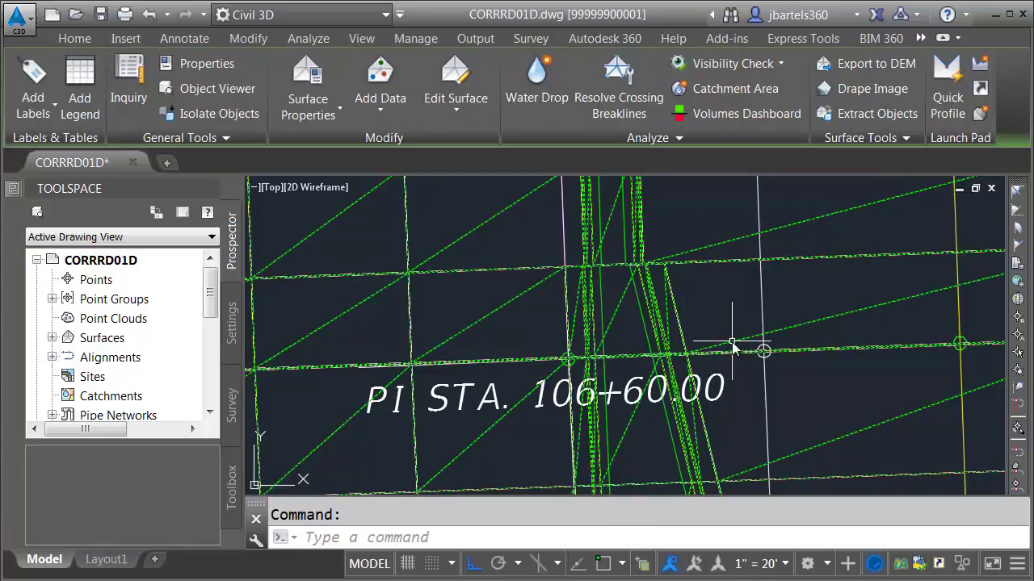
{"action": "left_click", "coordinate": [239, 89]}
{"action": "left_click_drag", "start_coordinate": [496, 412], "coordinate": [528, 250]}
{"action": "scroll", "coordinate": [504, 311], "scroll_direction": "up", "scroll_amount": 3}
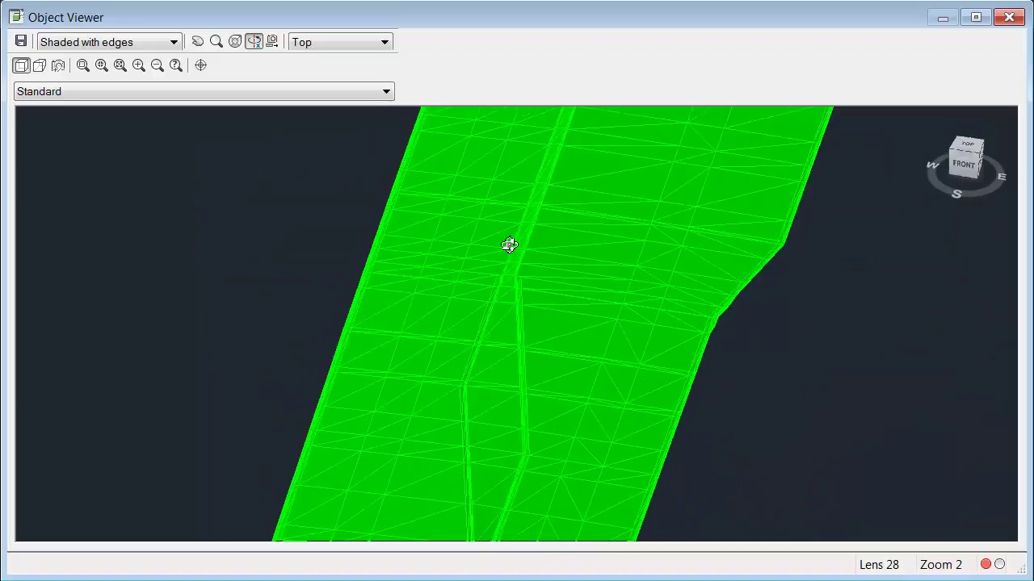
{"action": "scroll", "coordinate": [508, 244], "scroll_direction": "up", "scroll_amount": 5}
{"action": "left_click_drag", "start_coordinate": [498, 198], "coordinate": [438, 369]}
{"action": "scroll", "coordinate": [452, 242], "scroll_direction": "up", "scroll_amount": 3}
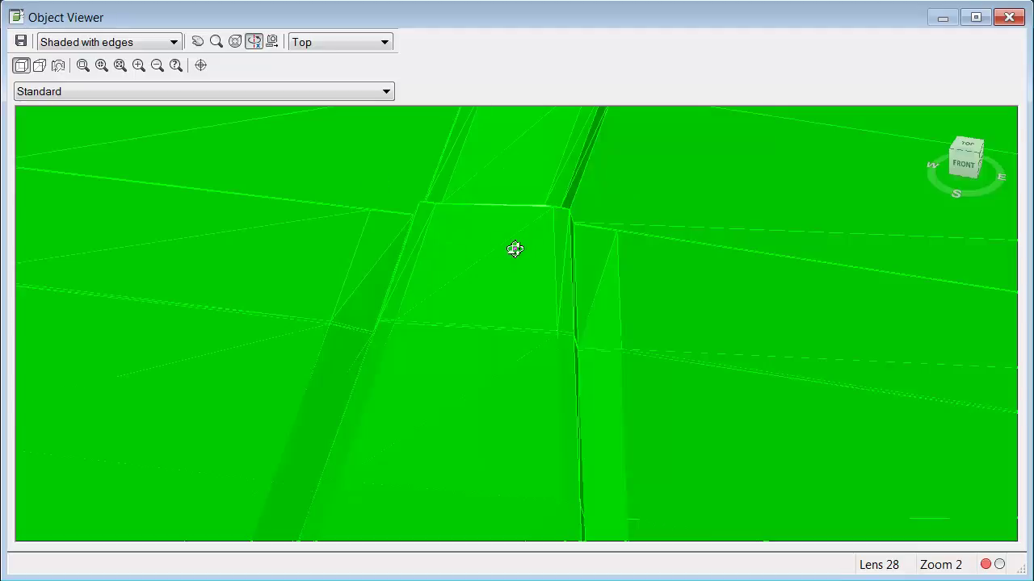
{"action": "left_click", "coordinate": [1008, 18]}
{"action": "key", "text": "Escape"}
- Try to select the corridor in plan near the median transition around station 105+00
{"action": "scroll", "coordinate": [589, 307], "scroll_direction": "down", "scroll_amount": 5}
{"action": "middle_click_drag", "start_coordinate": [636, 398], "coordinate": [595, 247]}
{"action": "middle_click_drag", "start_coordinate": [577, 433], "coordinate": [613, 240]}
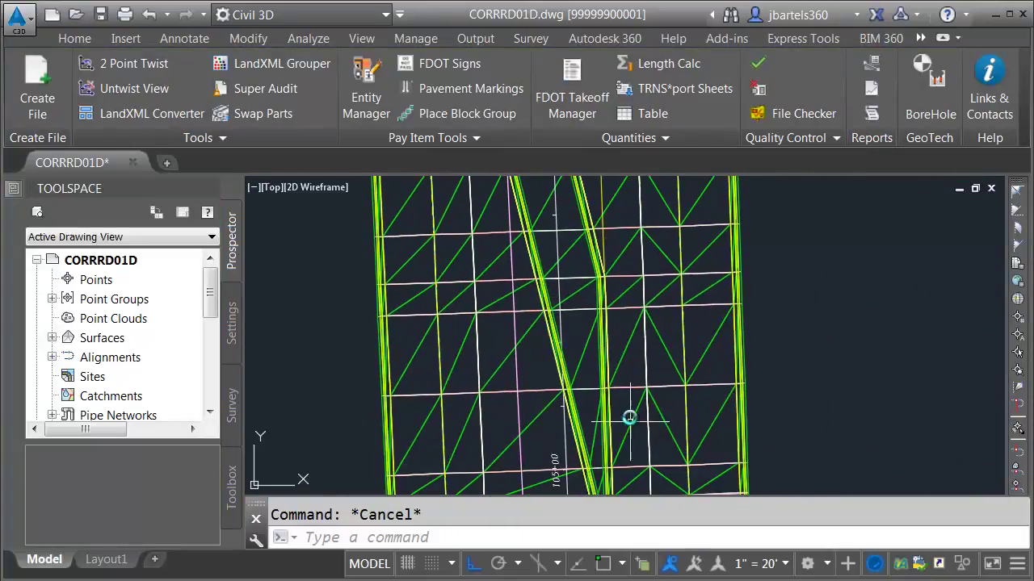
{"action": "scroll", "coordinate": [583, 381], "scroll_direction": "up", "scroll_amount": 2}
{"action": "scroll", "coordinate": [545, 362], "scroll_direction": "up", "scroll_amount": 2}
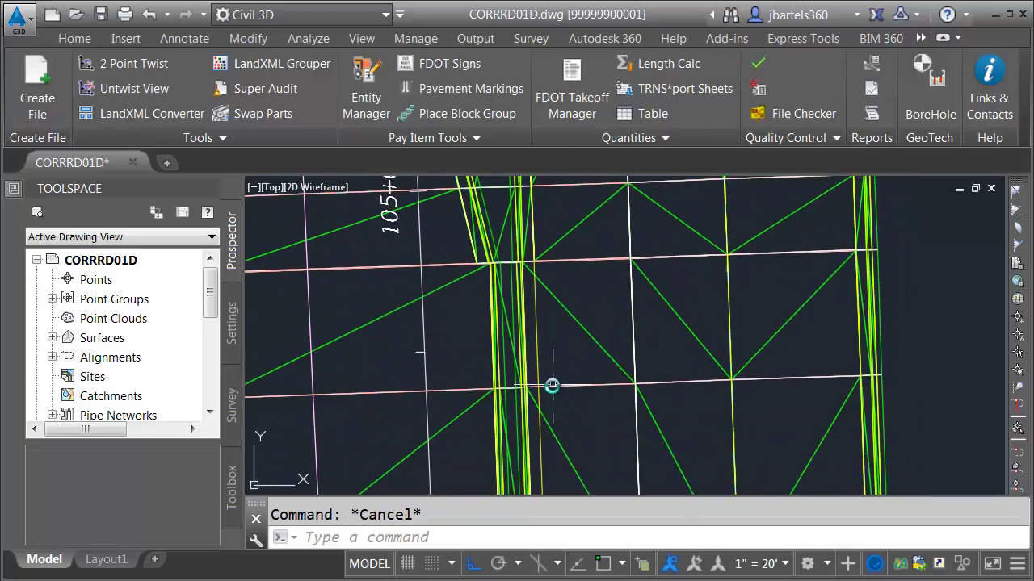
{"action": "left_click", "coordinate": [557, 379]}
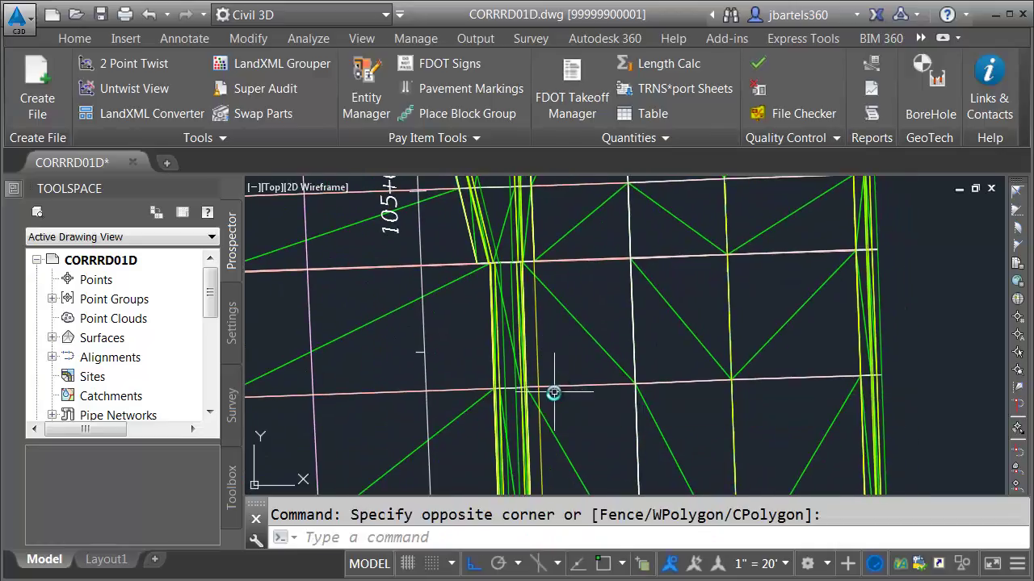
{"action": "left_click", "coordinate": [554, 388]}
{"action": "left_click", "coordinate": [556, 381]}
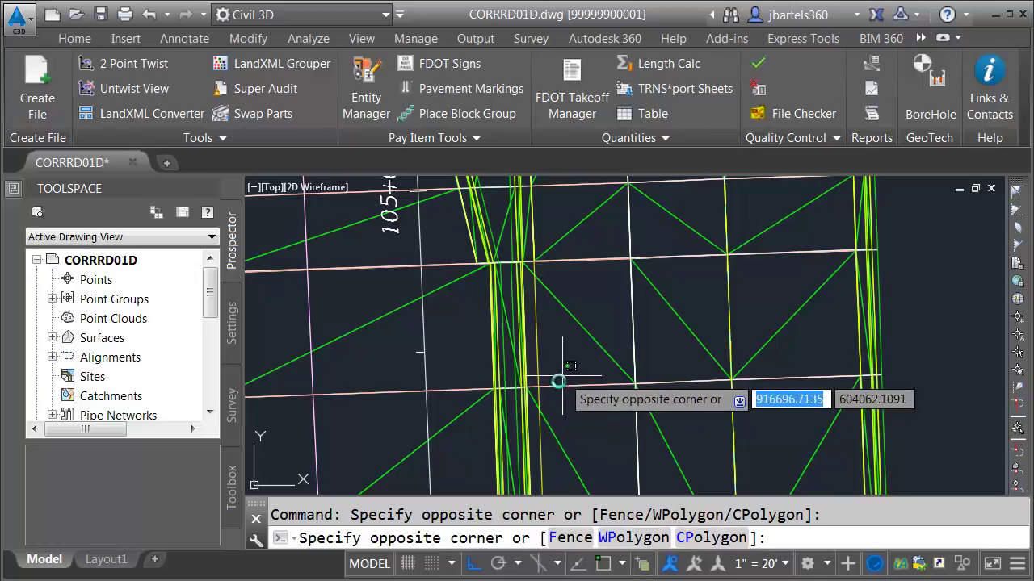
{"action": "left_click", "coordinate": [555, 378]}
{"action": "mouse_move", "coordinate": [551, 373]}
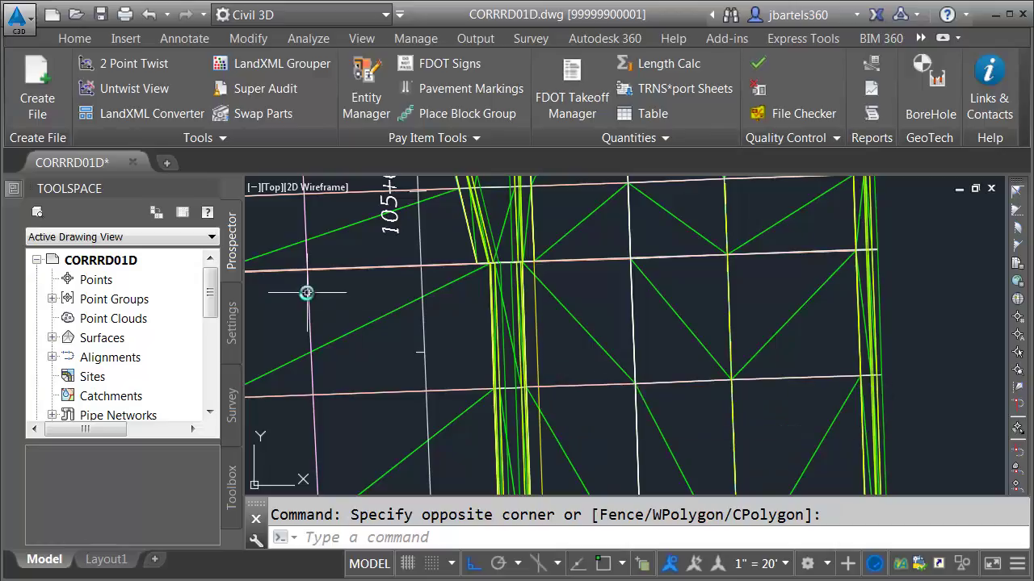
- Select the SR7-North corridor from the drawing's Corridors collection and open it in the Section Editor
{"action": "left_click_drag", "start_coordinate": [211, 295], "coordinate": [211, 331]}
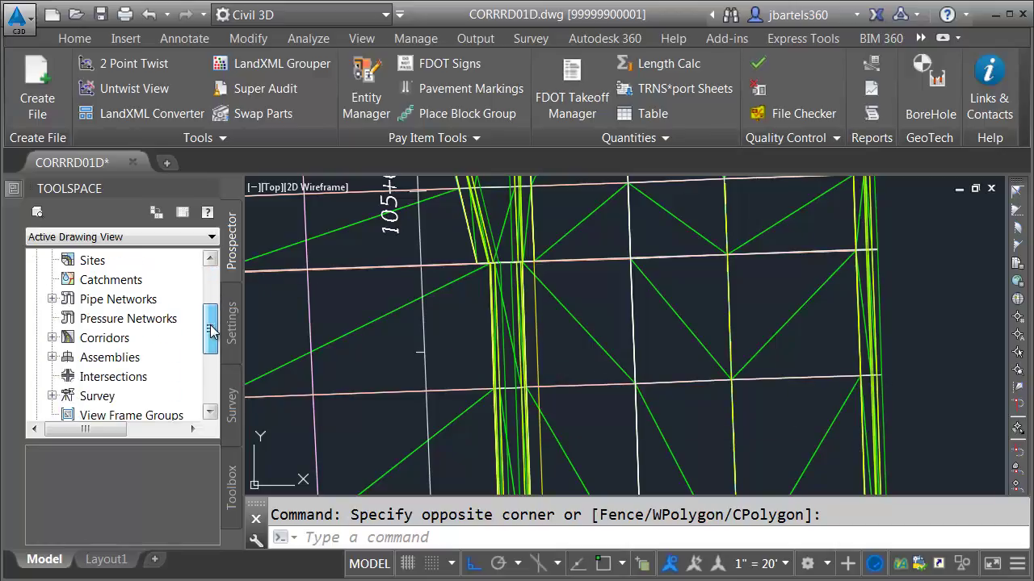
{"action": "left_click", "coordinate": [52, 338]}
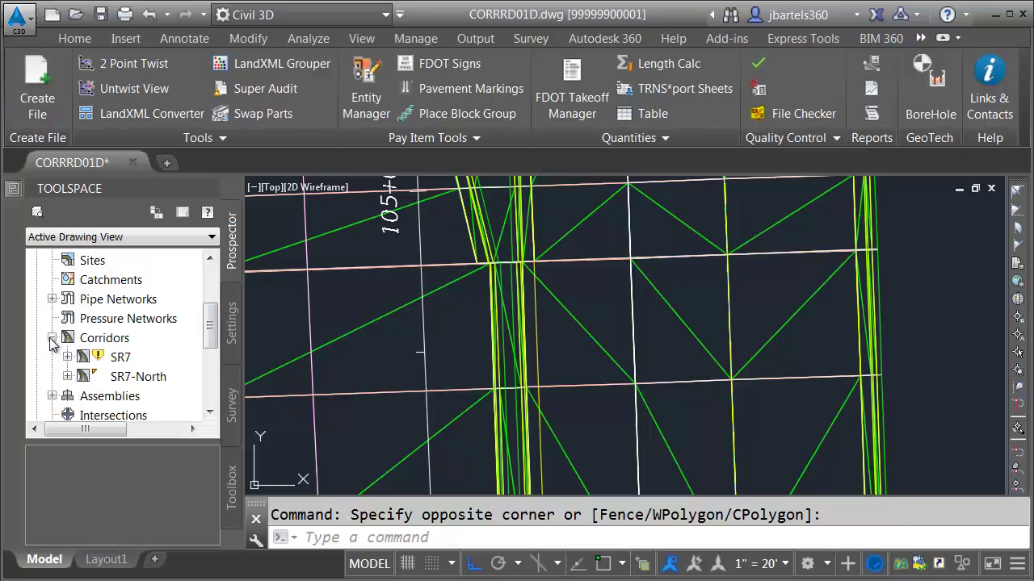
{"action": "right_click", "coordinate": [114, 379]}
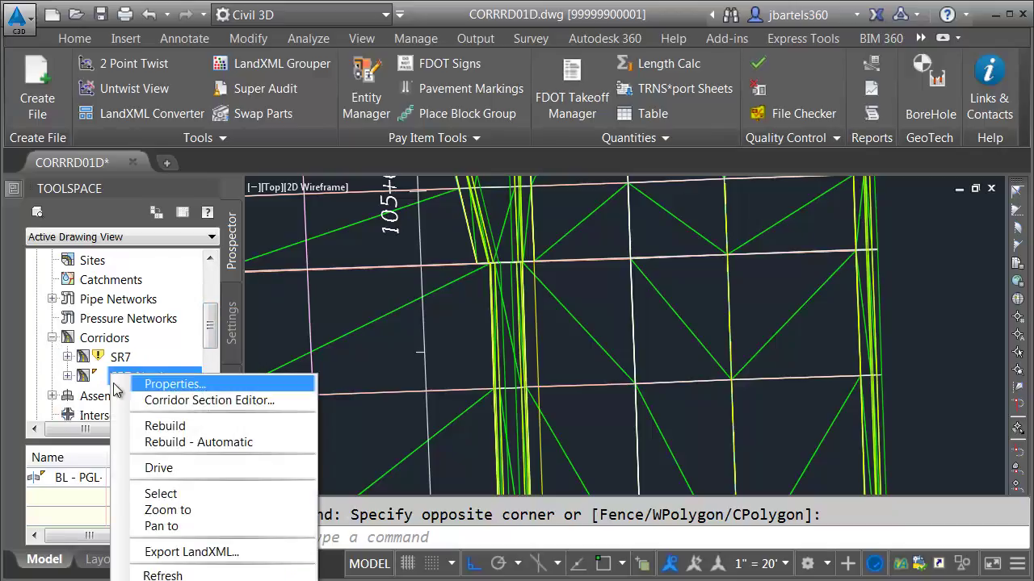
{"action": "left_click", "coordinate": [111, 494]}
{"action": "left_click", "coordinate": [497, 89]}
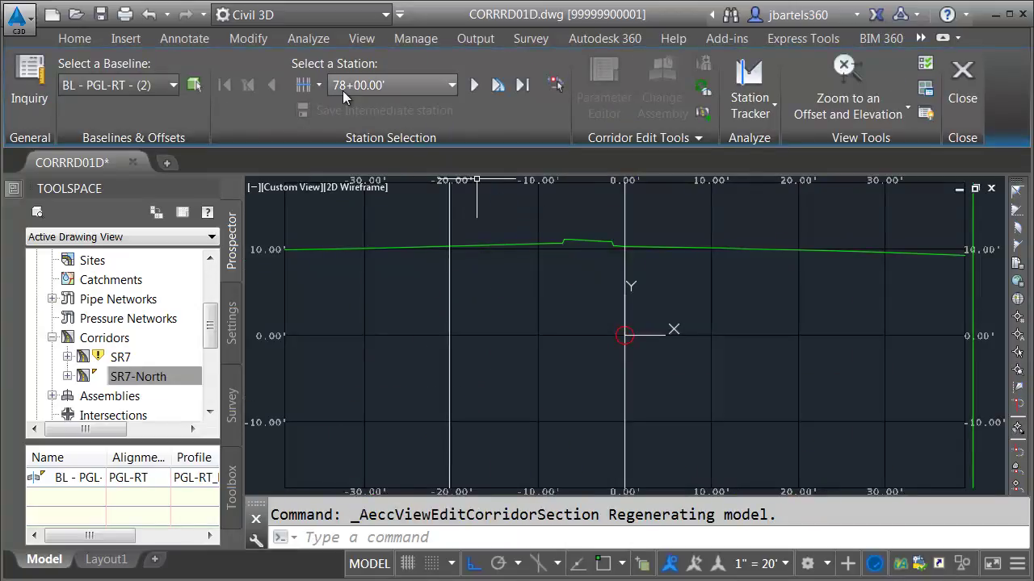
- Limit the station selection to Region Stations, go to station 105+25.00 and frame the median curbs
{"action": "left_click", "coordinate": [319, 84]}
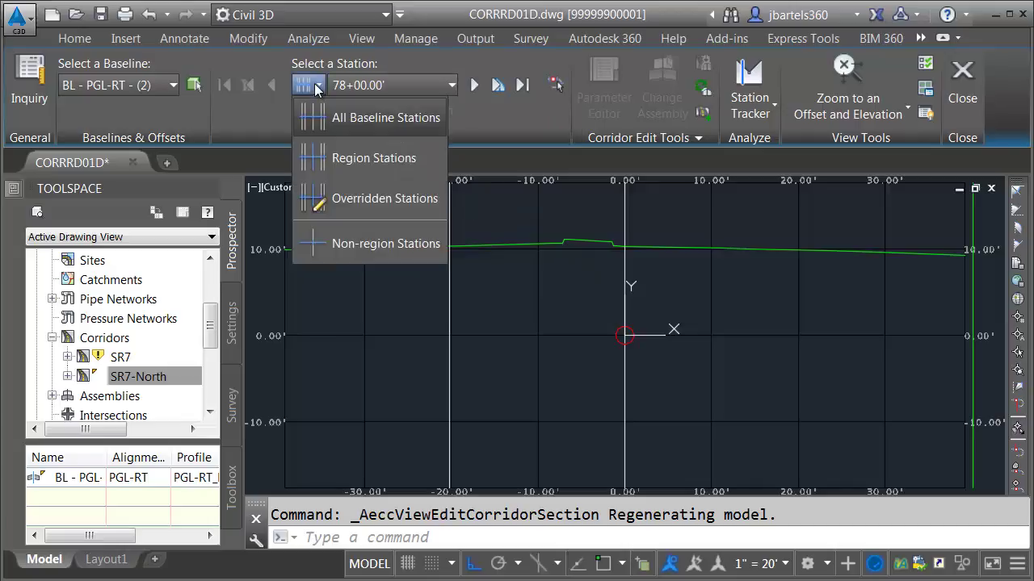
{"action": "left_click", "coordinate": [315, 158]}
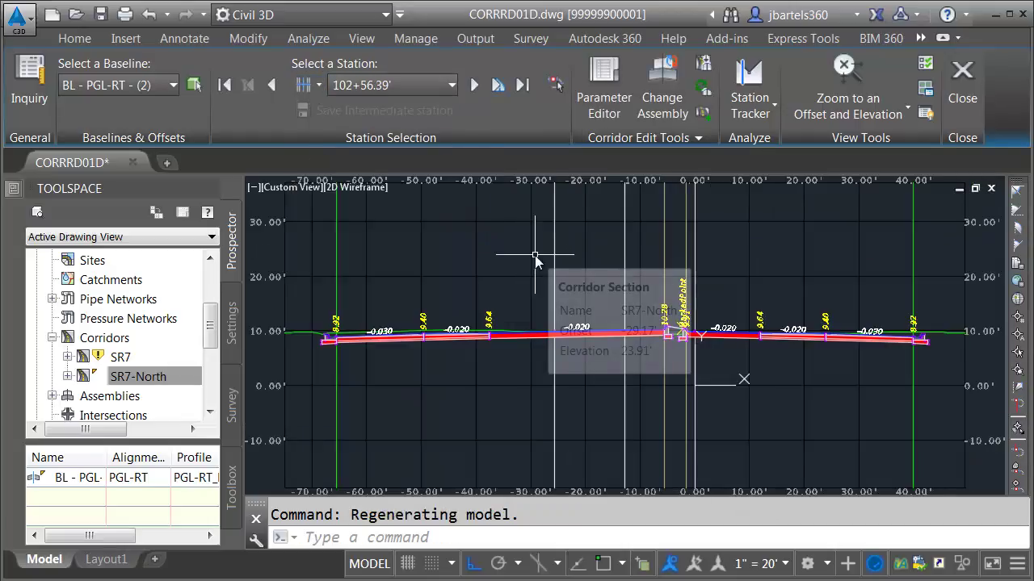
{"action": "left_click", "coordinate": [451, 85]}
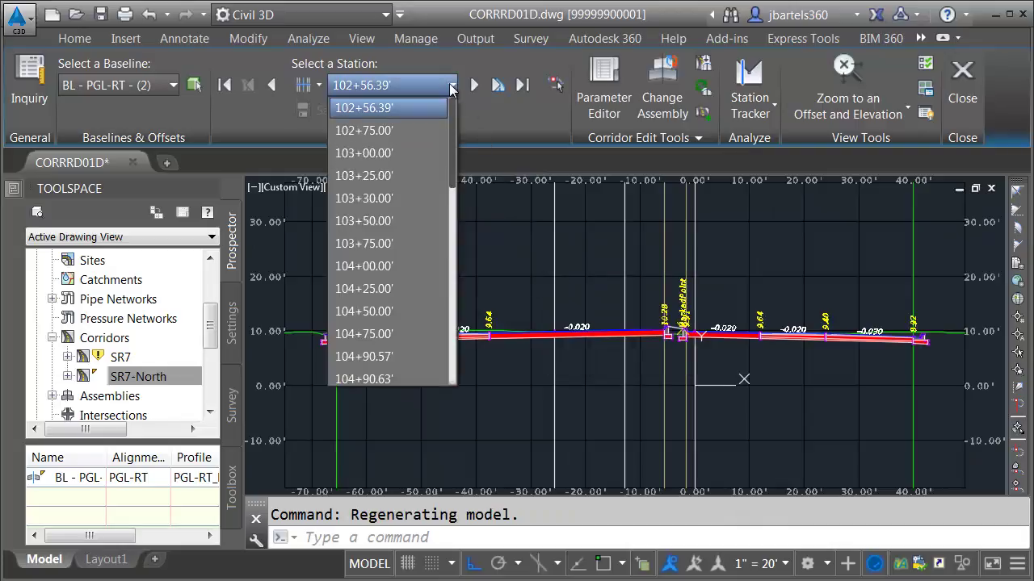
{"action": "left_click_drag", "start_coordinate": [452, 113], "coordinate": [455, 184]}
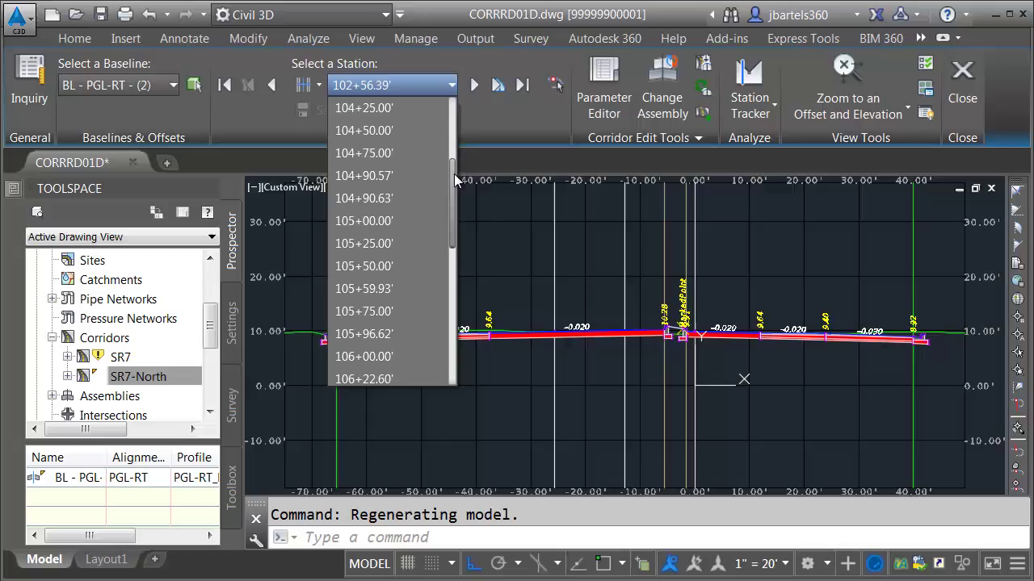
{"action": "left_click", "coordinate": [369, 242]}
{"action": "scroll", "coordinate": [651, 341], "scroll_direction": "up", "scroll_amount": 6}
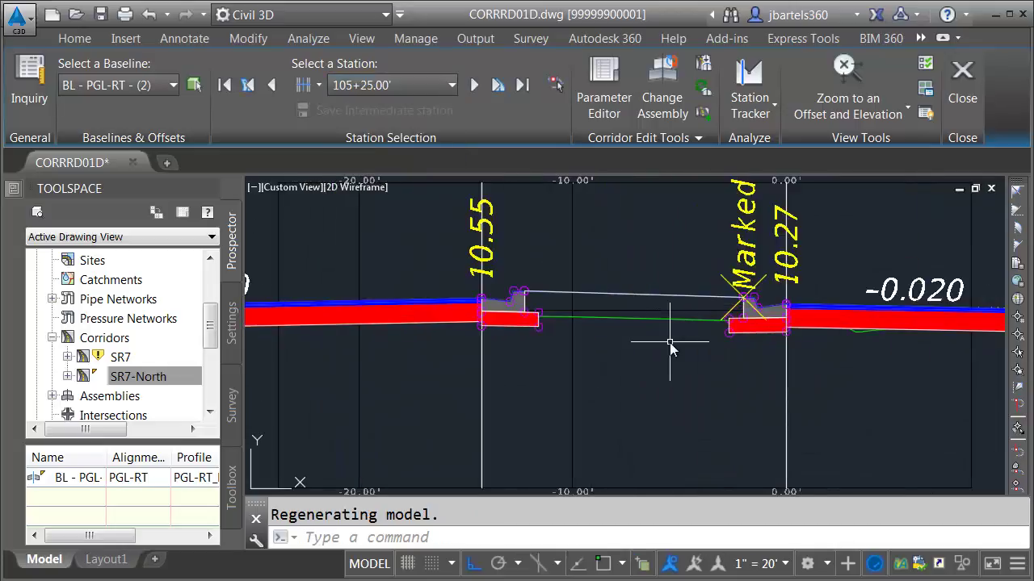
{"action": "middle_click_drag", "start_coordinate": [604, 355], "coordinate": [596, 357]}
- Set the section view to Zoom to an Offset and Elevation, go back to station 104+90.57 and advance to 104+90.63
{"action": "left_click", "coordinate": [848, 93]}
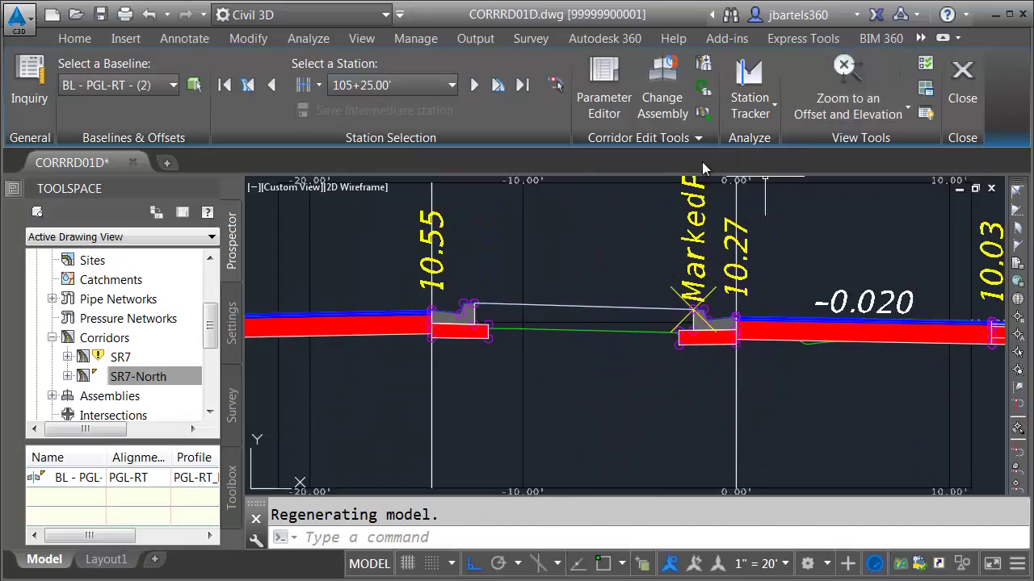
{"action": "left_click", "coordinate": [272, 84]}
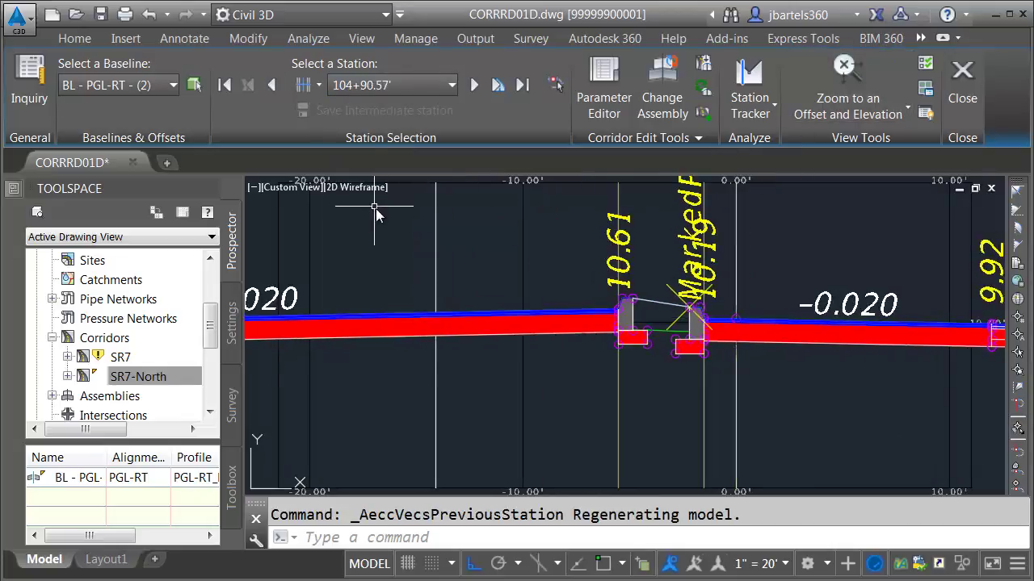
{"action": "scroll", "coordinate": [691, 311], "scroll_direction": "up", "scroll_amount": 4}
{"action": "middle_click_drag", "start_coordinate": [626, 317], "coordinate": [572, 320]}
{"action": "left_click", "coordinate": [846, 90]}
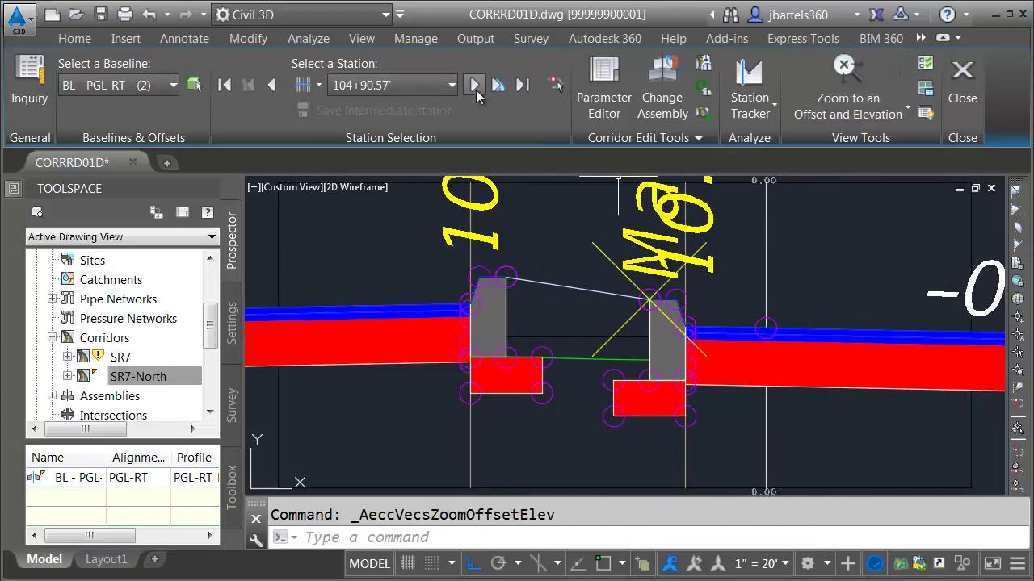
{"action": "left_click", "coordinate": [474, 87]}
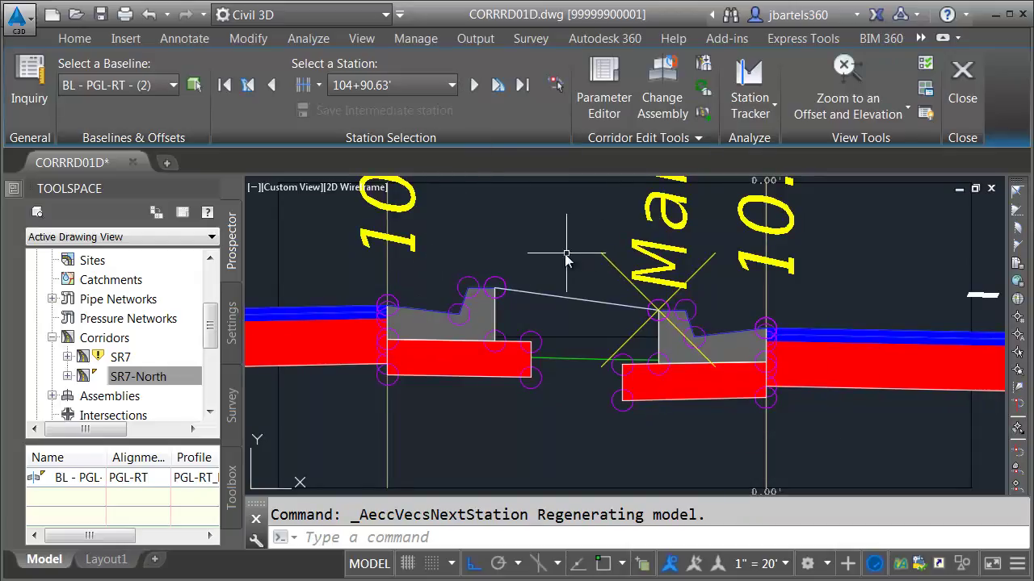
- Override the LT CG Inside curb's Adj. Lane Slope to 2.00% at station 104+90.63 in the corridor parameters
{"action": "left_click", "coordinate": [604, 87]}
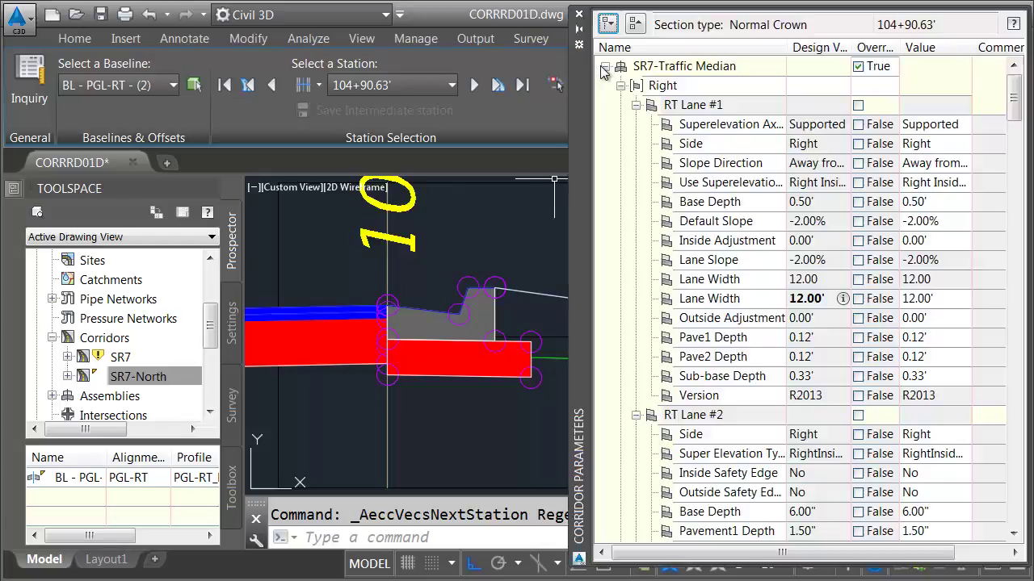
{"action": "left_click", "coordinate": [620, 85]}
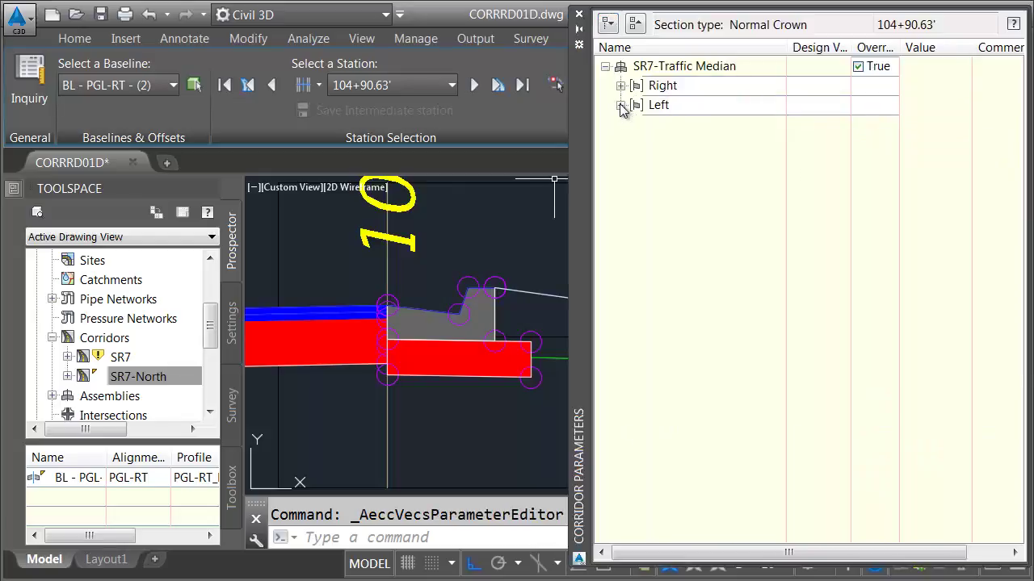
{"action": "left_click", "coordinate": [620, 105]}
{"action": "left_click", "coordinate": [635, 85]}
{"action": "left_click", "coordinate": [635, 105]}
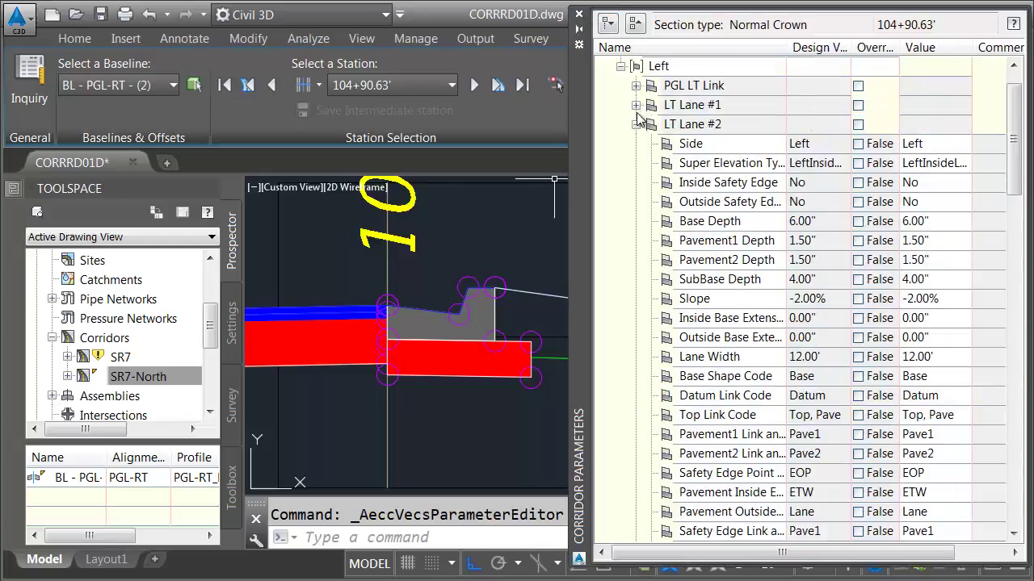
{"action": "left_click", "coordinate": [636, 124]}
{"action": "left_click", "coordinate": [636, 144]}
{"action": "left_click", "coordinate": [635, 163]}
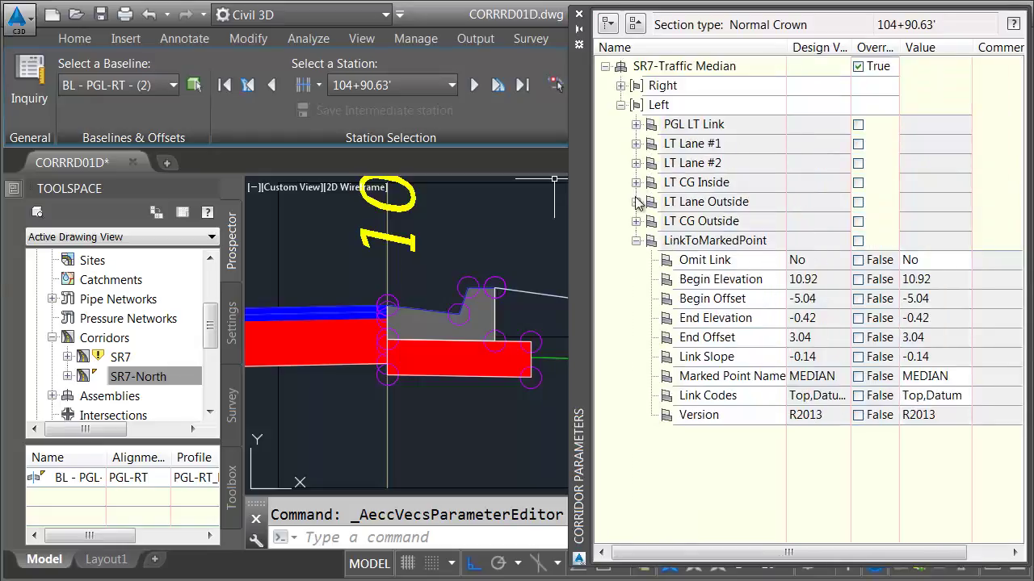
{"action": "left_click", "coordinate": [636, 240]}
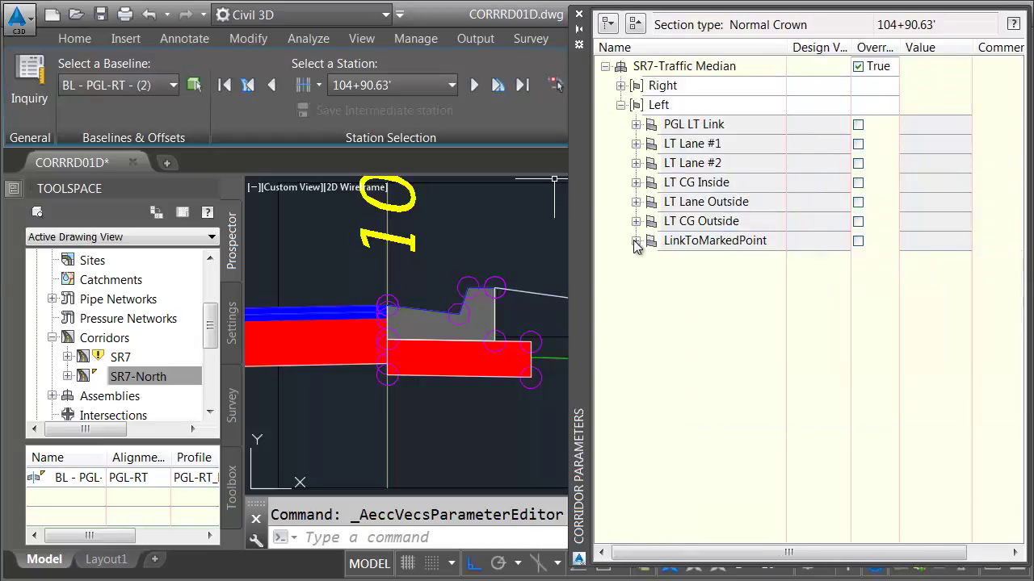
{"action": "left_click", "coordinate": [636, 182]}
{"action": "left_click", "coordinate": [936, 299]}
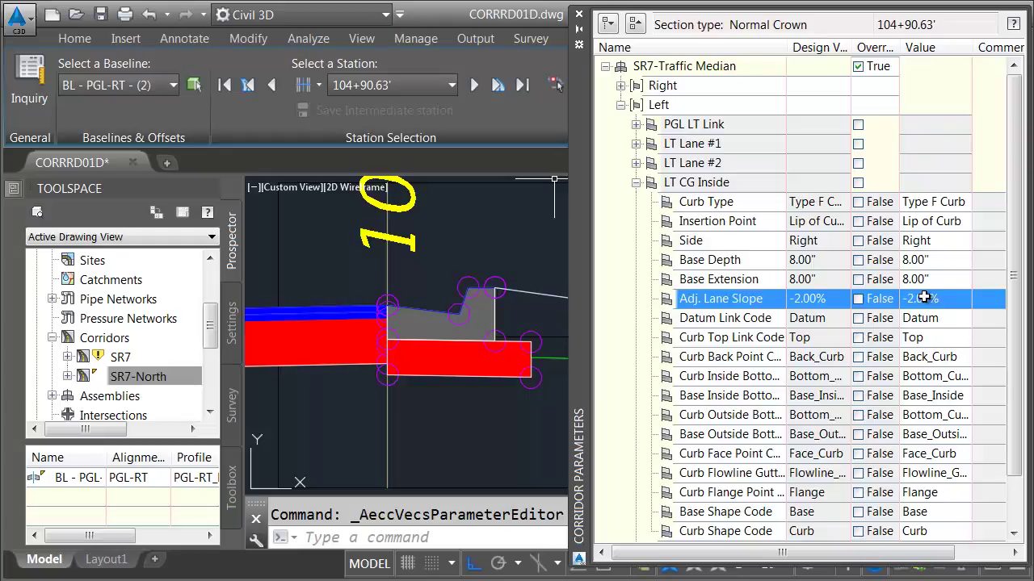
{"action": "type", "text": "2"}
{"action": "key", "text": "Return"}
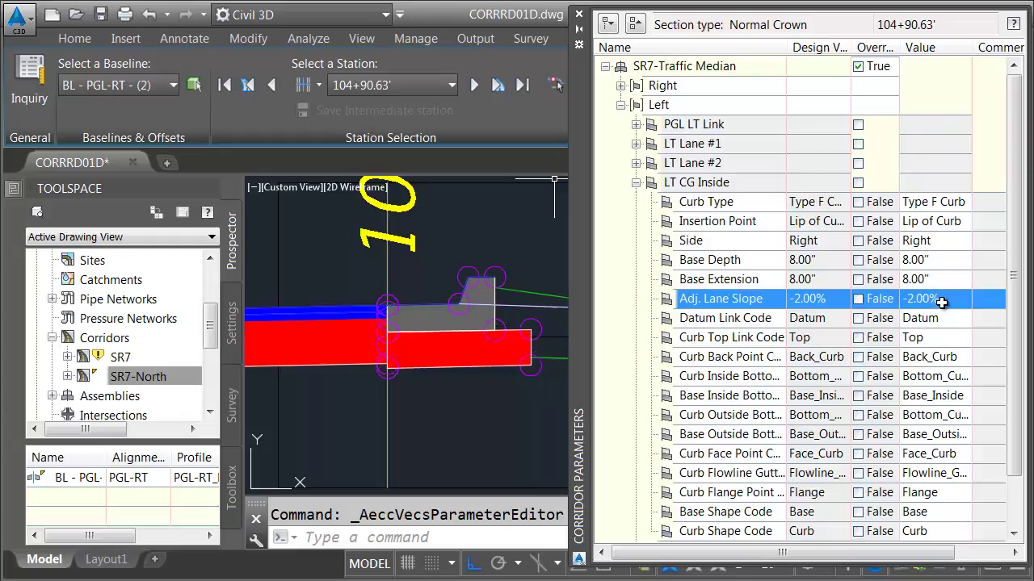
- Override the RT CG Inside curb's Adj. Lane Slope to 2.00% at this station and close the corridor parameters
{"action": "left_click_drag", "start_coordinate": [584, 256], "coordinate": [29, 256]}
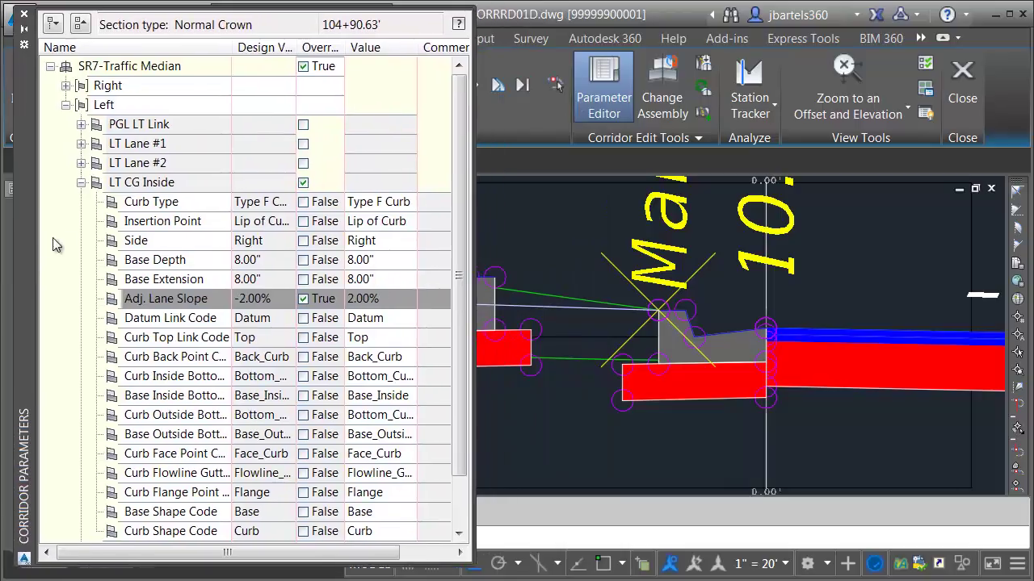
{"action": "left_click", "coordinate": [65, 105]}
{"action": "left_click", "coordinate": [66, 85]}
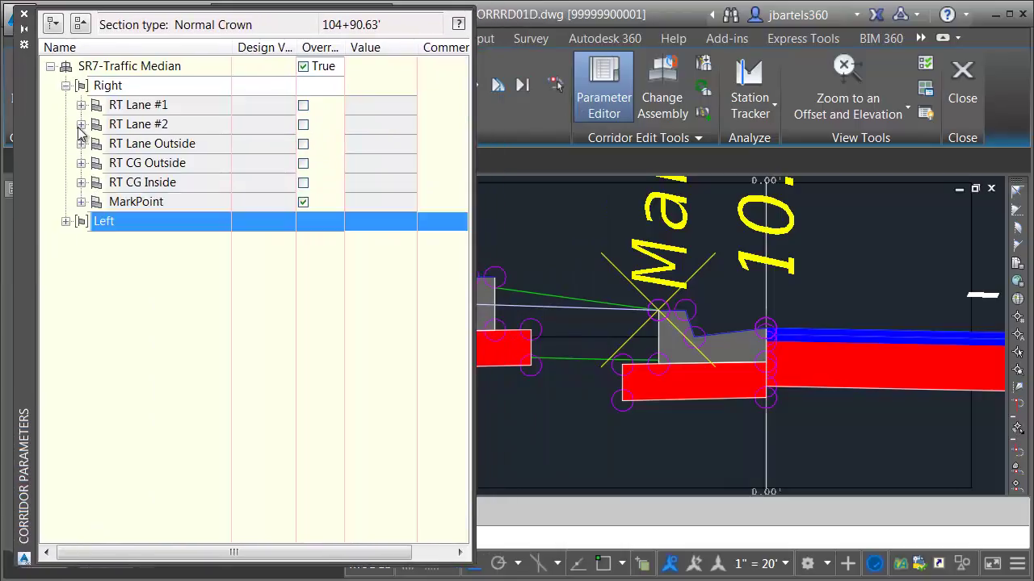
{"action": "left_click", "coordinate": [81, 183]}
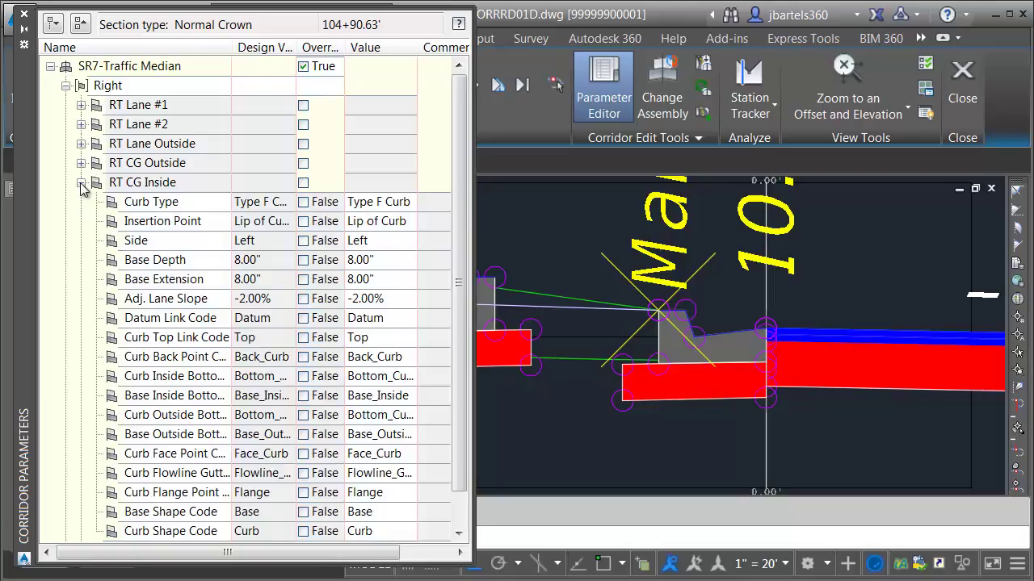
{"action": "left_click", "coordinate": [364, 300]}
{"action": "type", "text": "2"}
{"action": "key", "text": "Return"}
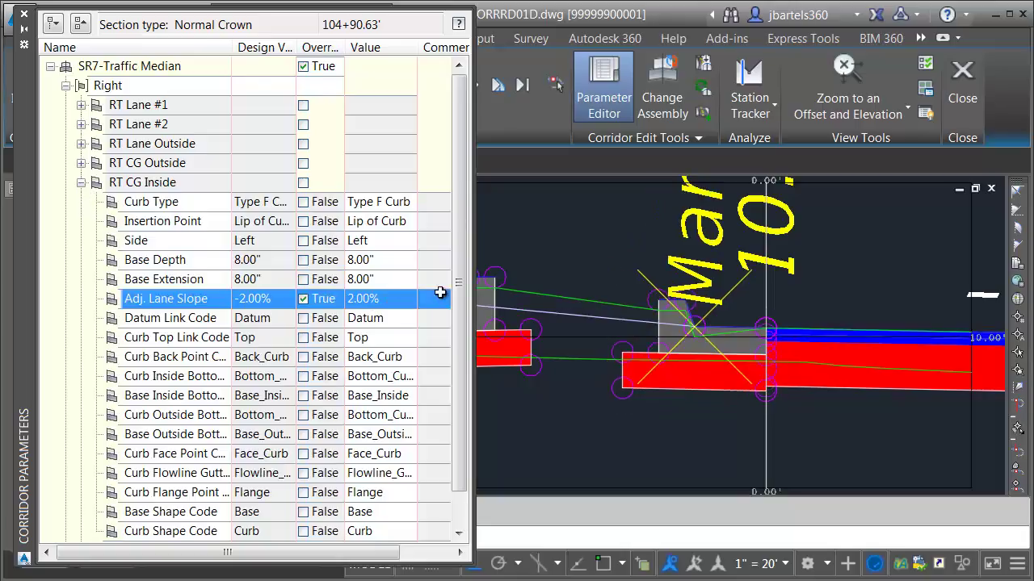
{"action": "left_click", "coordinate": [23, 14]}
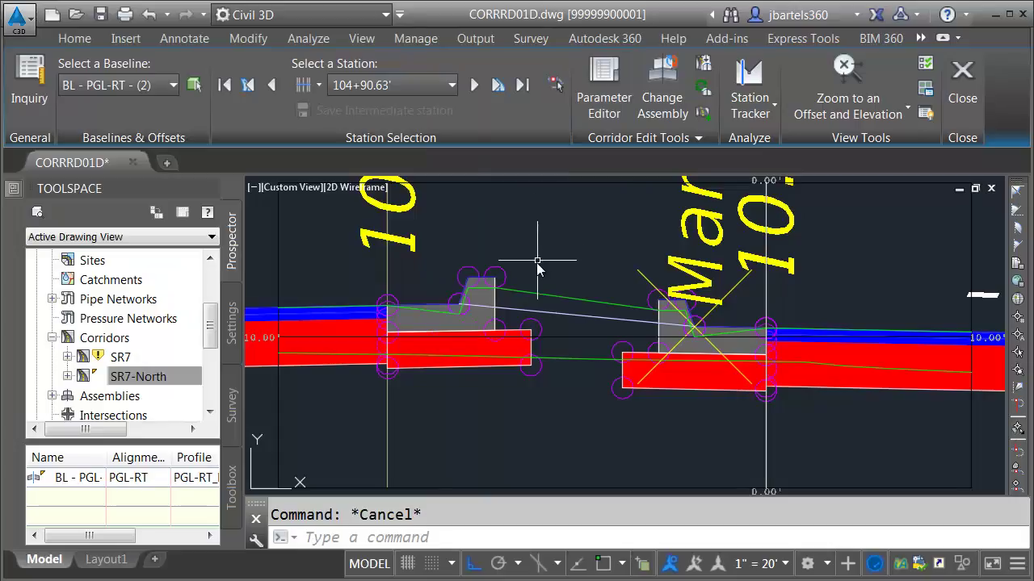
- Stretch the left end of the median link to the top back endpoint of the left median curb
{"action": "left_click", "coordinate": [518, 313]}
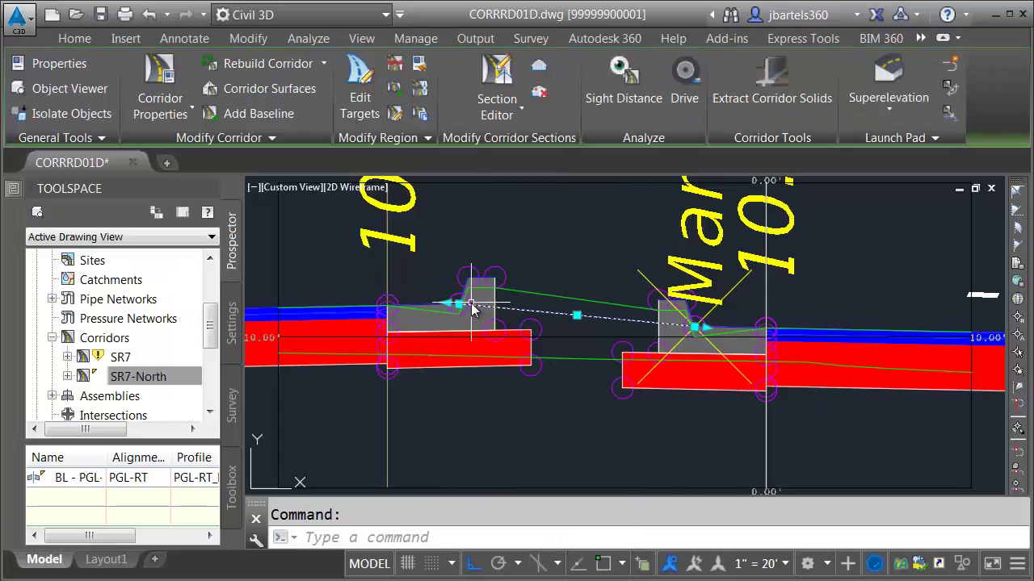
{"action": "left_click", "coordinate": [461, 304]}
{"action": "scroll", "coordinate": [497, 323], "scroll_direction": "up", "scroll_amount": 2}
{"action": "right_click", "coordinate": [509, 278], "text": "shift"}
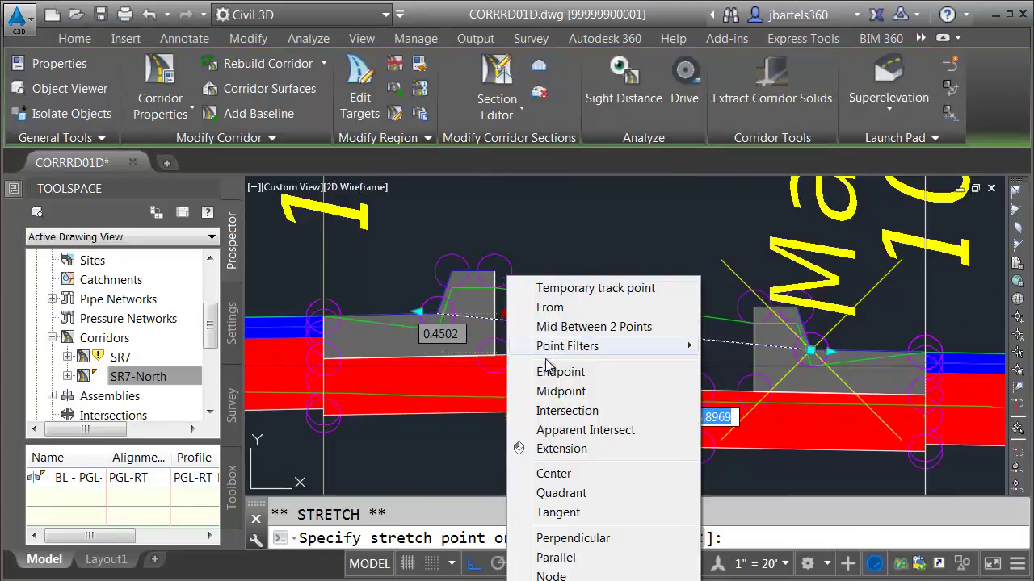
{"action": "left_click", "coordinate": [547, 370]}
{"action": "left_click", "coordinate": [625, 333]}
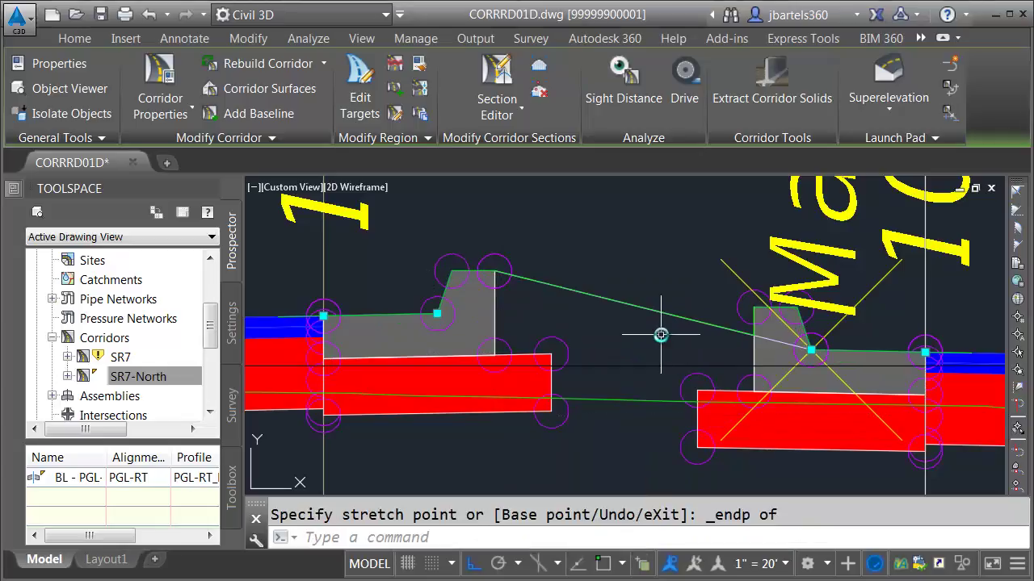
- Stretch the right end of the median link to the top back endpoint of the right median curb and clear the selection
{"action": "left_click", "coordinate": [811, 350]}
{"action": "right_click", "coordinate": [755, 327], "text": "shift"}
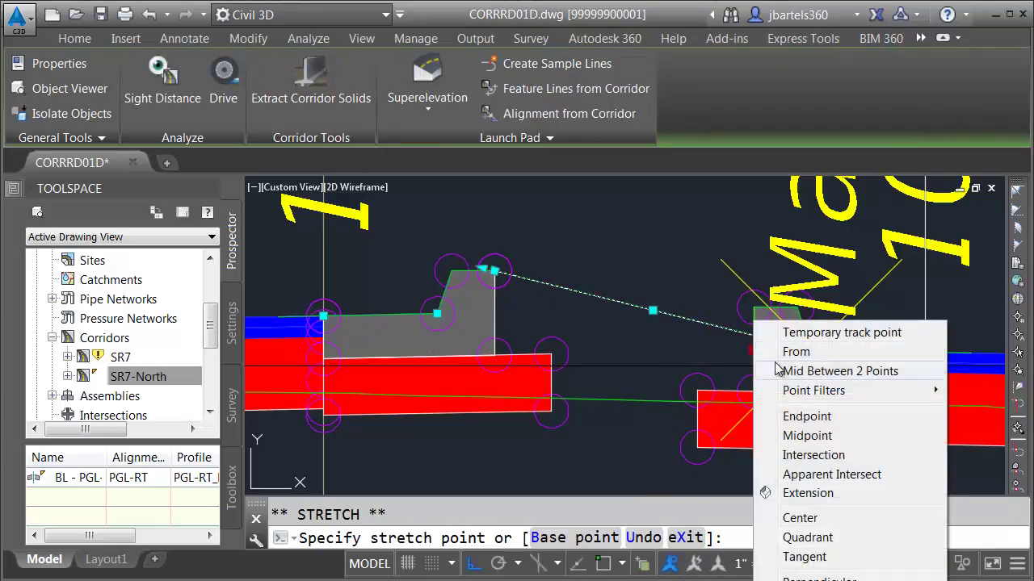
{"action": "left_click", "coordinate": [792, 415]}
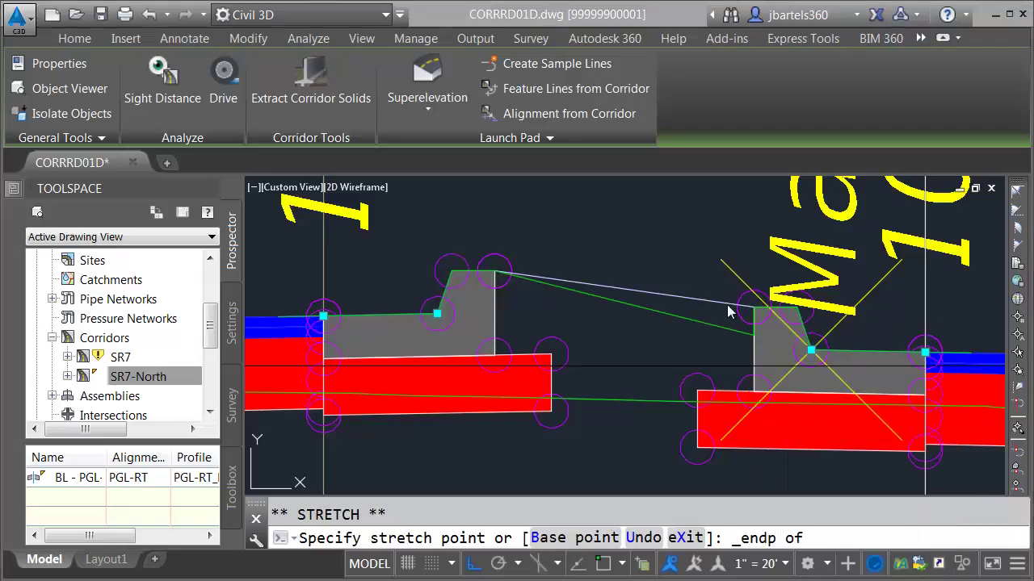
{"action": "left_click", "coordinate": [753, 315]}
{"action": "key", "text": "Escape"}
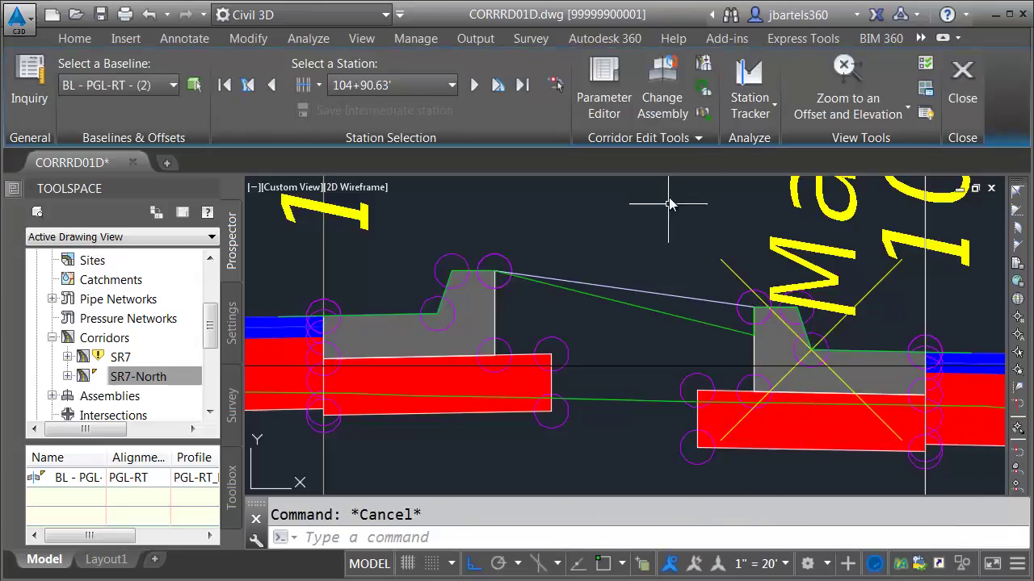
- Rebuild the corridor with the section overrides and close the Section Editor
{"action": "left_click", "coordinate": [703, 87]}
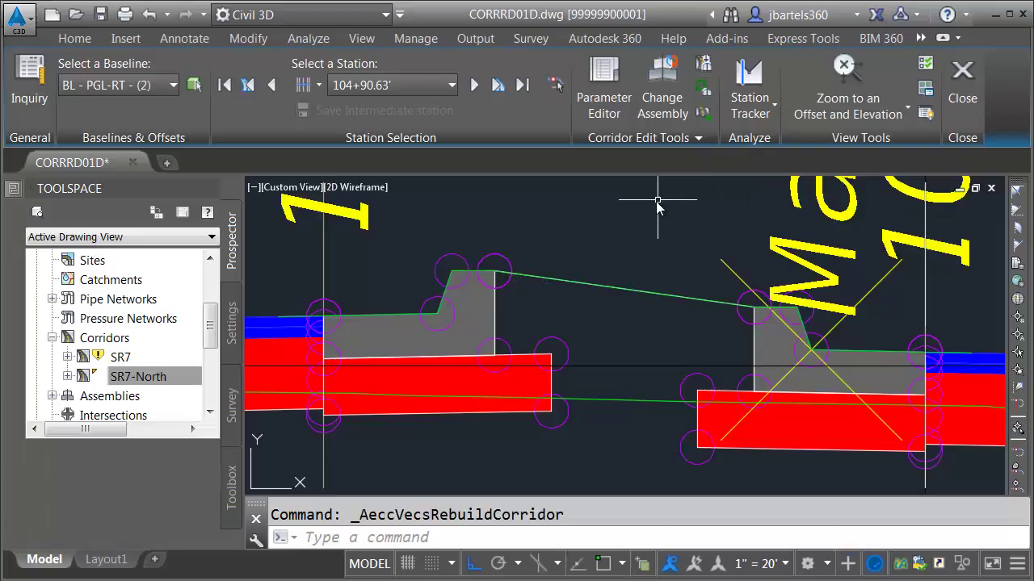
{"action": "left_click", "coordinate": [962, 72]}
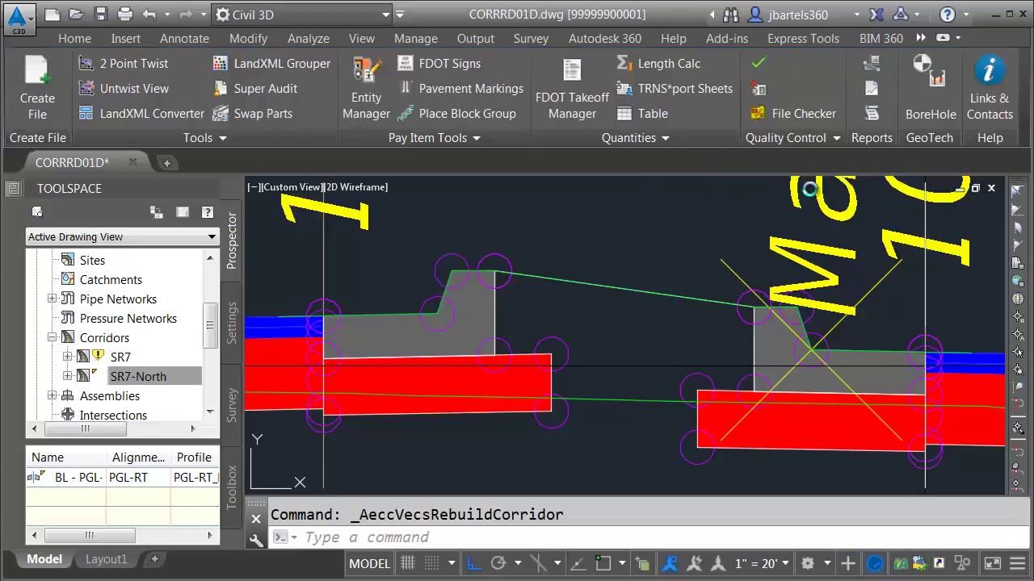
{"action": "key", "text": "Escape"}
- Inspect the corridor top surface in the Object Viewer from the back, checking the median transition up close
{"action": "left_click", "coordinate": [577, 316]}
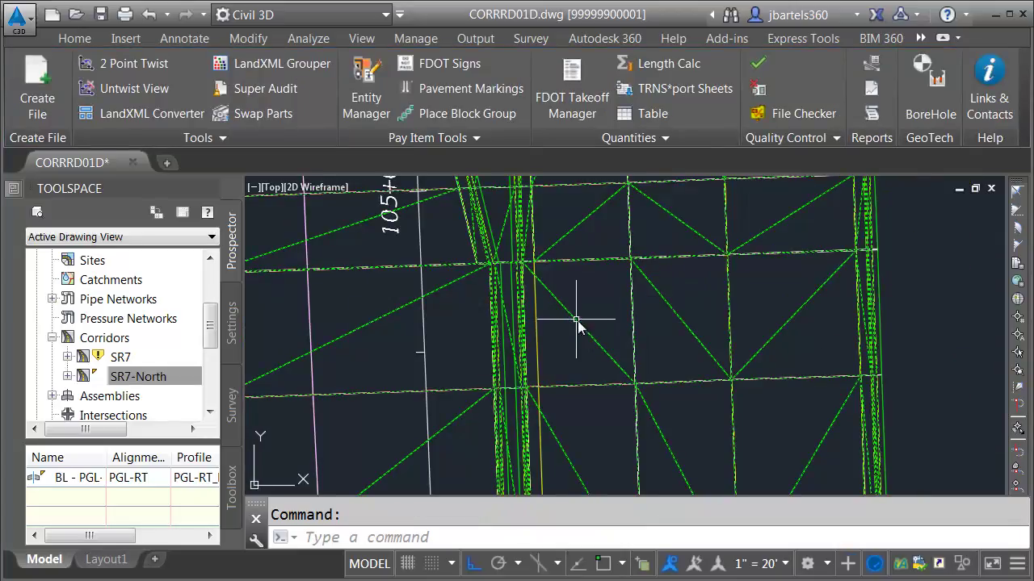
{"action": "left_click", "coordinate": [234, 89]}
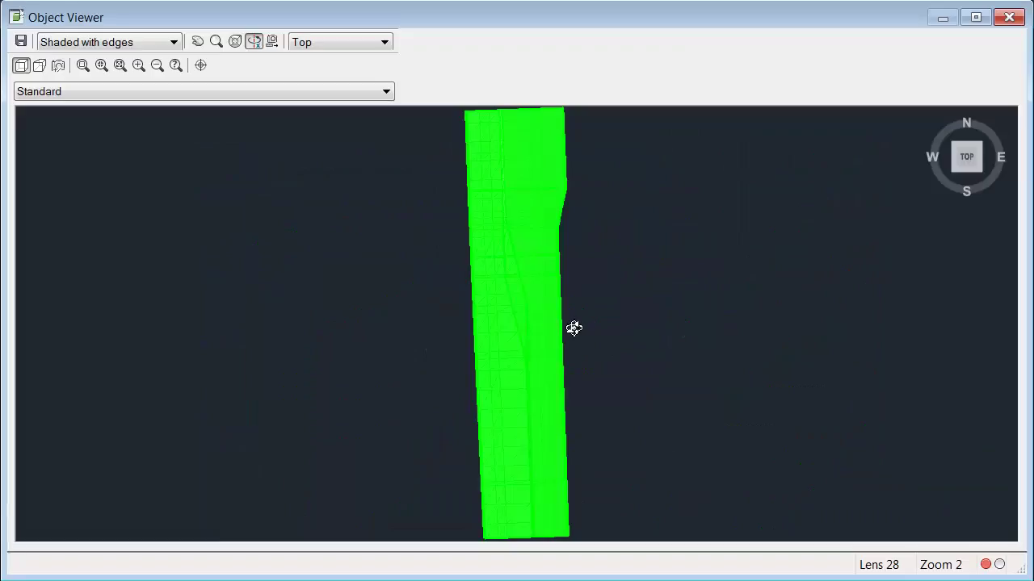
{"action": "left_click_drag", "start_coordinate": [552, 371], "coordinate": [482, 332]}
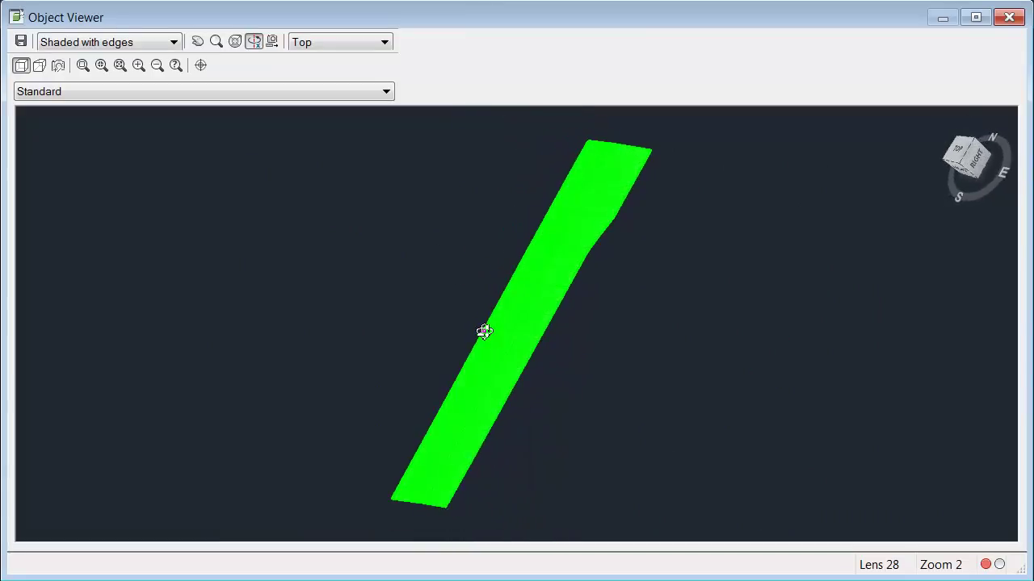
{"action": "left_click", "coordinate": [967, 145]}
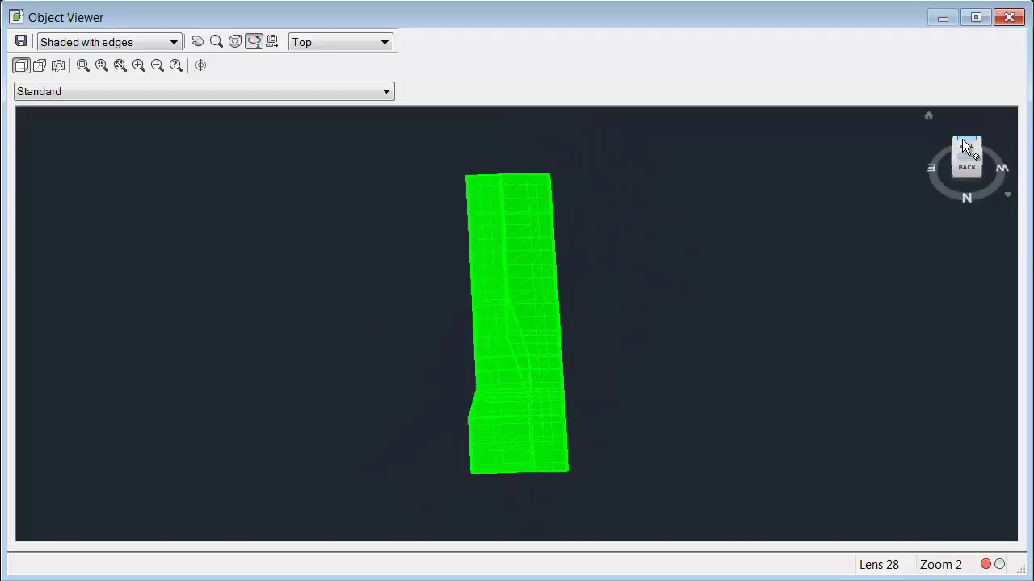
{"action": "scroll", "coordinate": [512, 307], "scroll_direction": "up", "scroll_amount": 6}
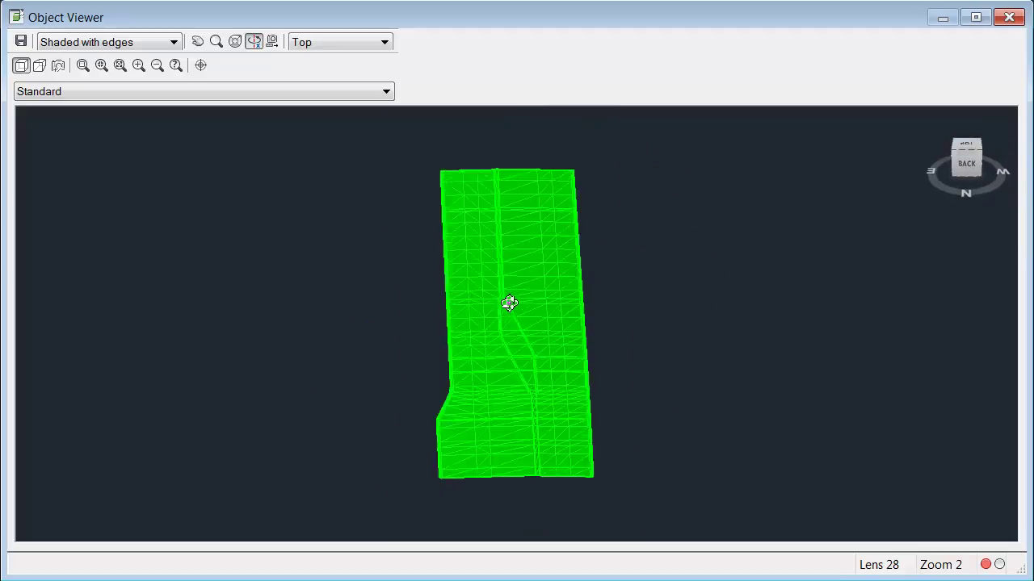
{"action": "scroll", "coordinate": [441, 223], "scroll_direction": "up", "scroll_amount": 5}
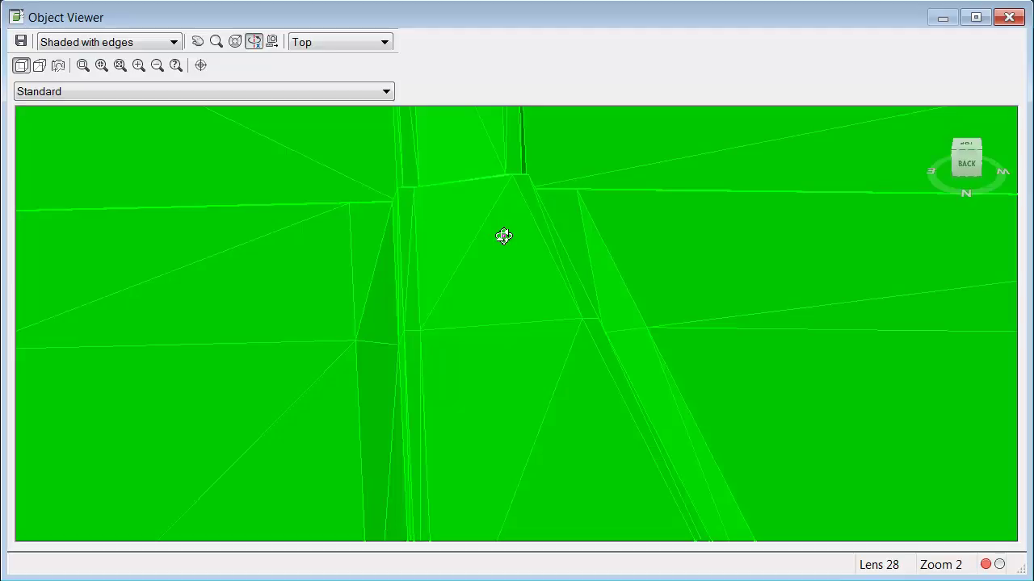
{"action": "left_click", "coordinate": [1008, 19]}
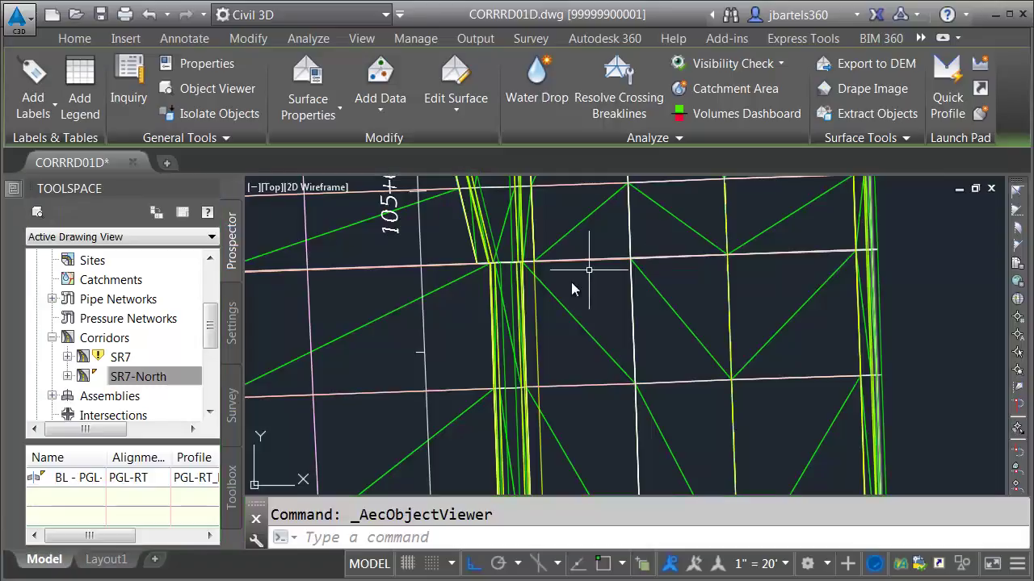
- Review the override stations of the SR7-Traffic Median region in the SR7-North corridor properties, leaving them without changes
{"action": "left_click", "coordinate": [534, 324]}
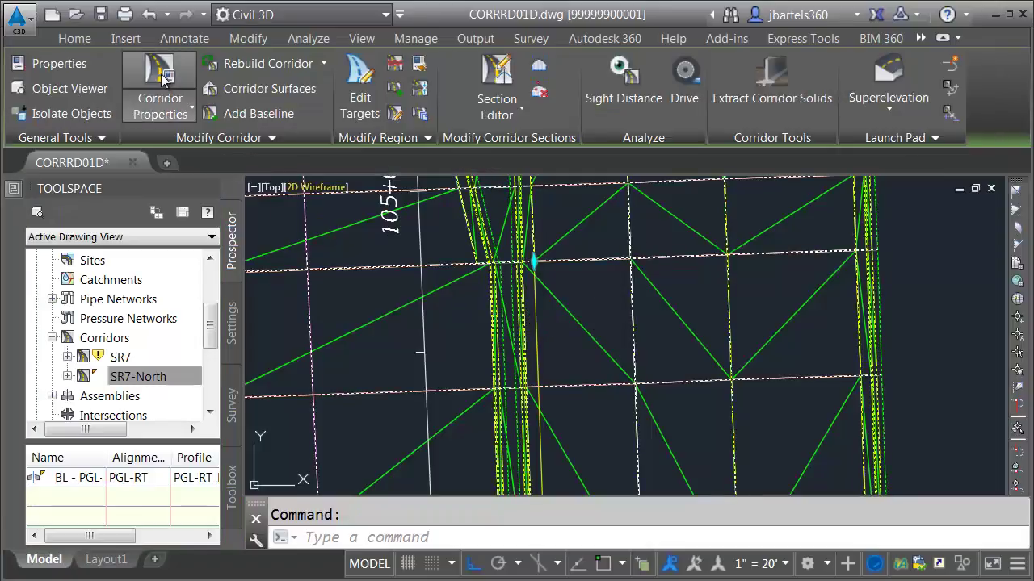
{"action": "left_click", "coordinate": [161, 77]}
{"action": "left_click", "coordinate": [190, 92]}
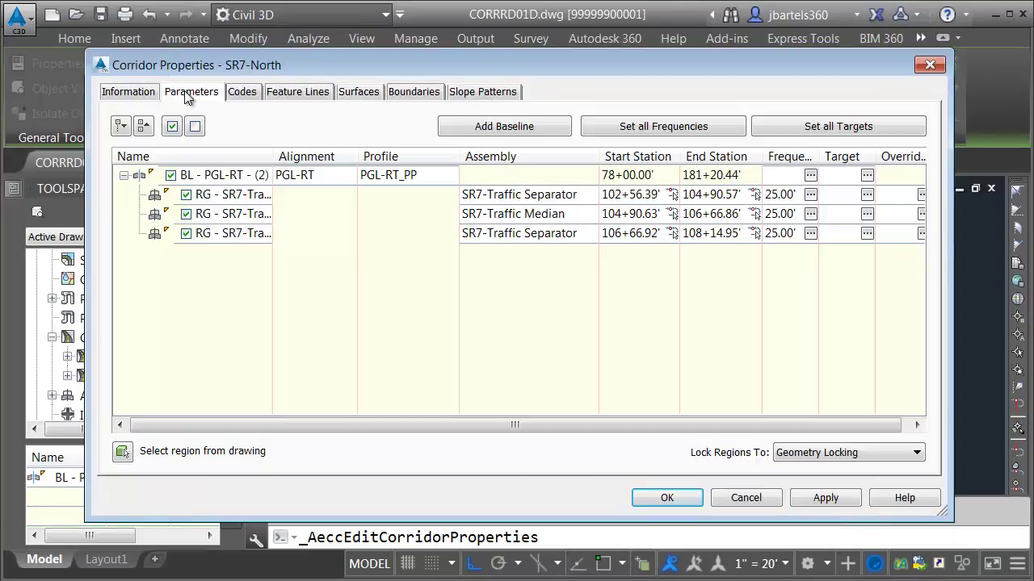
{"action": "left_click_drag", "start_coordinate": [347, 423], "coordinate": [388, 425]}
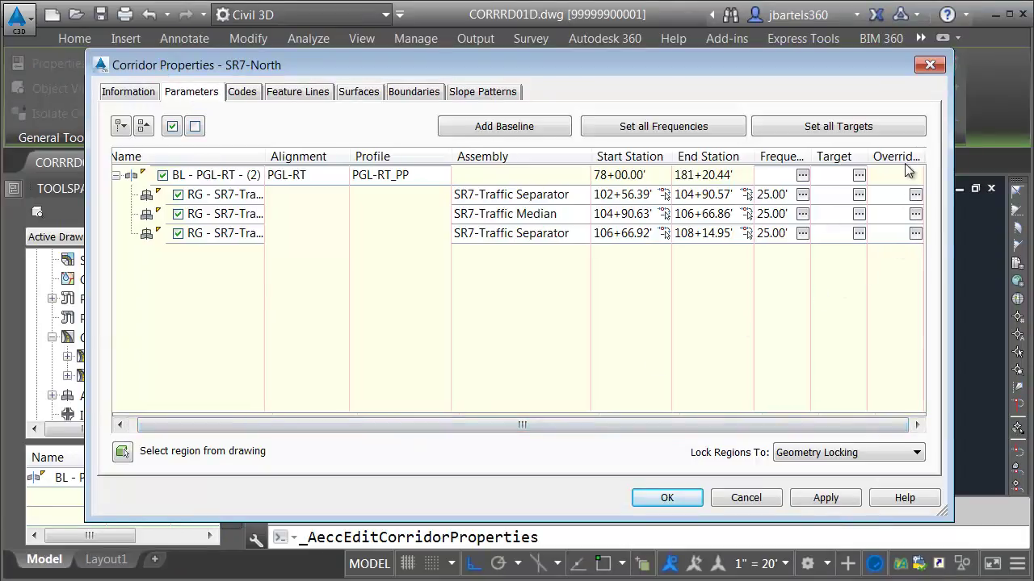
{"action": "left_click", "coordinate": [252, 217]}
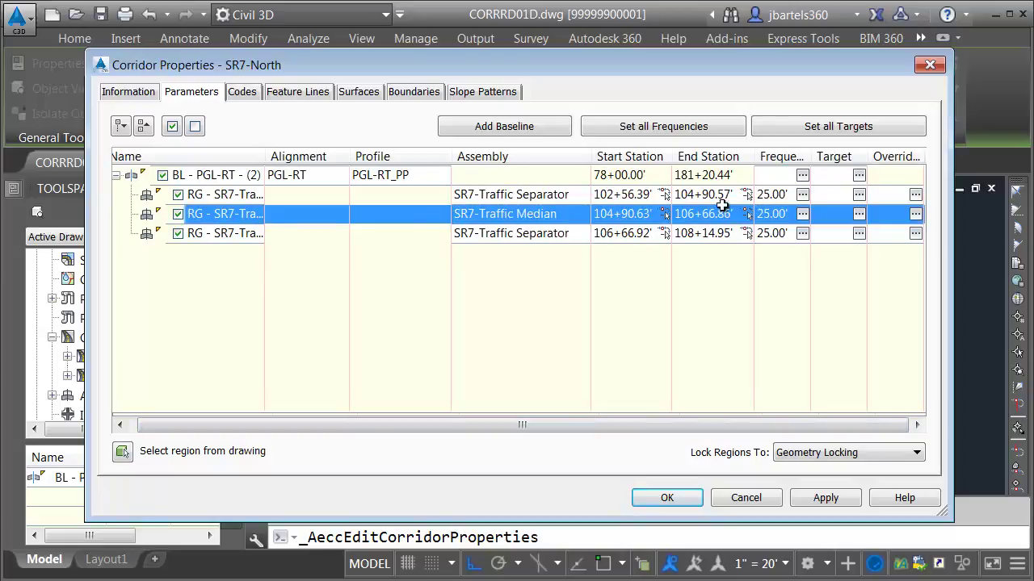
{"action": "left_click", "coordinate": [915, 215]}
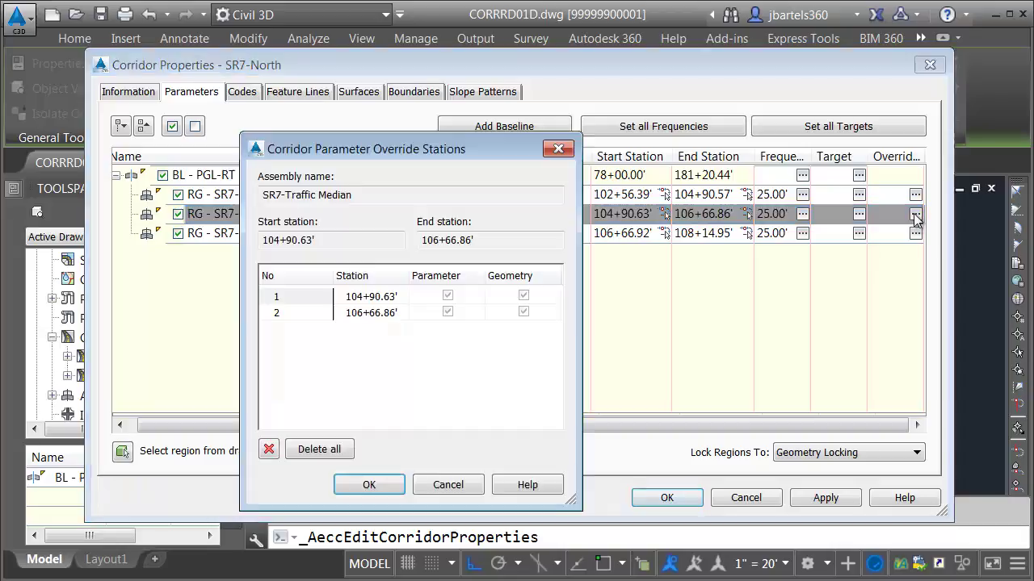
{"action": "left_click", "coordinate": [317, 303]}
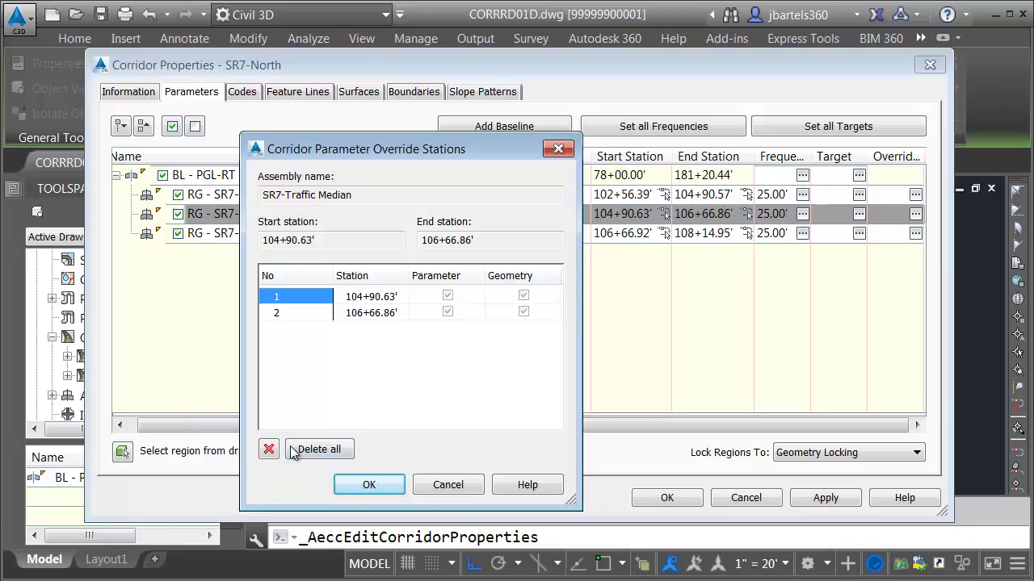
{"action": "left_click", "coordinate": [557, 149]}
{"action": "left_click", "coordinate": [921, 71]}
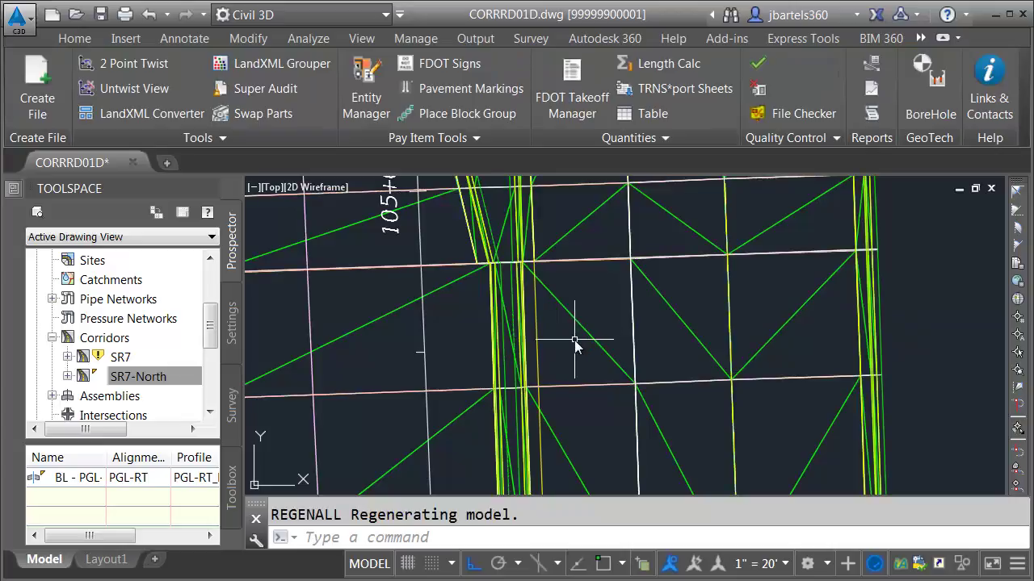
- Open the SR7-North corridor in the Section Editor and limit the station selection to overridden stations
{"action": "left_click", "coordinate": [567, 389]}
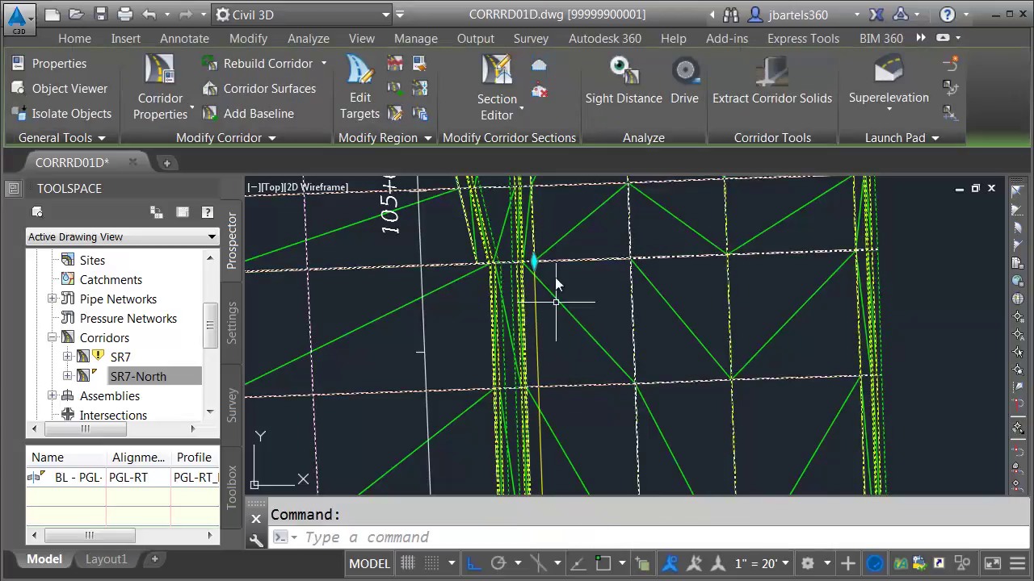
{"action": "left_click", "coordinate": [497, 73]}
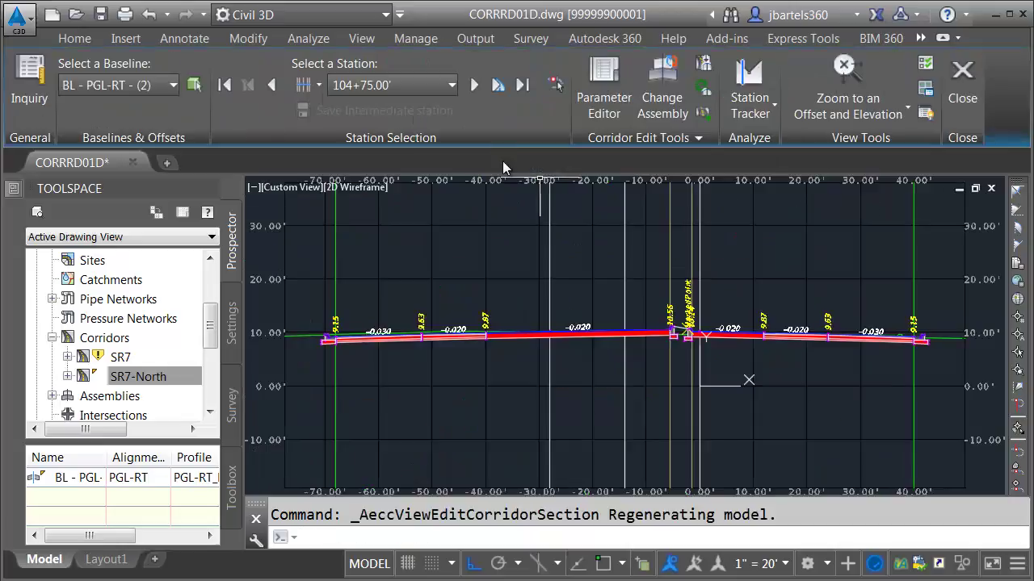
{"action": "left_click", "coordinate": [319, 86]}
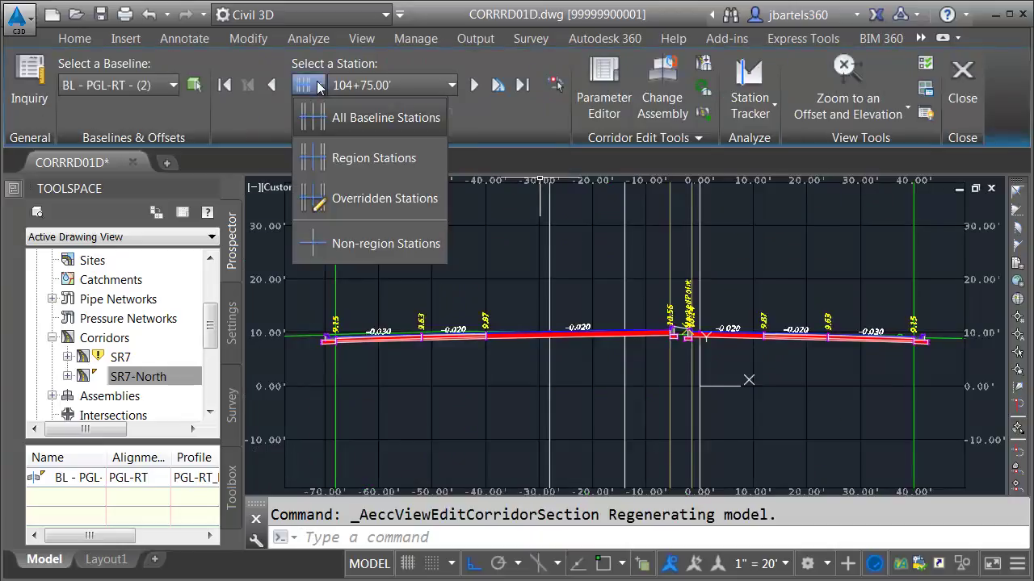
{"action": "left_click", "coordinate": [322, 200]}
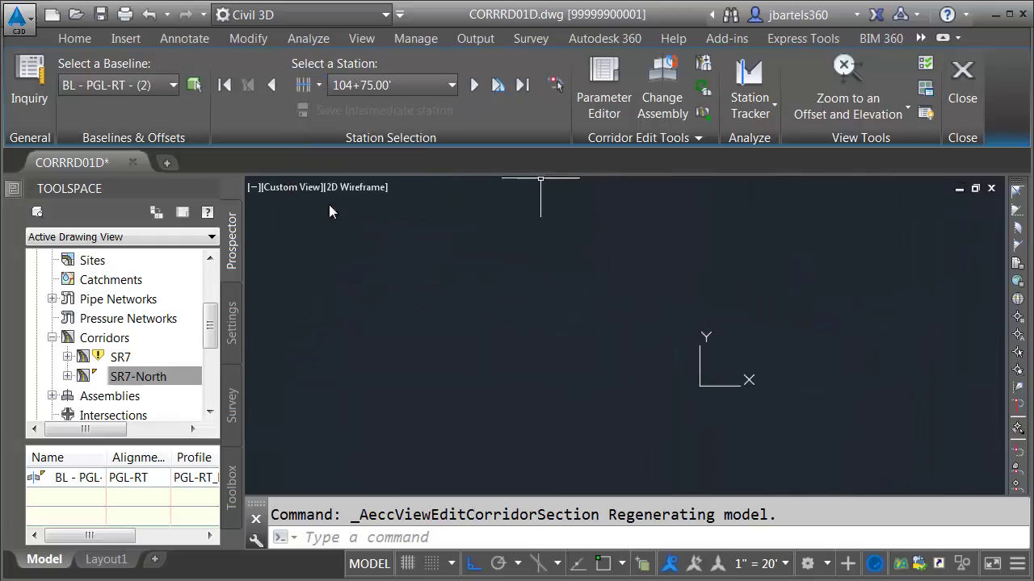
- Review the overridden sections at stations 106+66.86 and 104+90.63, close the Section Editor and clear the selection
{"action": "left_click", "coordinate": [450, 85]}
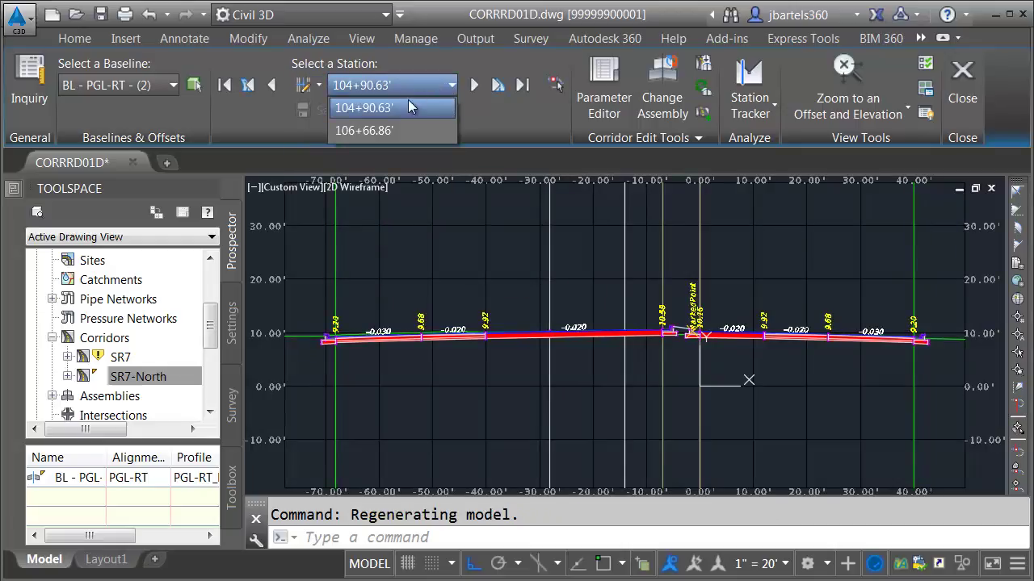
{"action": "left_click", "coordinate": [393, 129]}
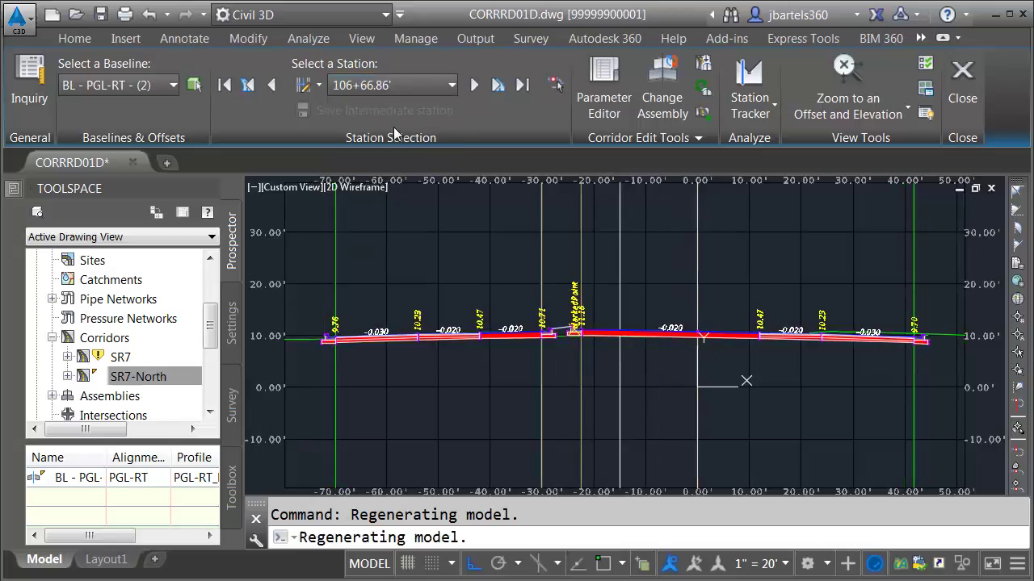
{"action": "left_click", "coordinate": [400, 82]}
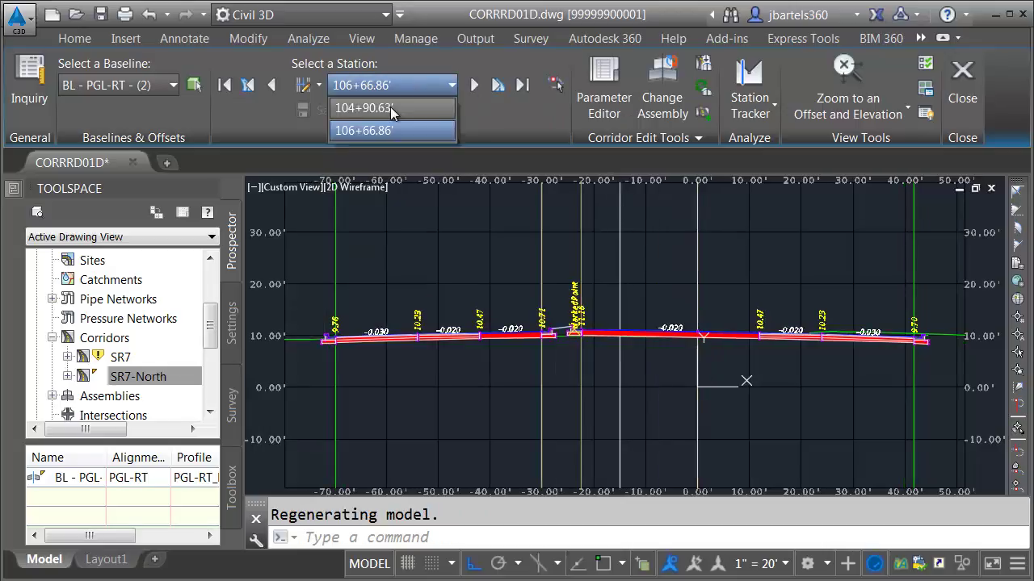
{"action": "left_click", "coordinate": [401, 106]}
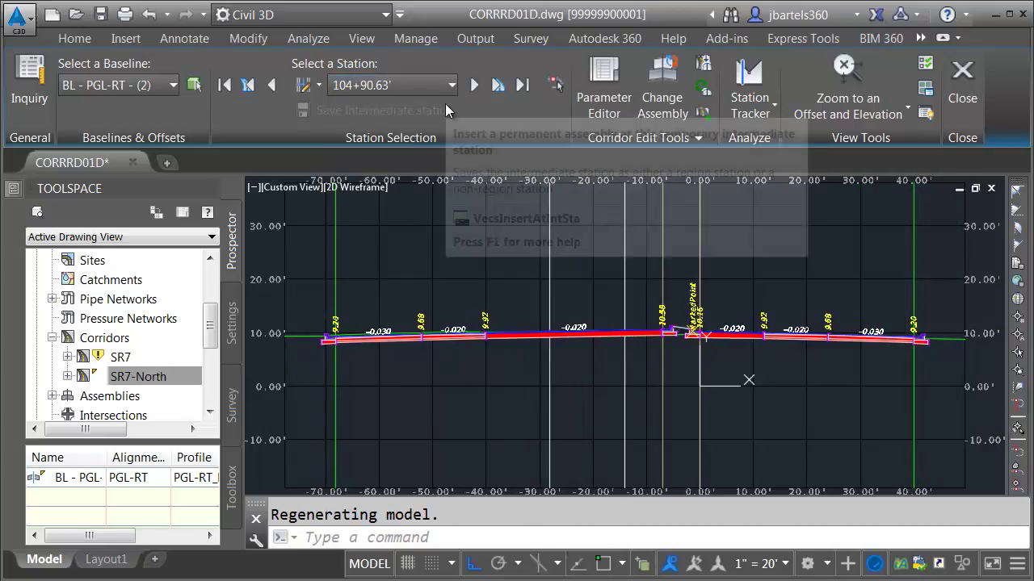
{"action": "left_click", "coordinate": [962, 76]}
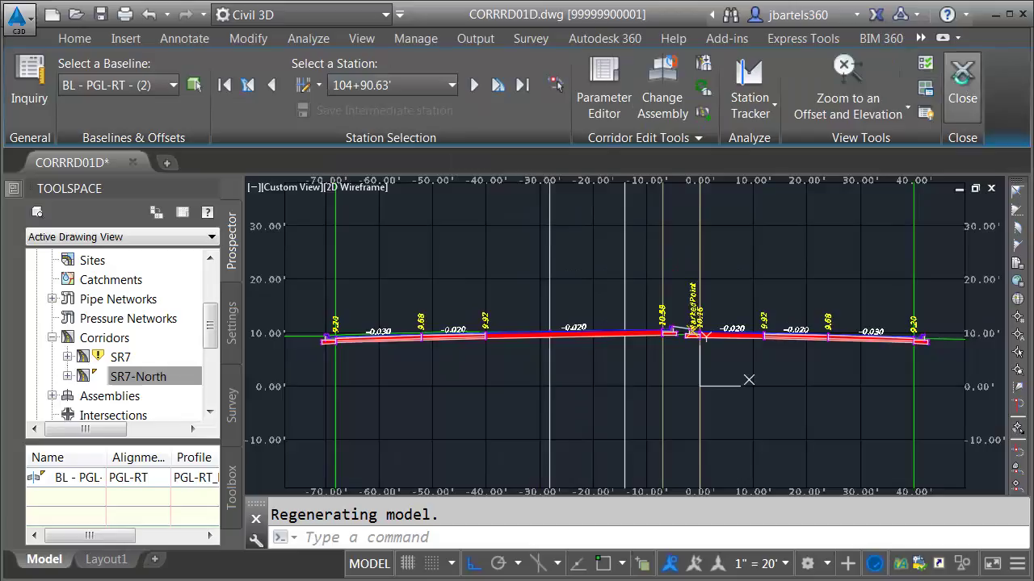
{"action": "key", "text": "Escape"}
{"action": "scroll", "coordinate": [576, 338], "scroll_direction": "down", "scroll_amount": 8}
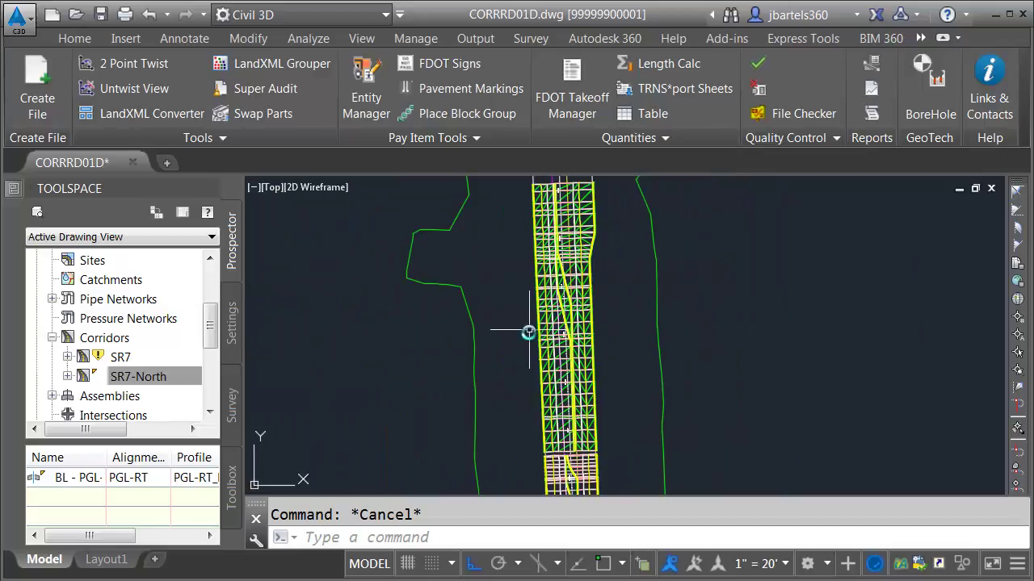
{"action": "middle_click_drag", "start_coordinate": [614, 431], "coordinate": [591, 242]}
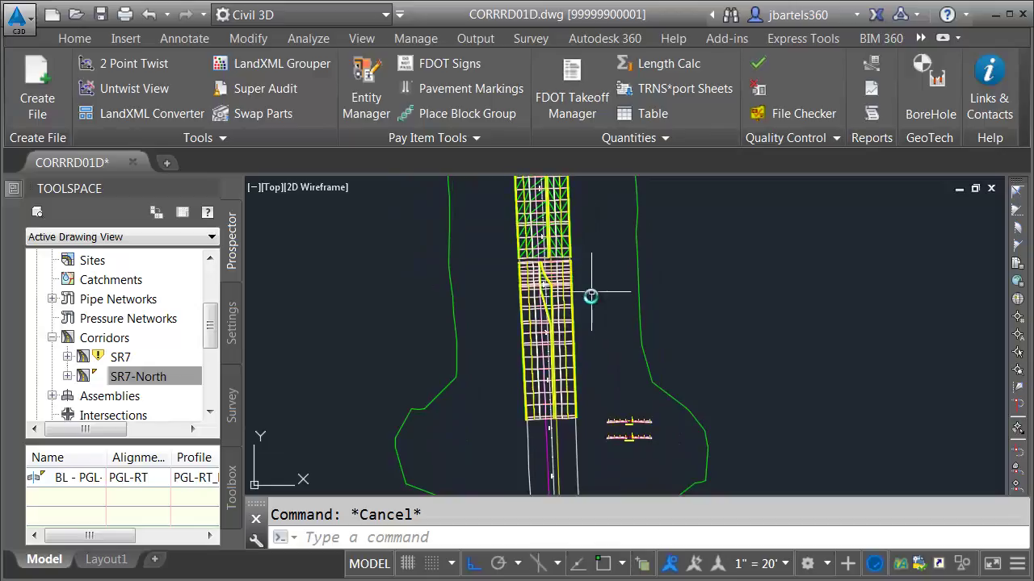